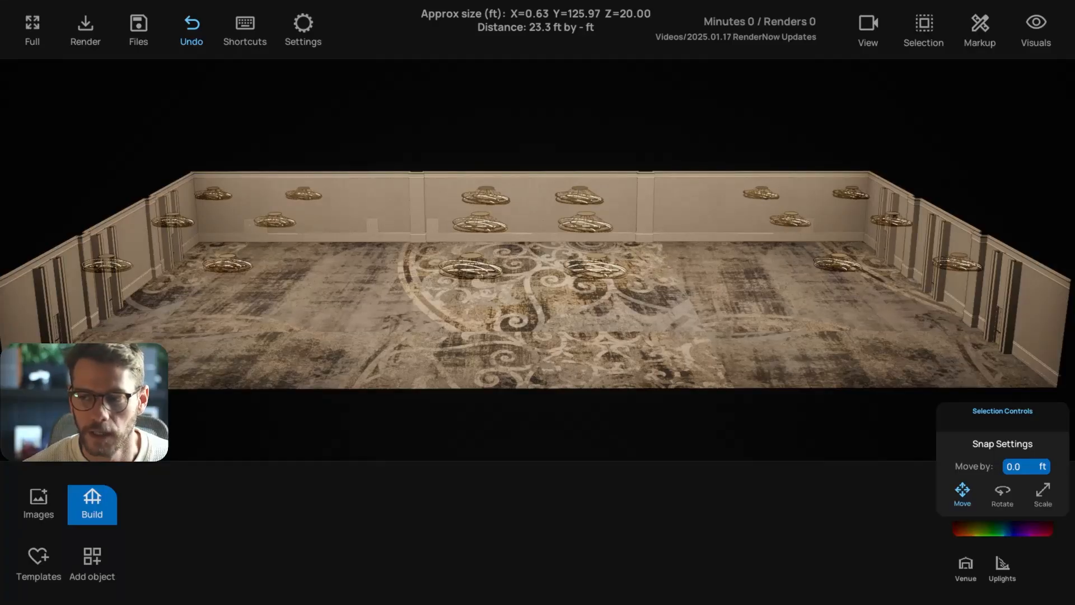
Review the Recent Updates & News screenshot in Snipping Tool and put its window away
key(alt+Tab)
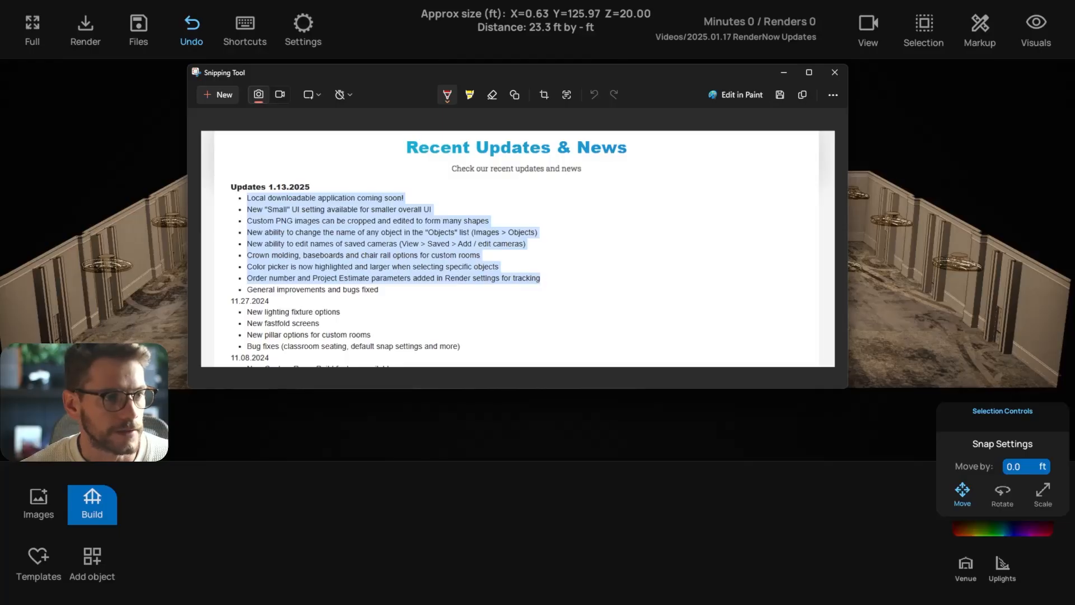
click(785, 73)
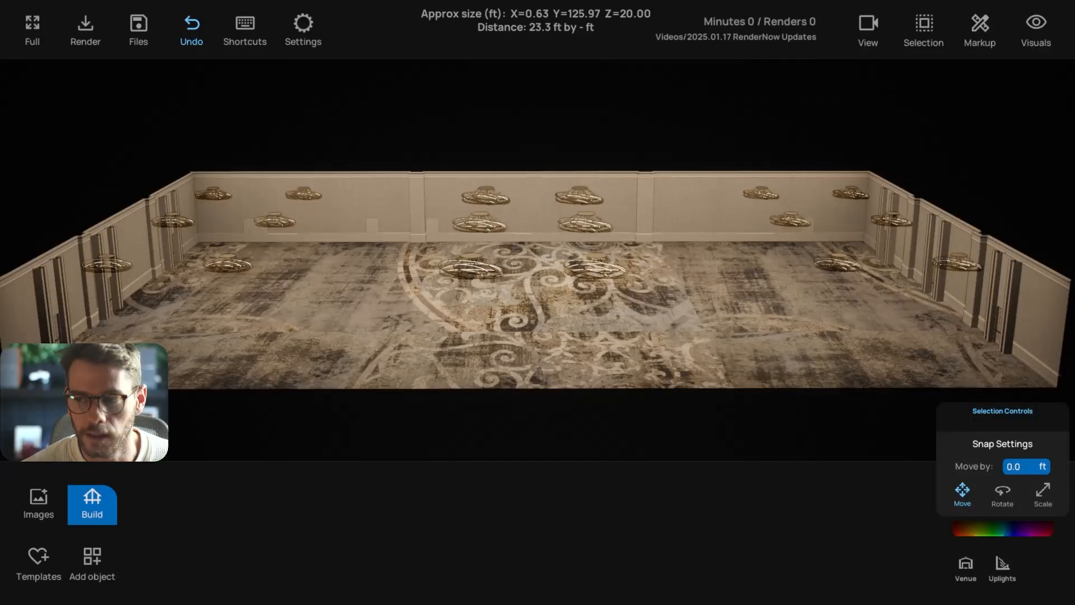
Switch to Notepad, read through the list of upcoming updates and the unlock groups note, and put the window away
key(alt+Tab)
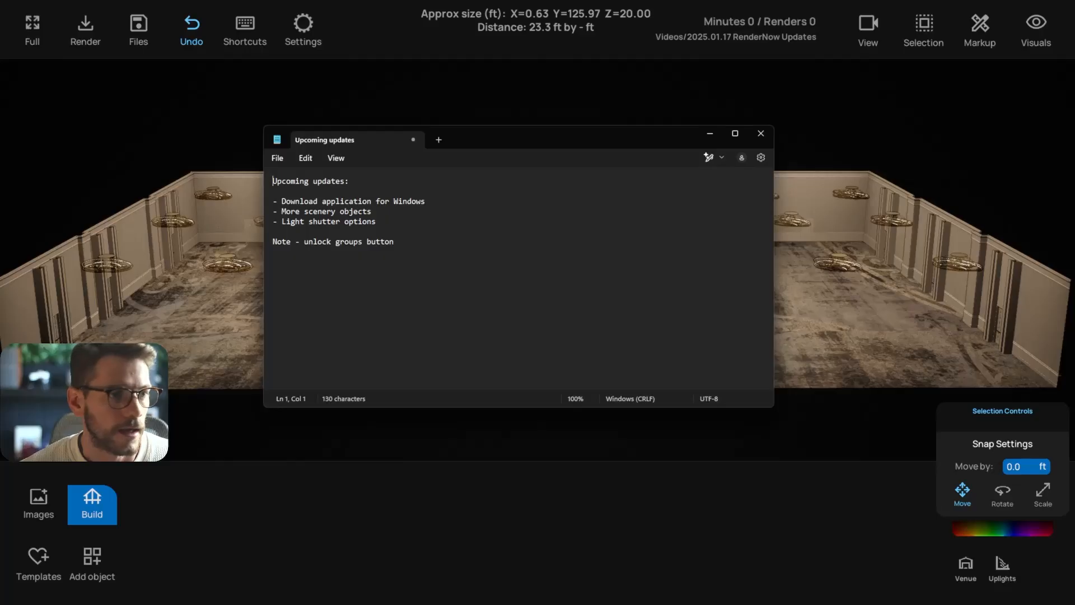
click(372, 212)
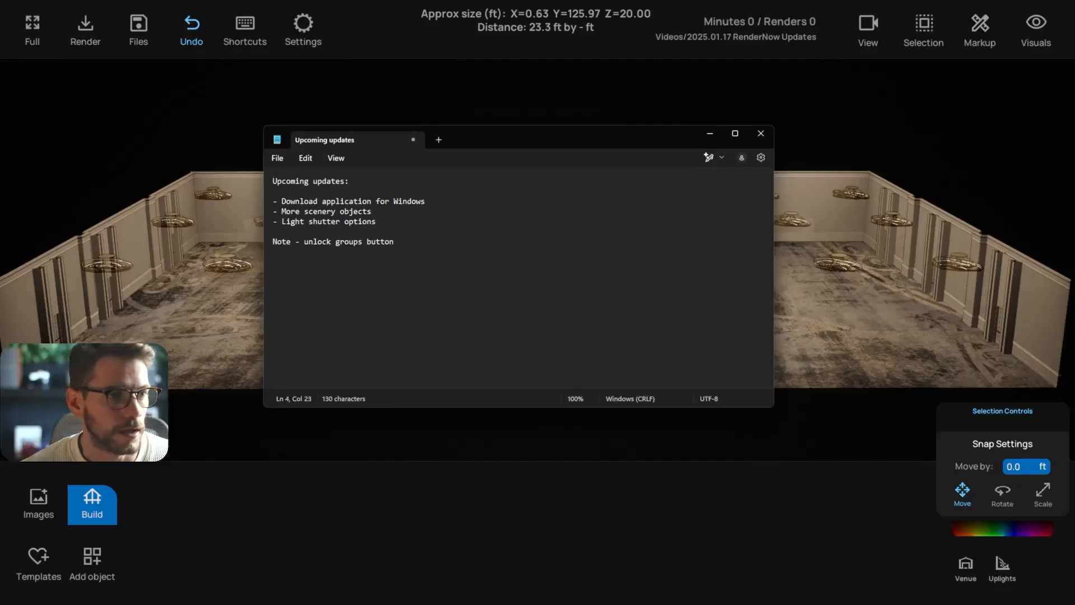
click(376, 221)
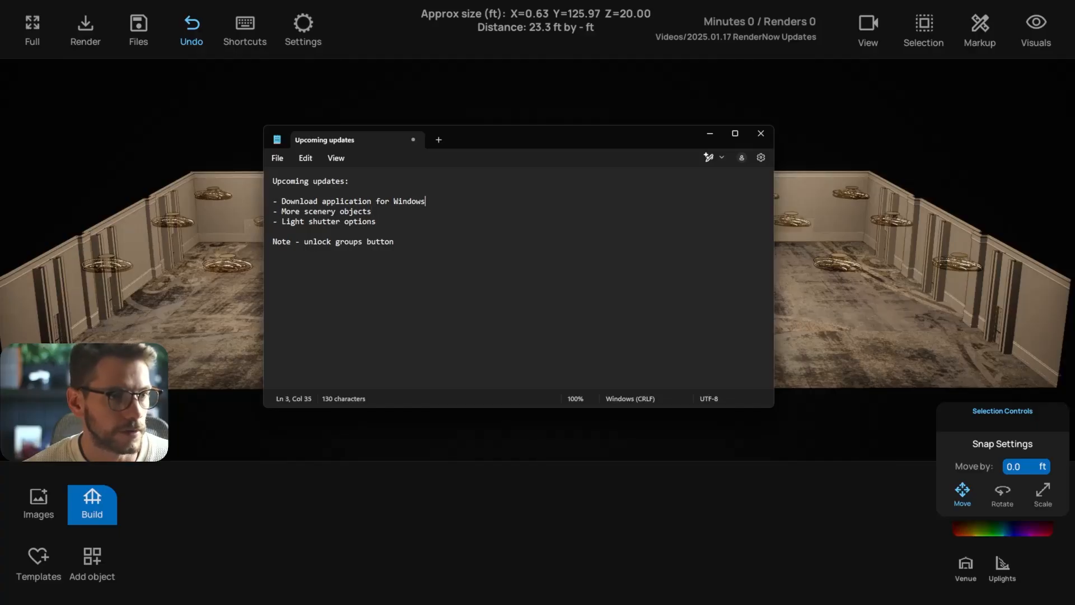
drag(272, 202, 427, 201)
click(373, 212)
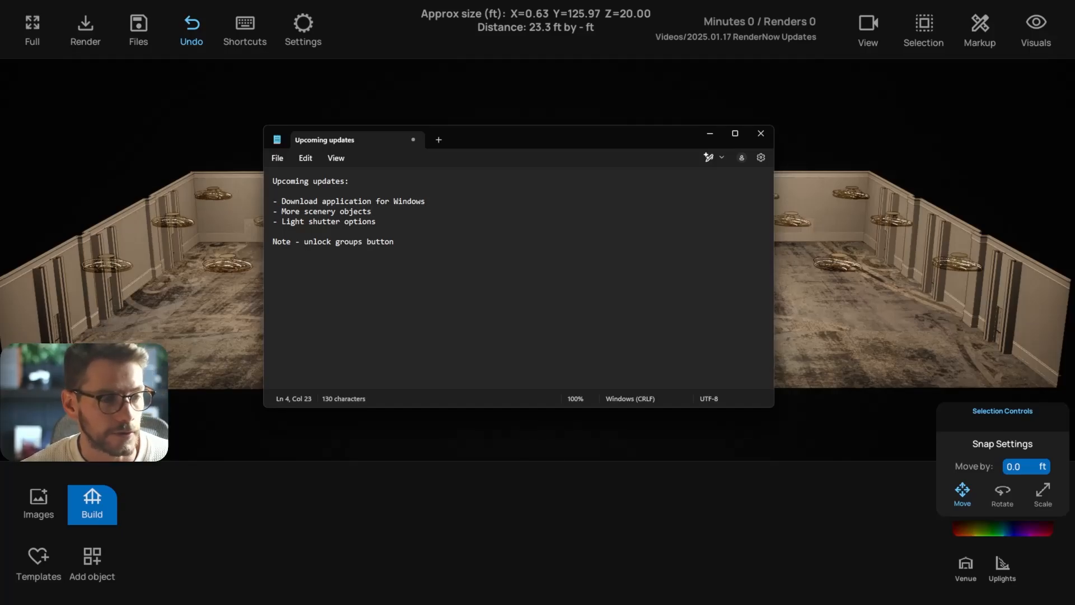
click(377, 222)
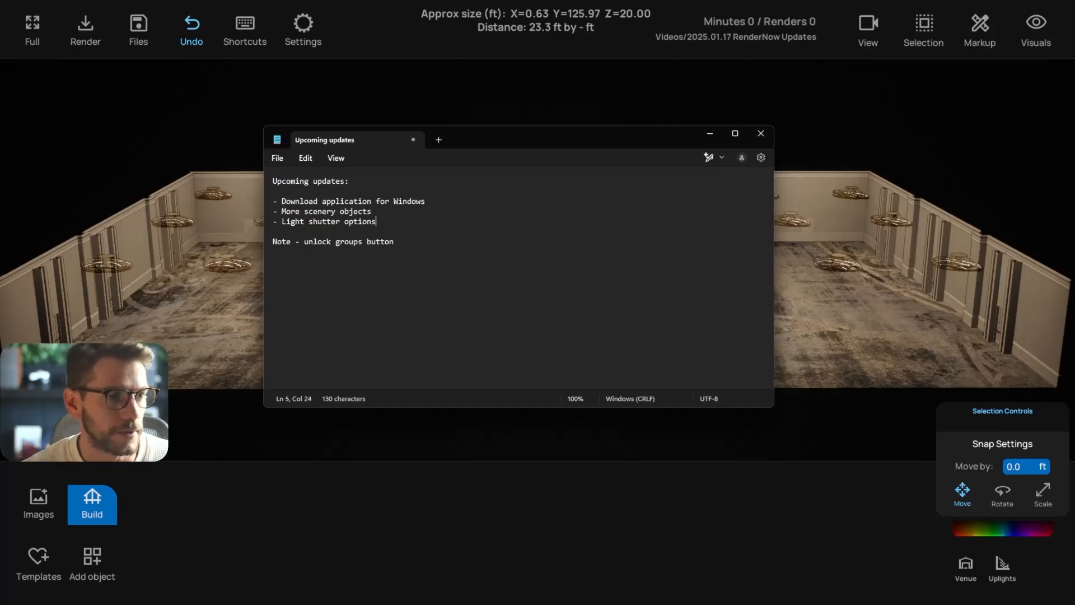
drag(273, 212, 372, 212)
click(373, 211)
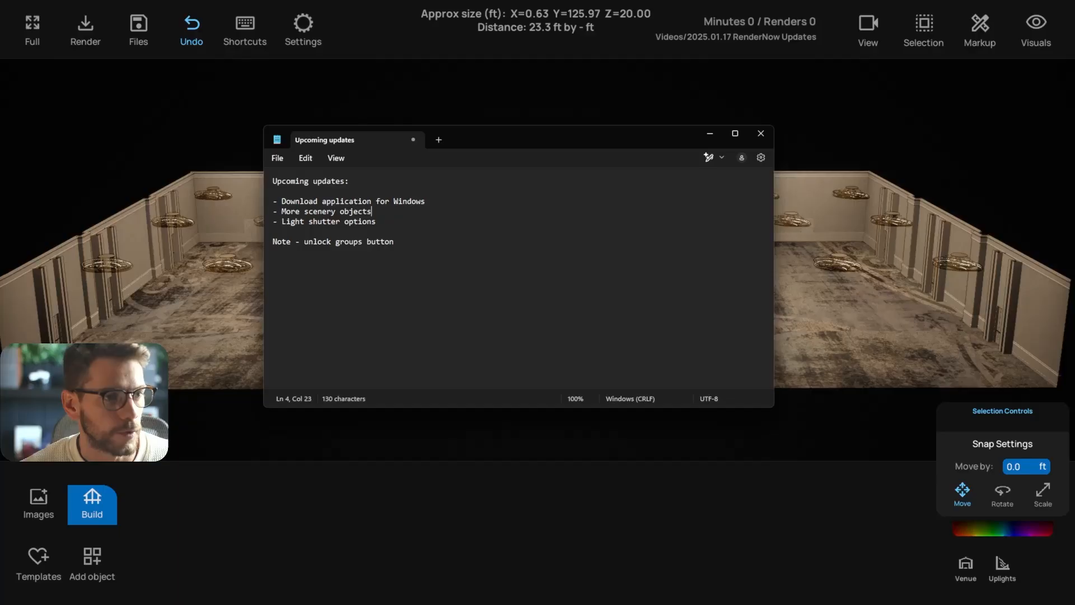
drag(282, 212, 372, 212)
click(377, 222)
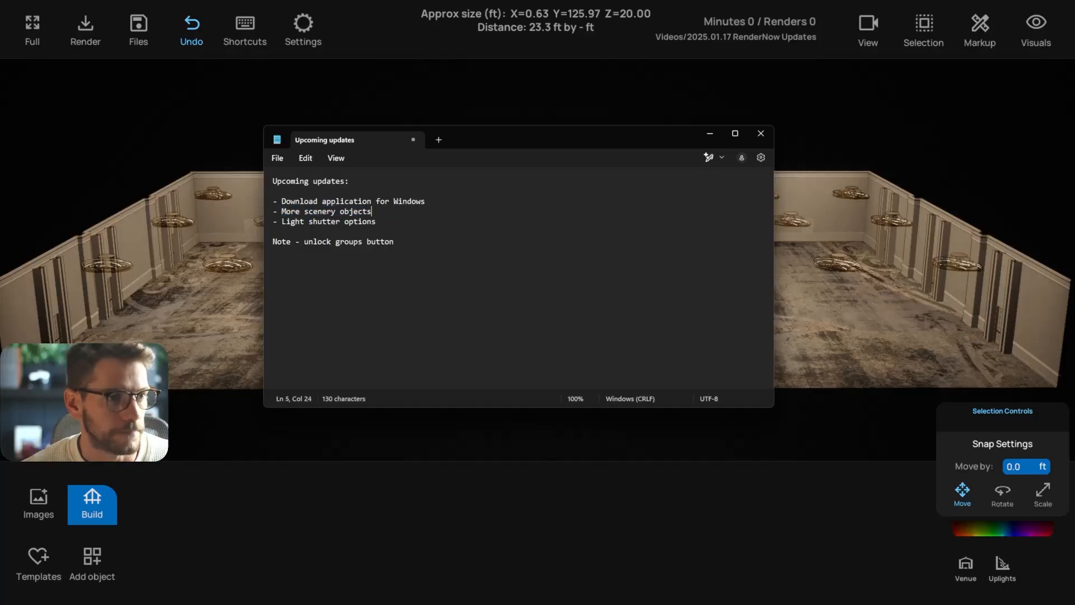
click(377, 222)
click(372, 211)
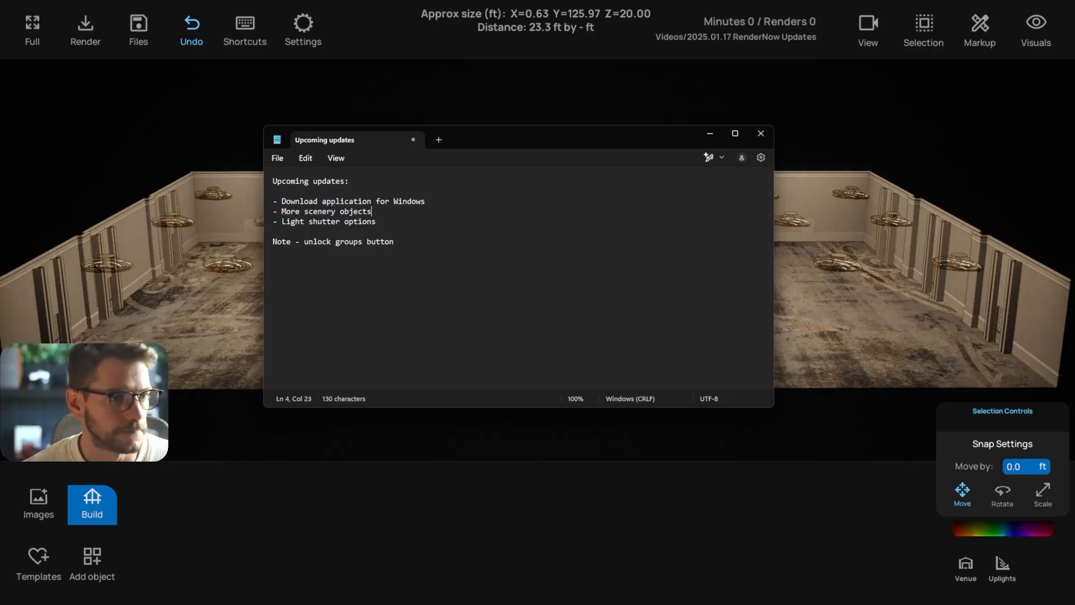
click(282, 222)
drag(377, 222, 282, 222)
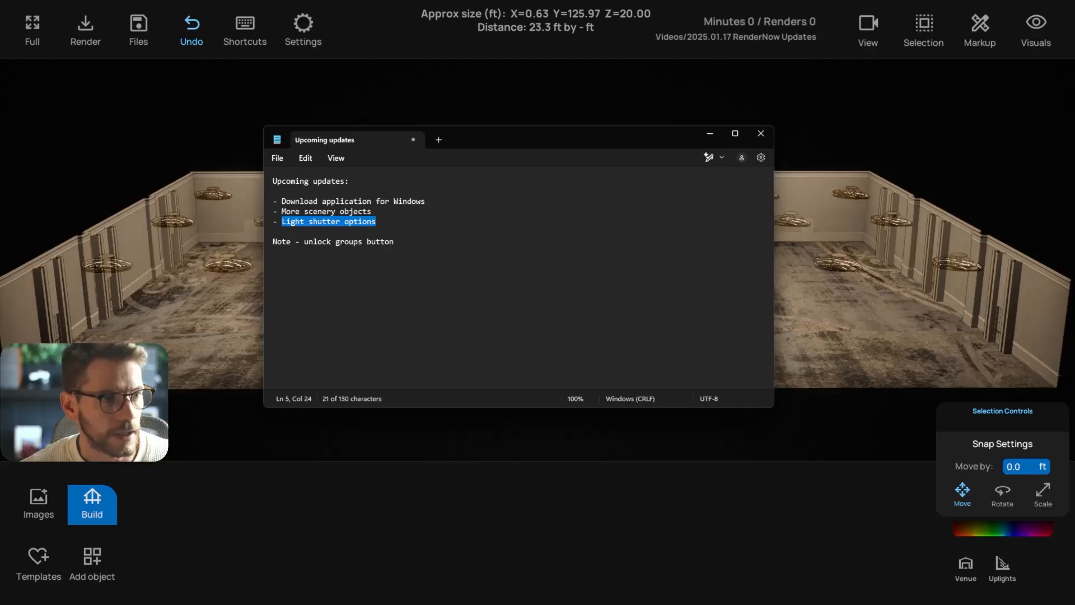
click(377, 222)
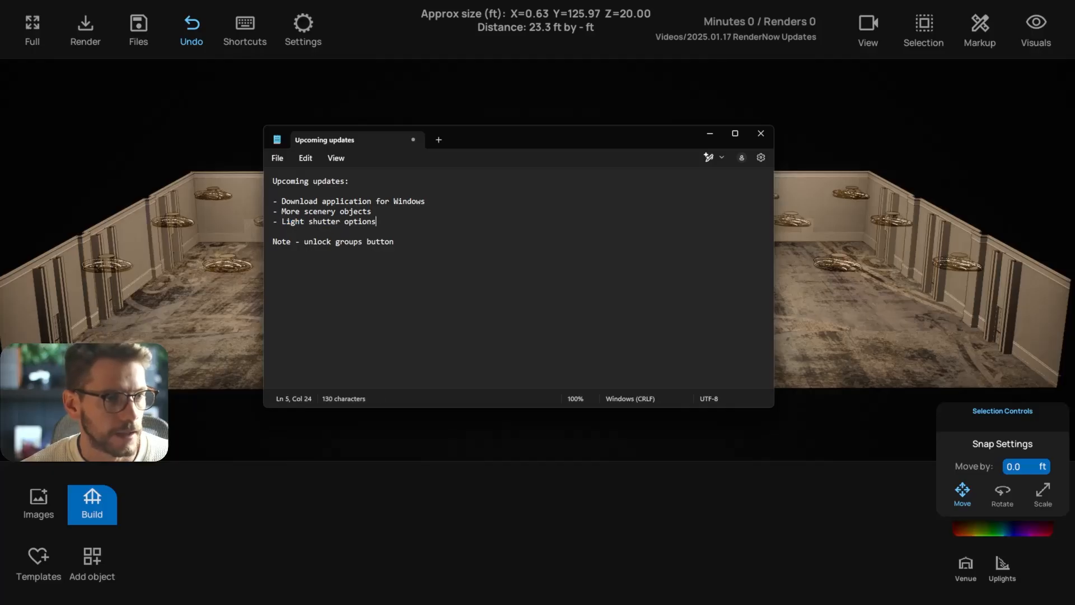
drag(394, 241, 273, 241)
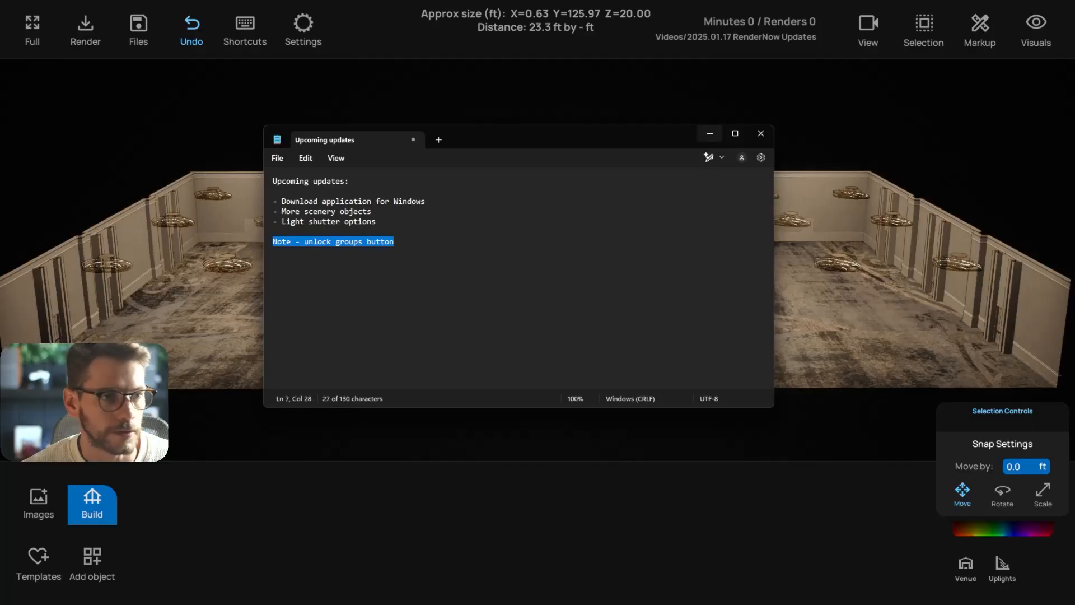
drag(376, 222, 287, 222)
click(395, 242)
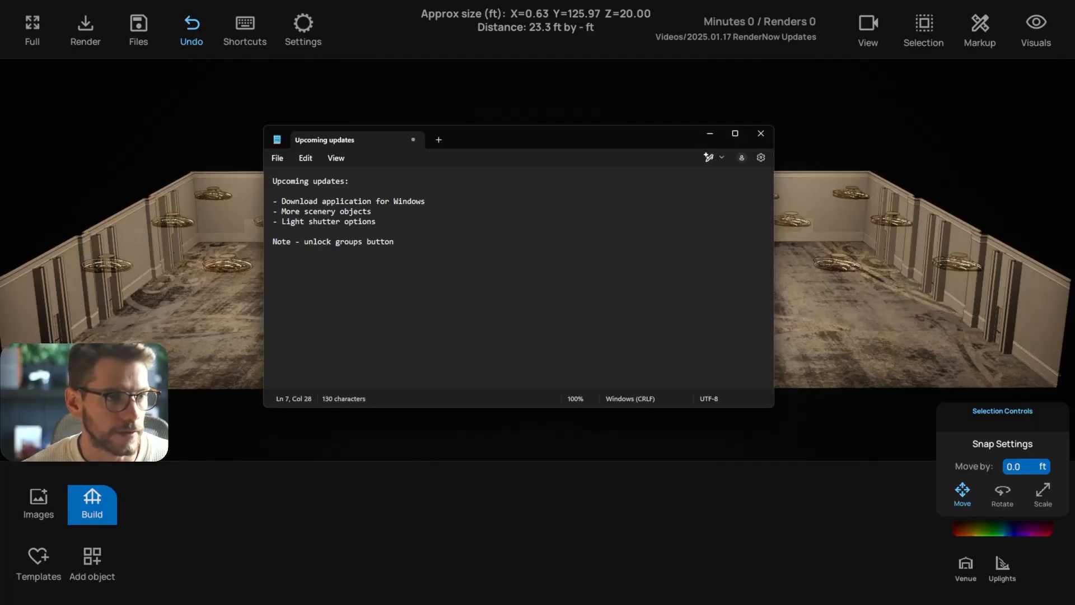
click(710, 134)
Build a row of 18 stage lights in the room with the first lighting fixture type
click(92, 505)
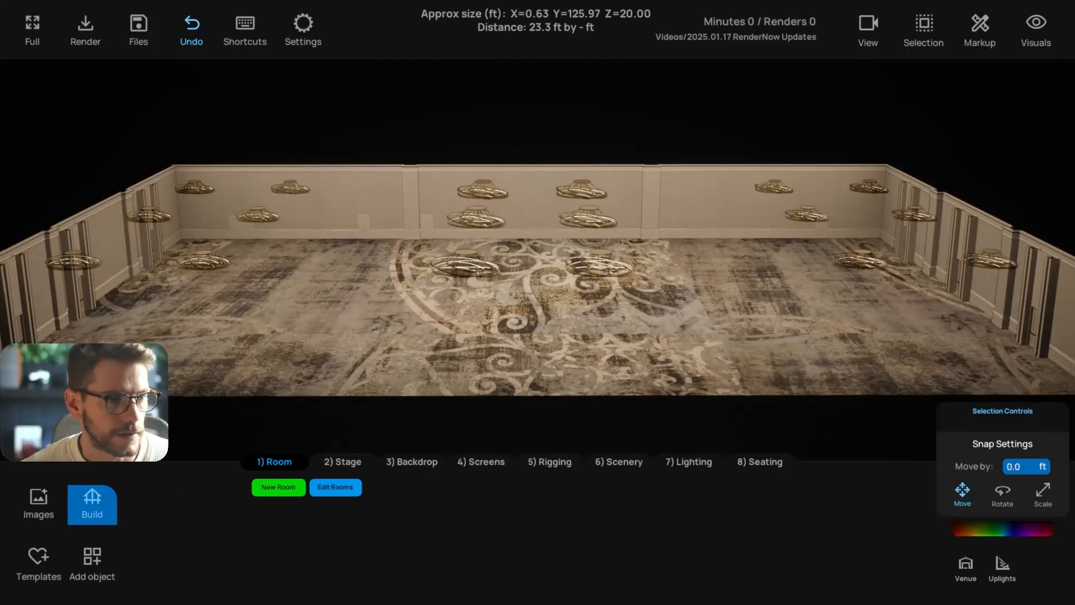
click(689, 462)
click(273, 535)
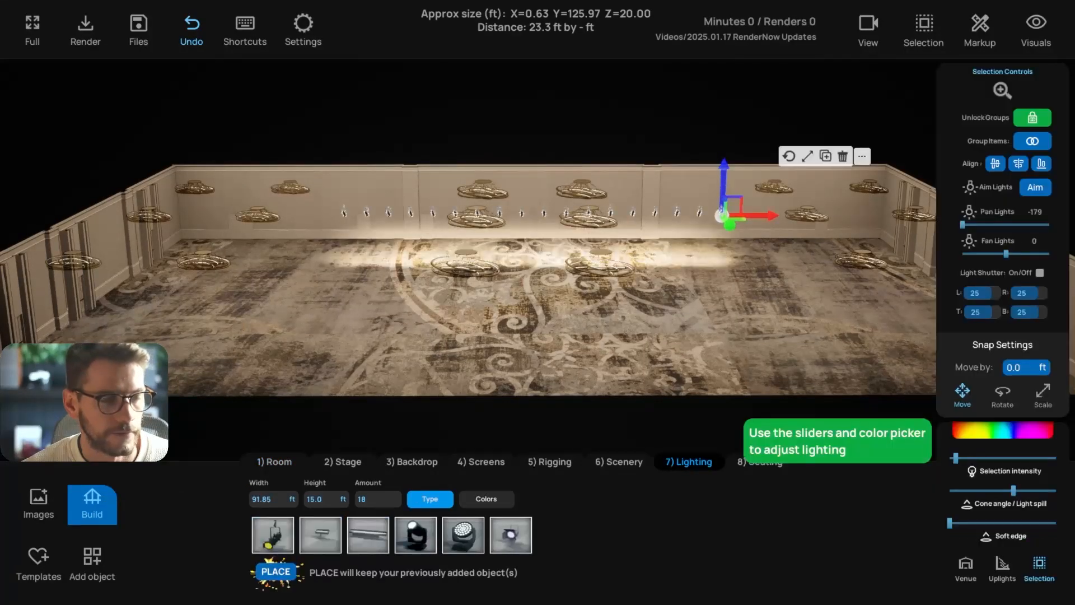
Move the row of lights away from the back wall and rotate the fixtures to shine on that wall
scroll(532, 268, up, 2)
scroll(538, 268, up, 2)
key(f)
scroll(538, 269, down, 3)
right_drag(527, 280, 513, 325)
scroll(514, 325, down, 1)
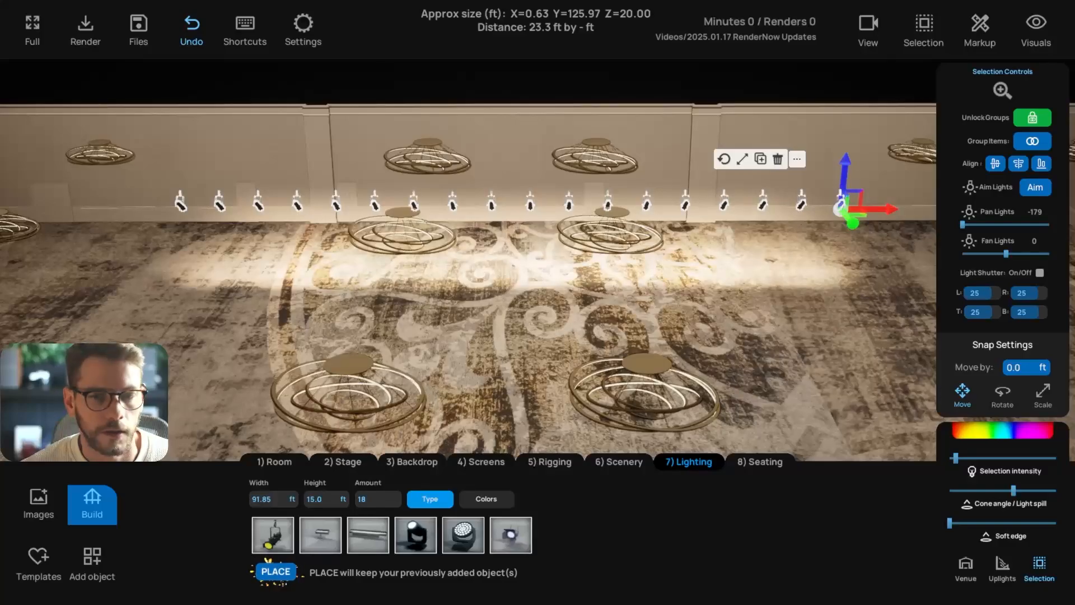
scroll(513, 314, down, 1)
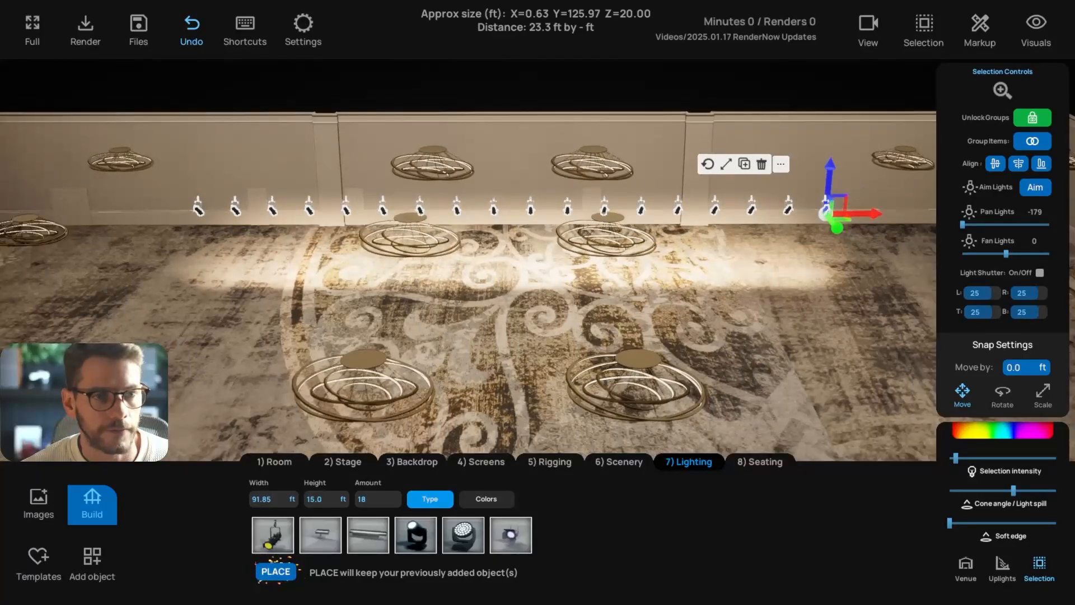
drag(838, 227, 861, 257)
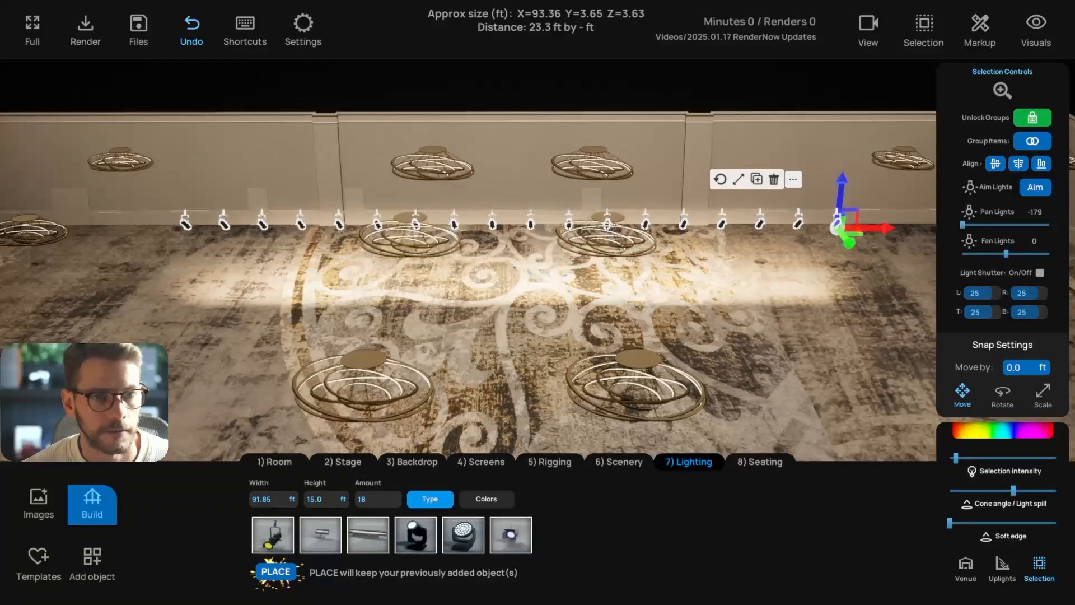
key(r)
right_drag(512, 314, 415, 319)
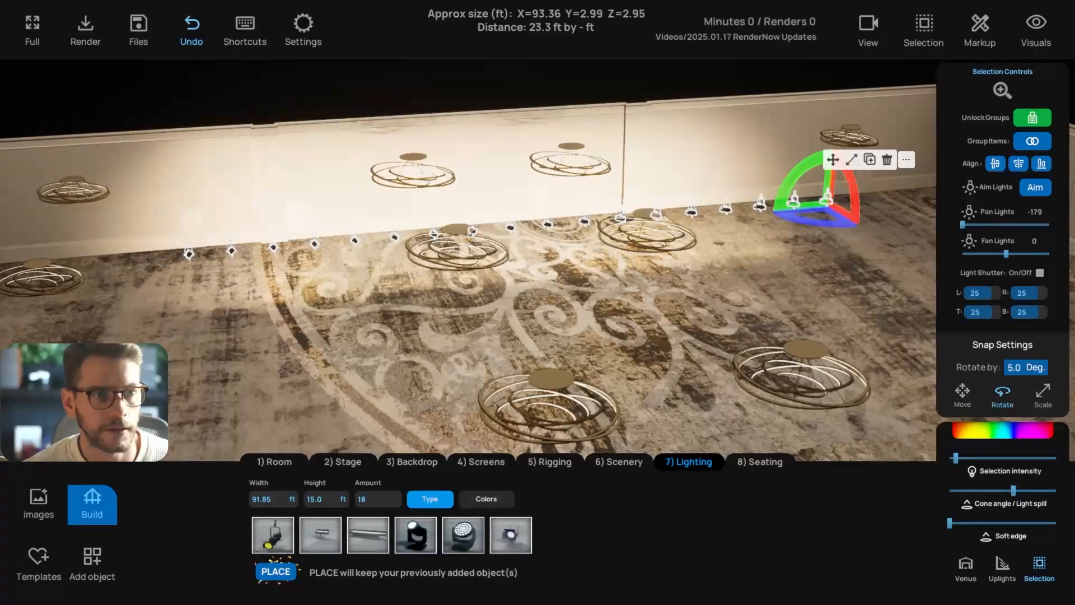
Raise the intensity of the selected lights and narrow their cone angle
drag(956, 459, 973, 459)
drag(1014, 491, 995, 491)
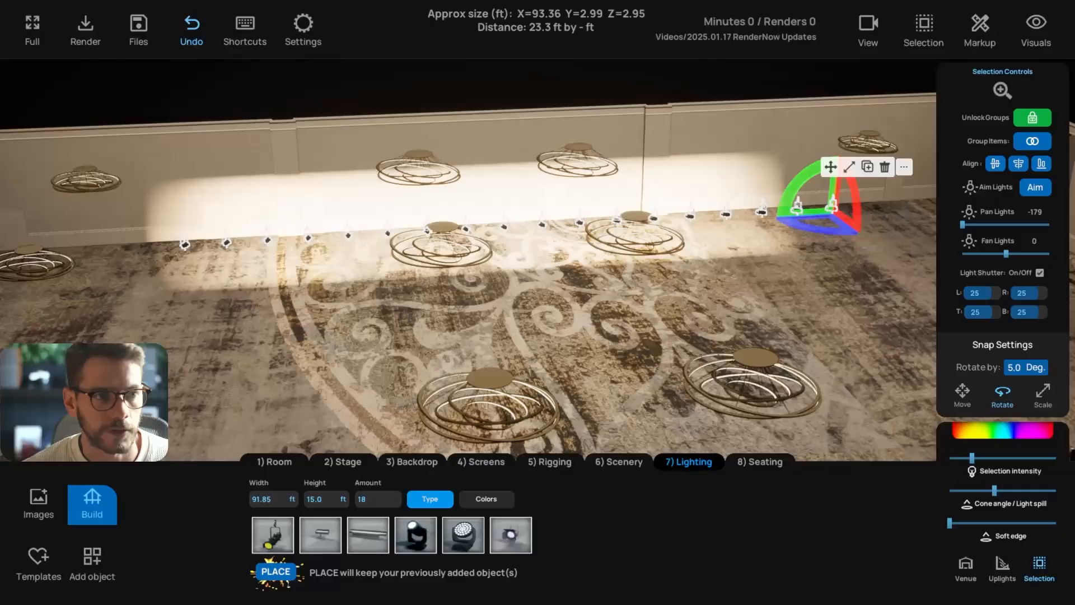
Turn on the light shutter for the row of lights, with the top shutter at 11 and the bottom at 22
click(1040, 273)
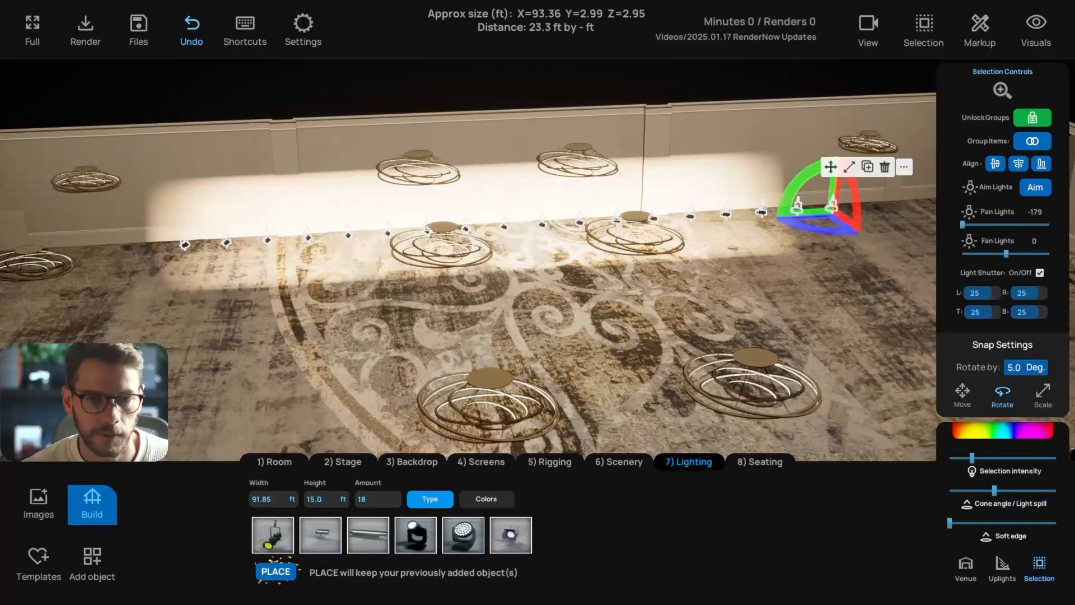
scroll(976, 312, up, 4)
scroll(976, 312, down, 19)
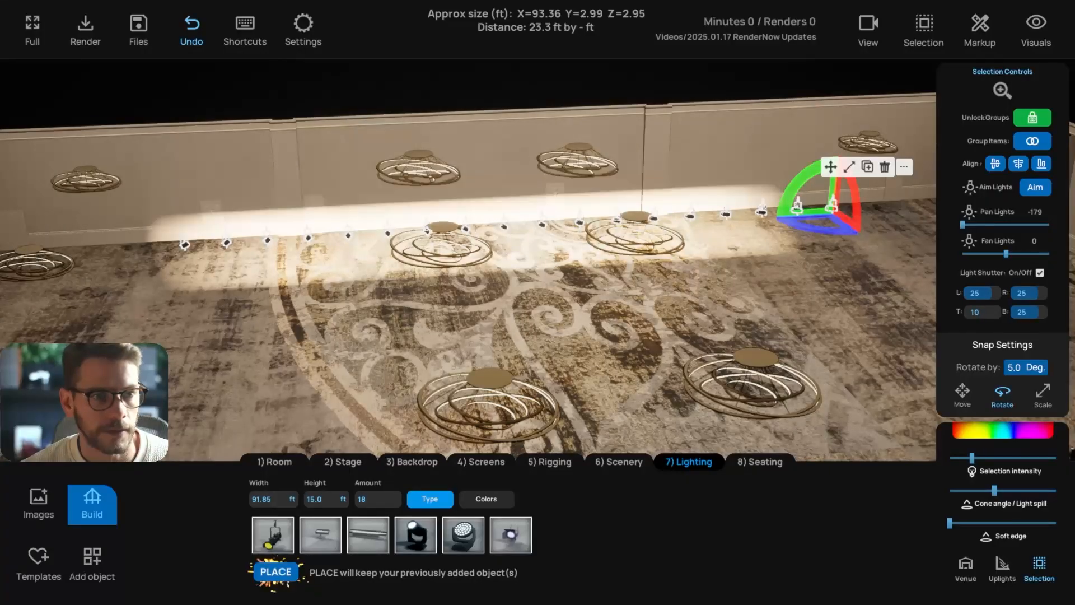
scroll(976, 312, up, 1)
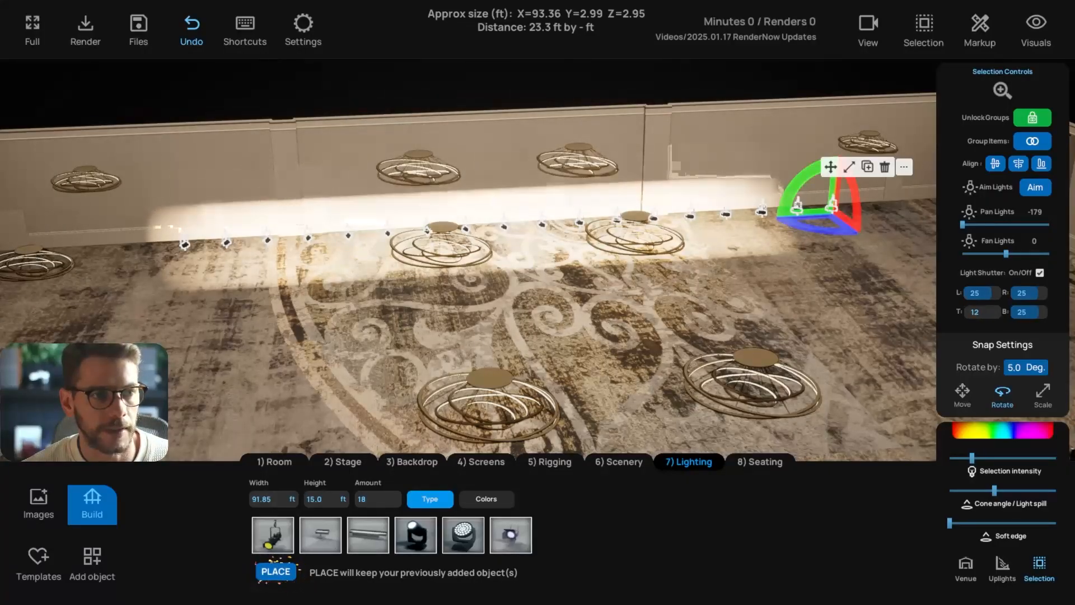
scroll(1023, 312, up, 5)
scroll(1023, 312, down, 8)
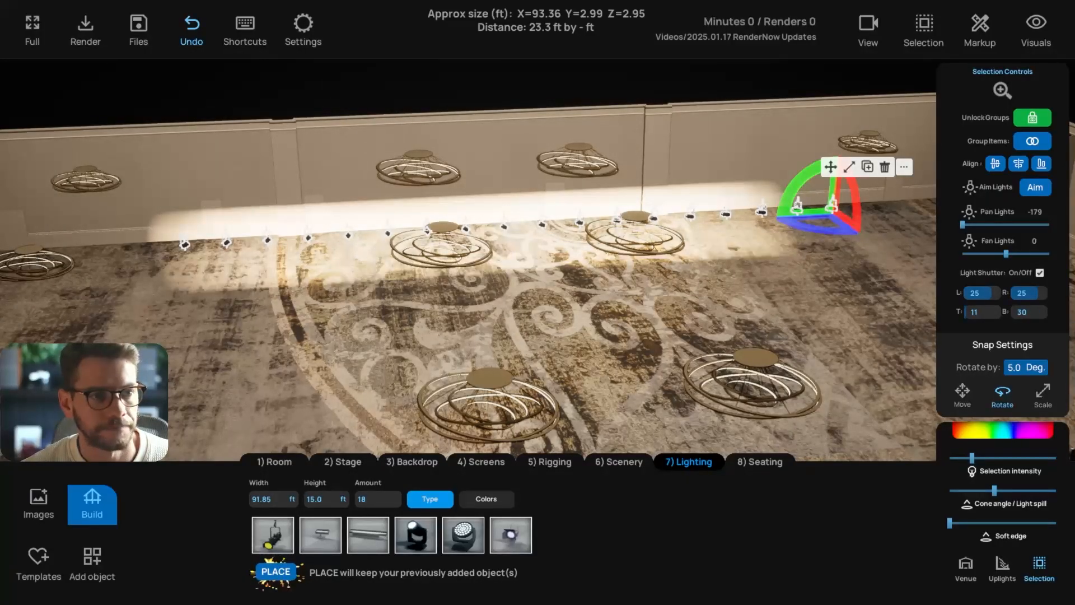
click(830, 167)
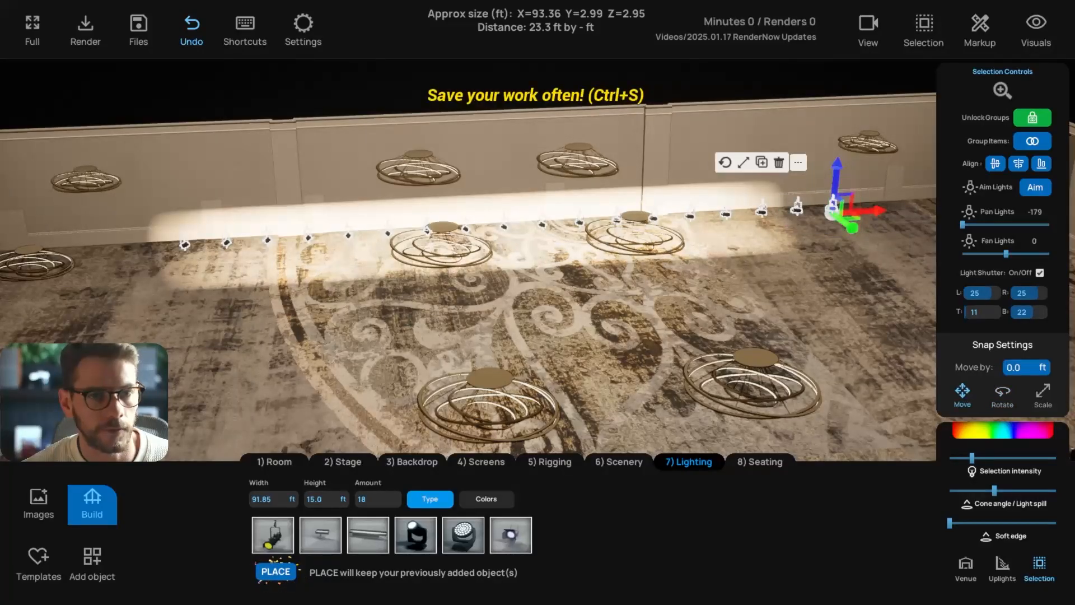
key(Escape)
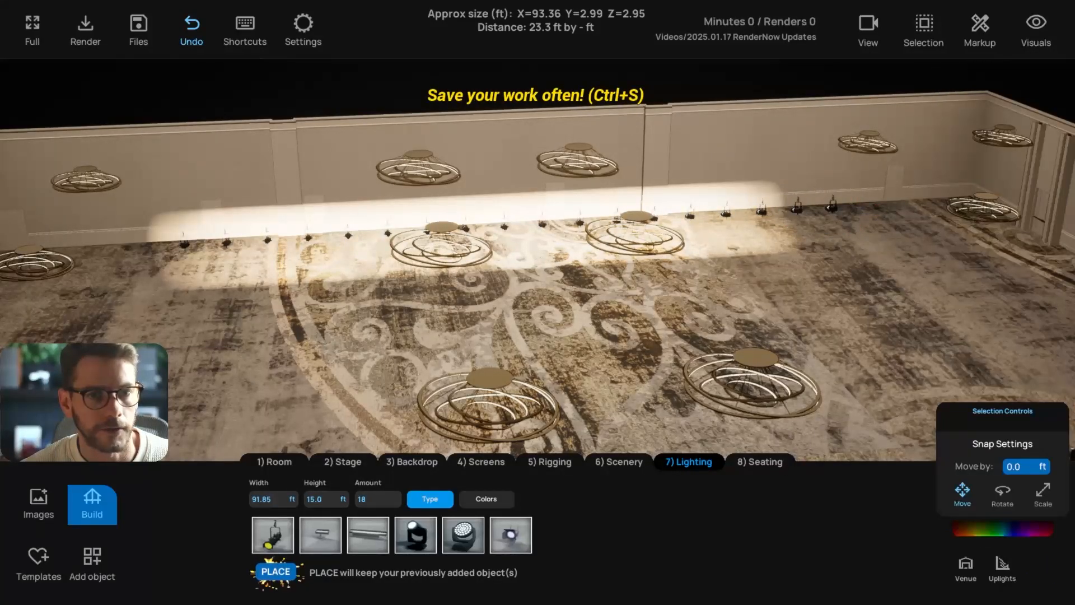
Set the right shutter of the rightmost light to 10 and the left shutter of the leftmost light to 10
click(833, 208)
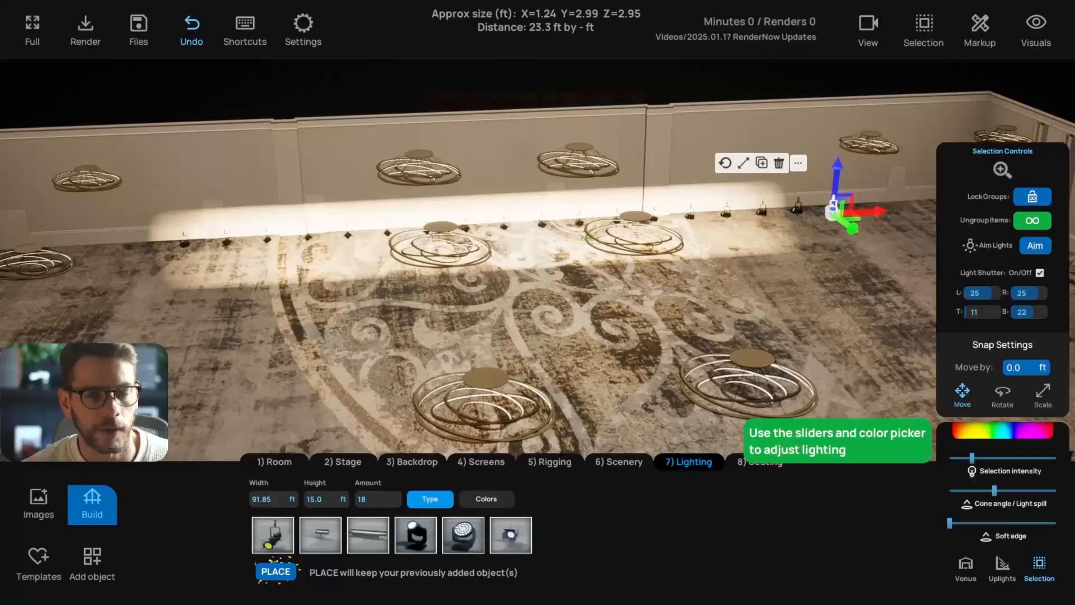
drag(1036, 293, 1018, 292)
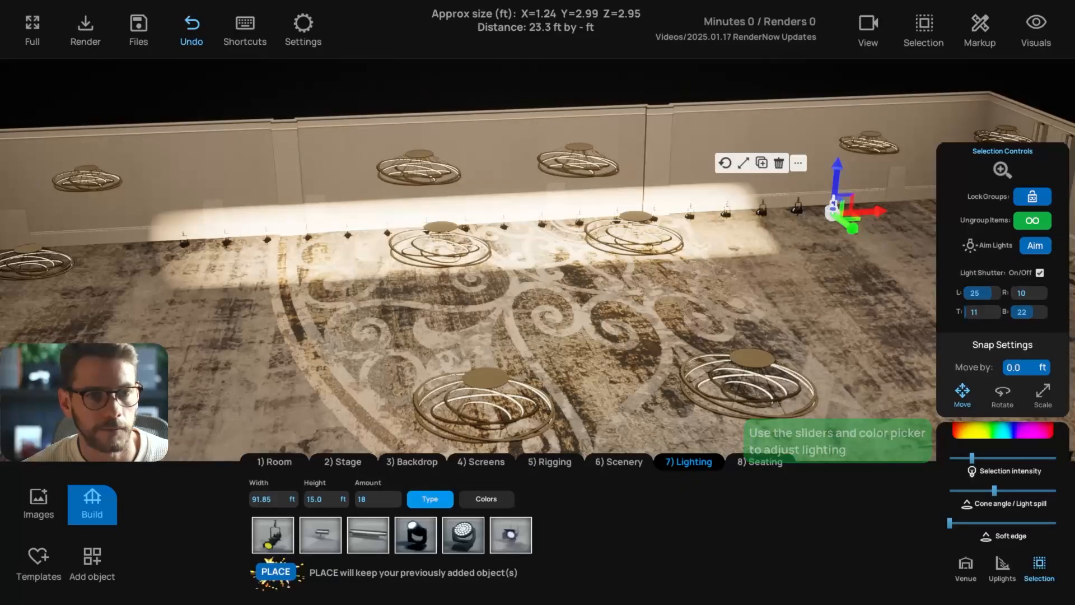
key(ctrl+z)
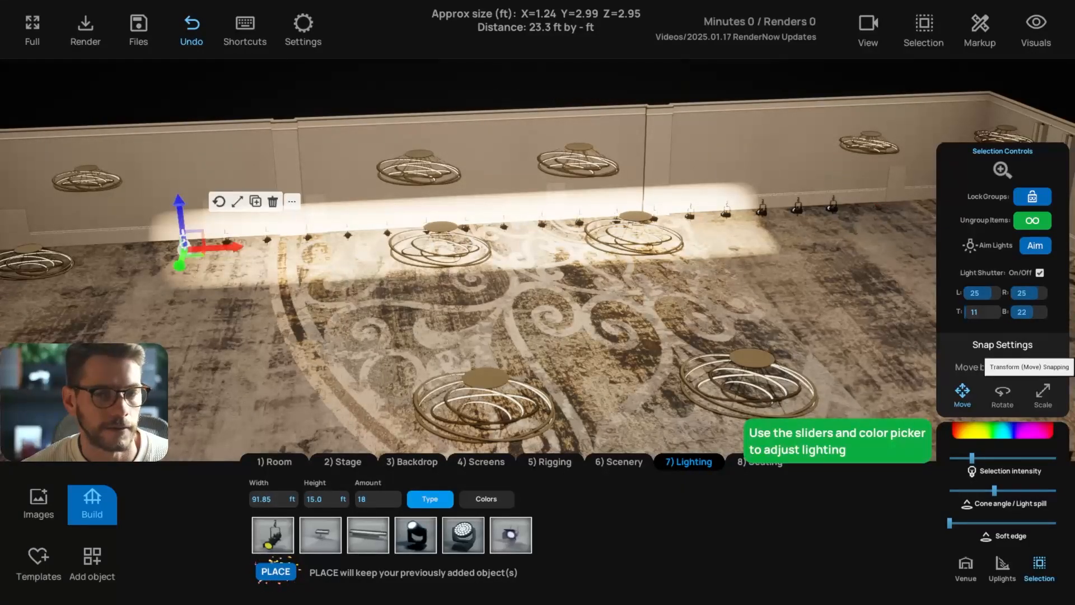
key(Escape)
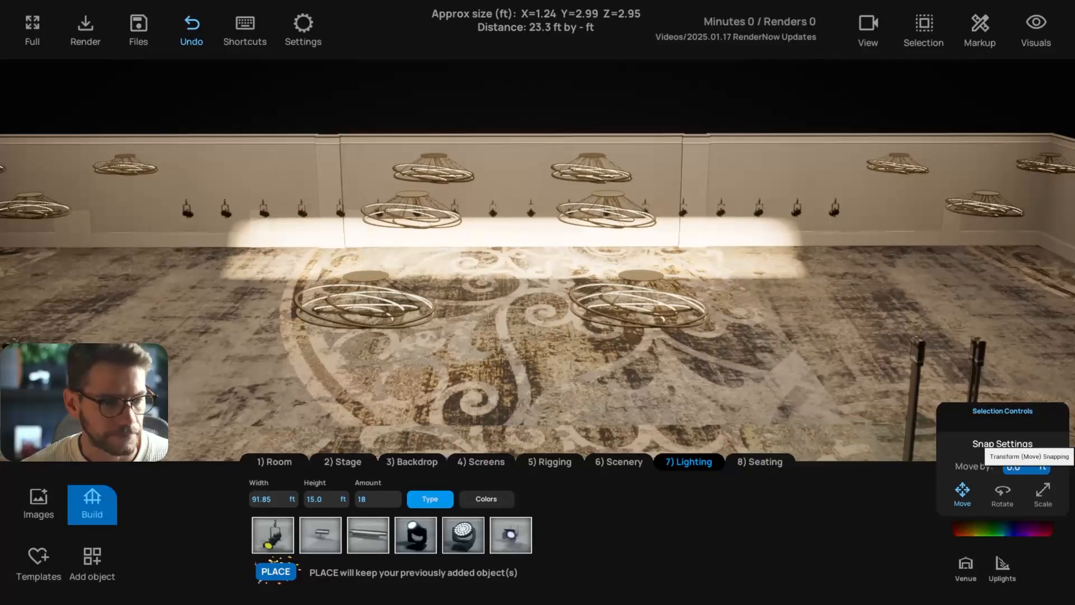
Select all 18 lights in the row, reduce their intensity and widen their cone angle
click(531, 212)
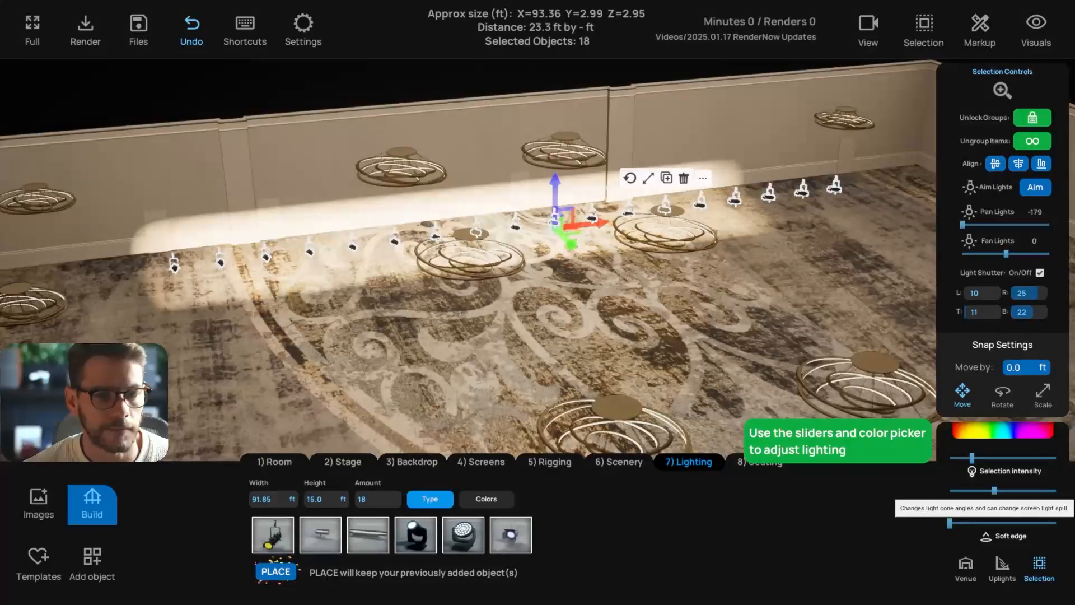
drag(972, 458, 955, 457)
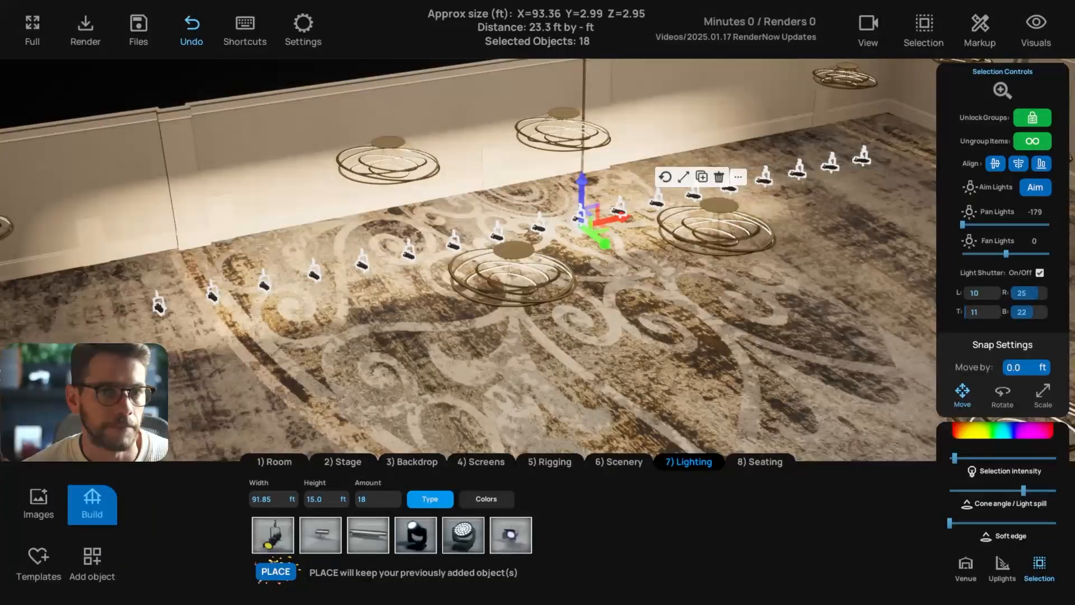
Check the group lock option among the selection options
click(924, 27)
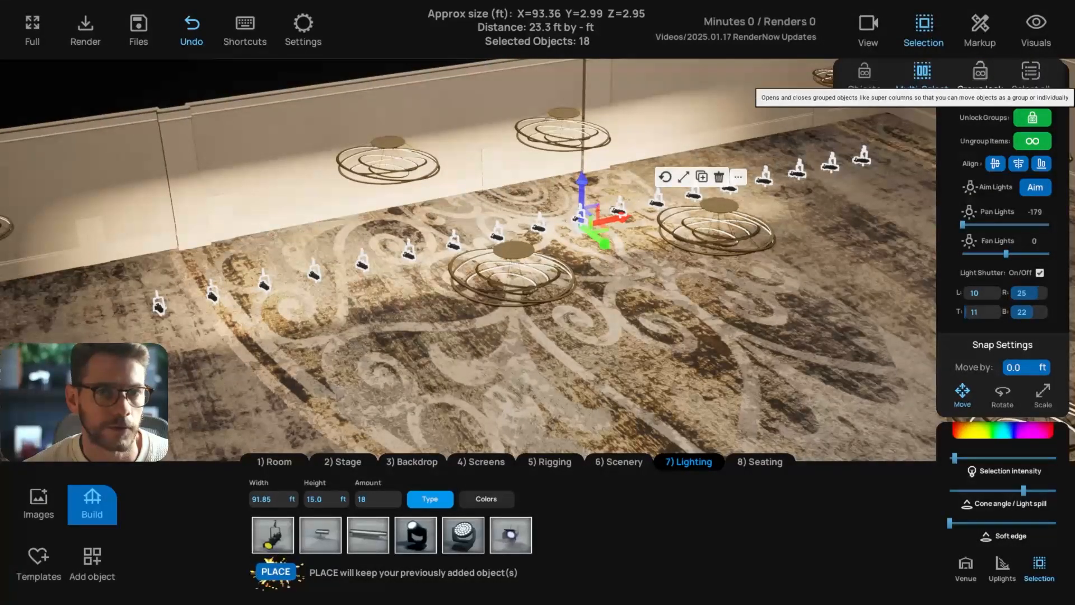
click(927, 27)
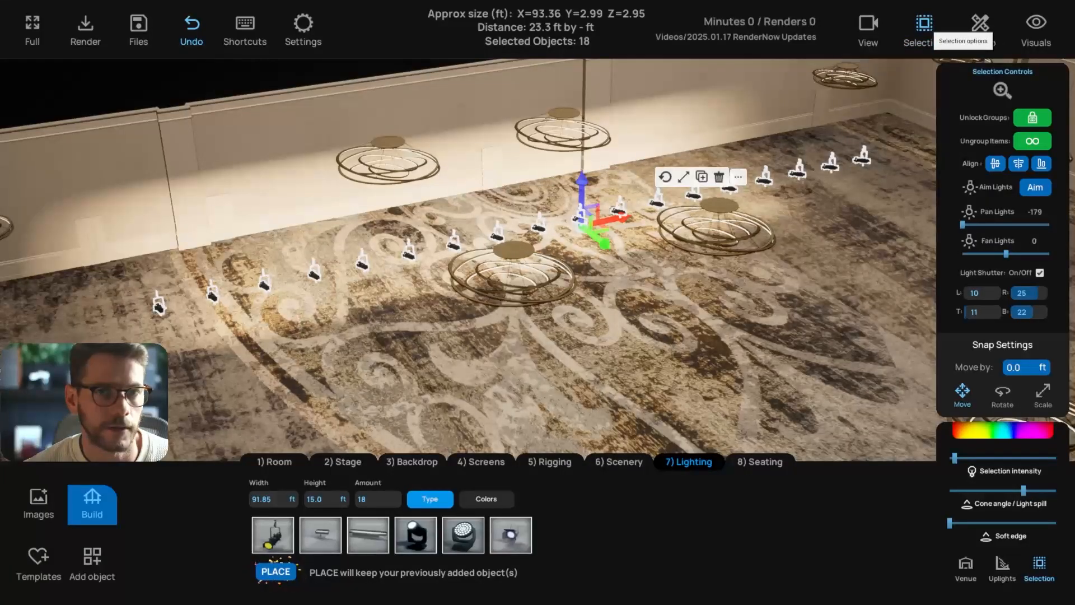
Unlock the groups through the selection options and select individual lights in the row one at a time
click(924, 25)
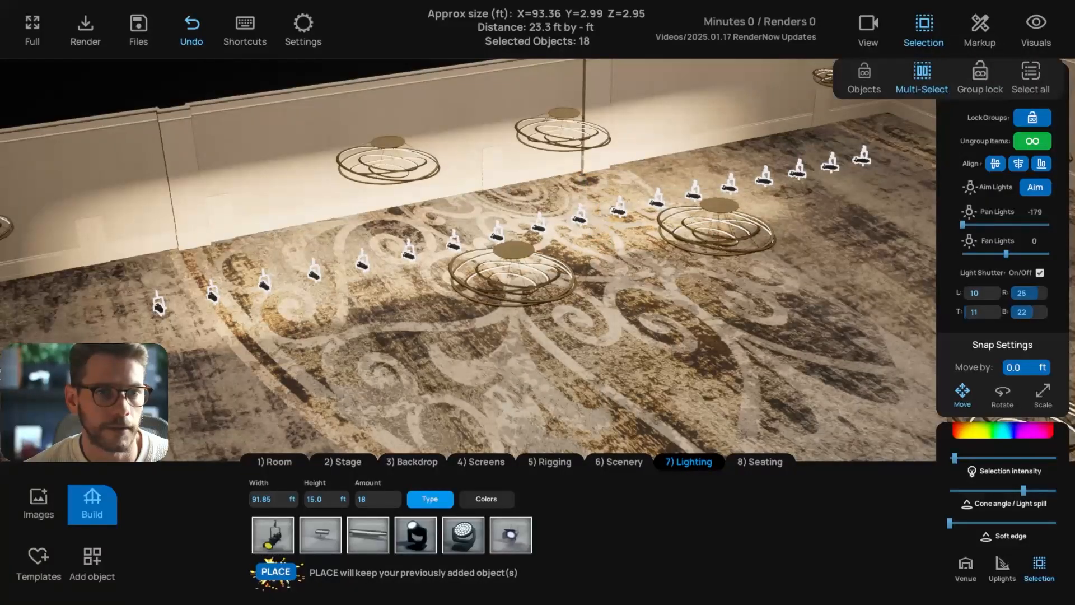
click(492, 231)
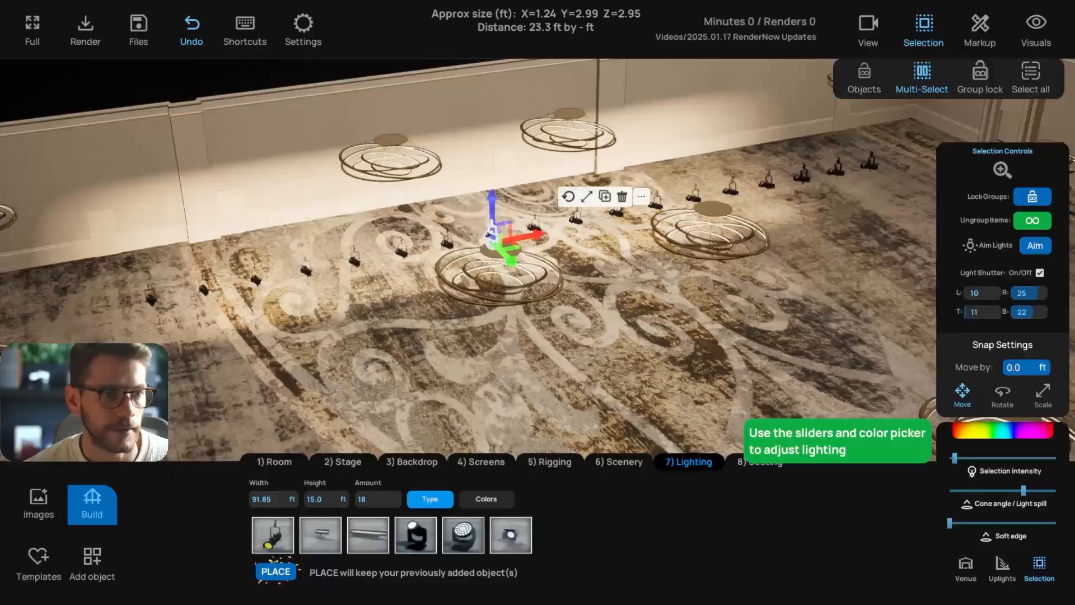
click(535, 224)
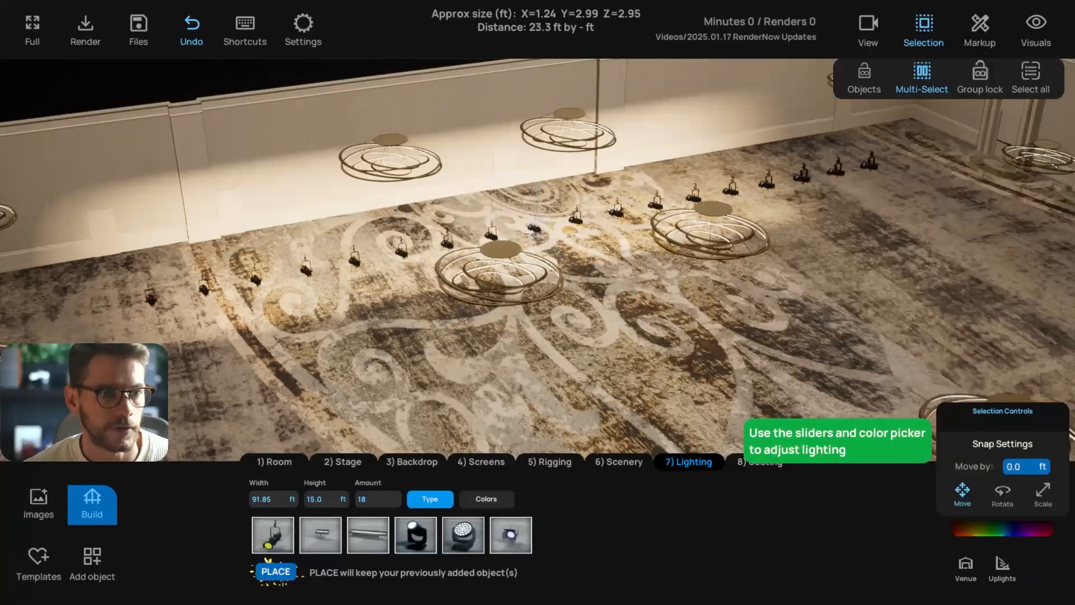
click(575, 216)
Lock the groups again and select the whole row of lights through one of its fixtures
click(981, 75)
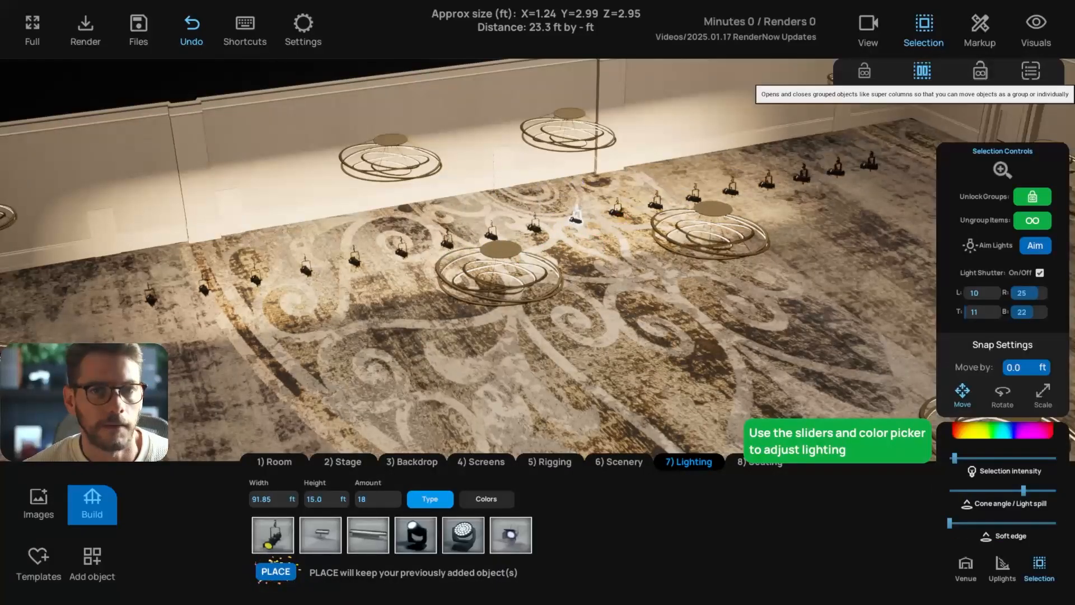
click(923, 28)
click(576, 215)
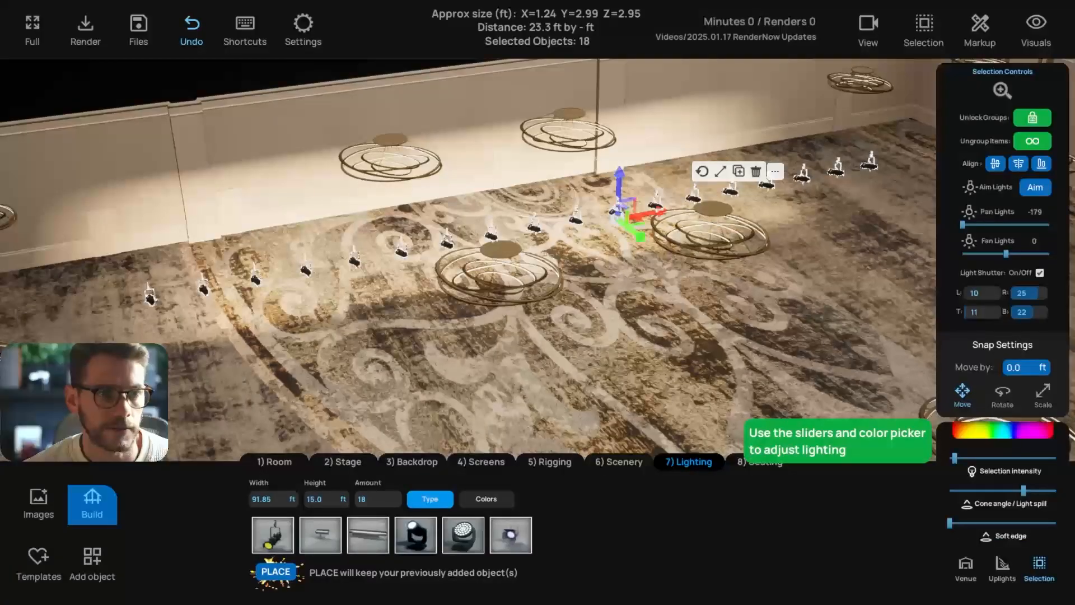
Unlock the group from the selected row's own options and pick single lights near its middle
scroll(575, 216, up, 2)
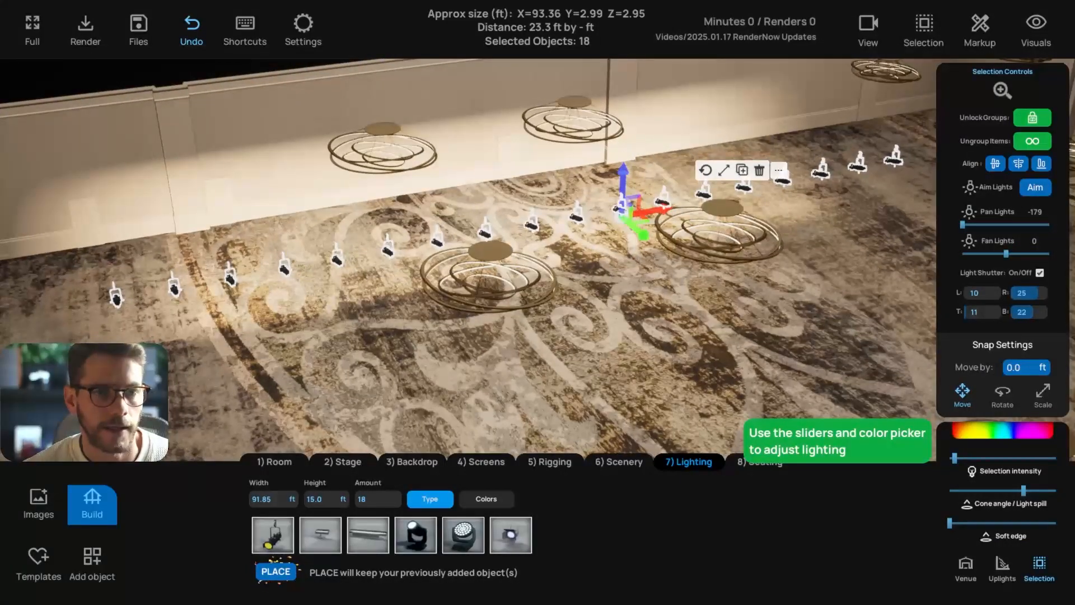
click(779, 170)
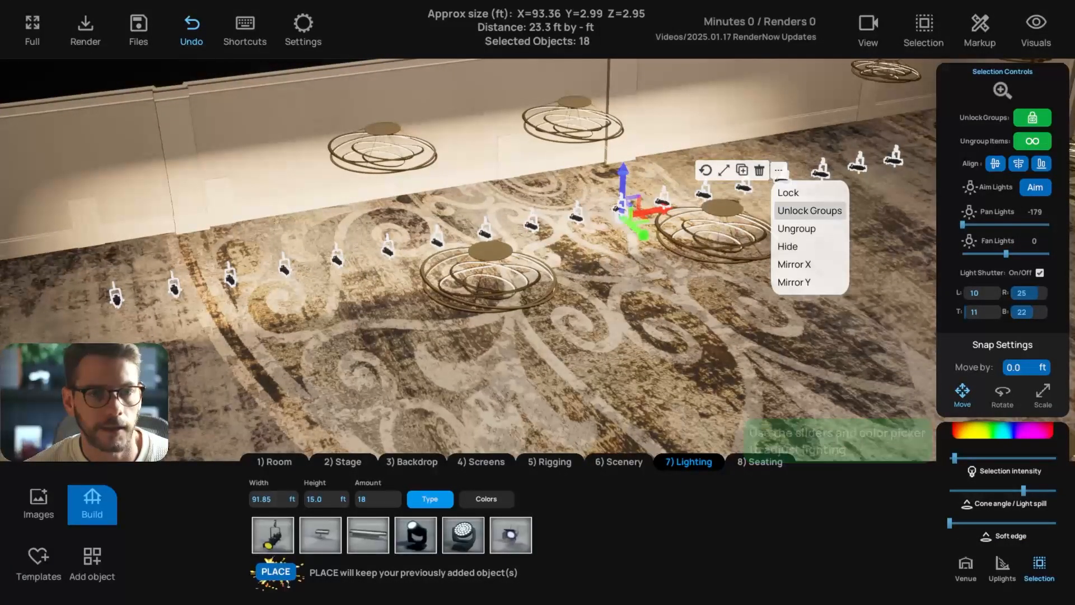
click(810, 211)
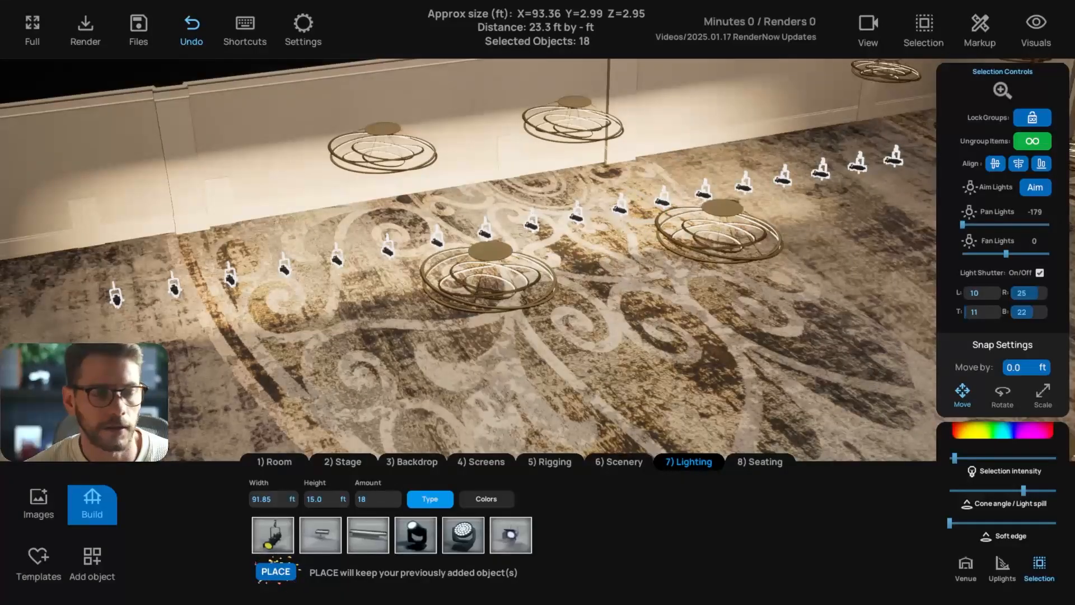
click(577, 216)
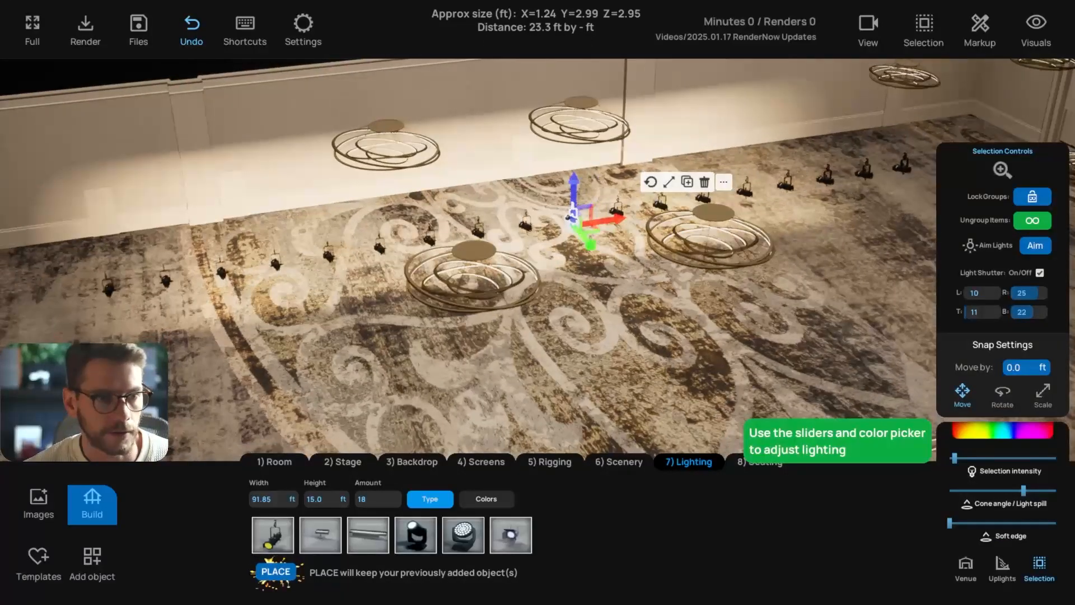
click(526, 223)
right_click(616, 210)
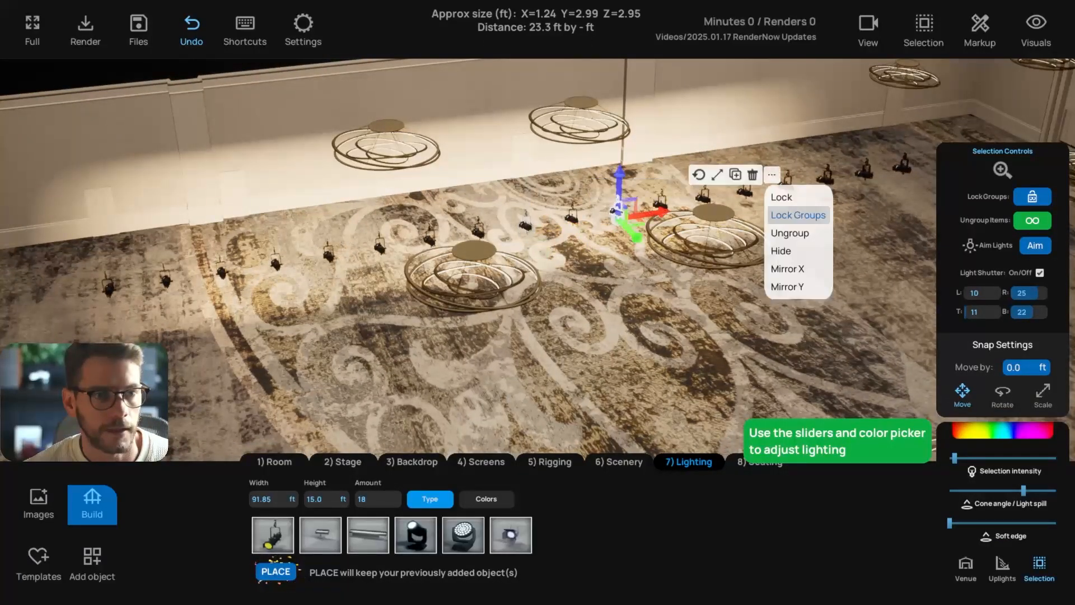
Lock the groups again from the single selected light and clear the selection
click(798, 215)
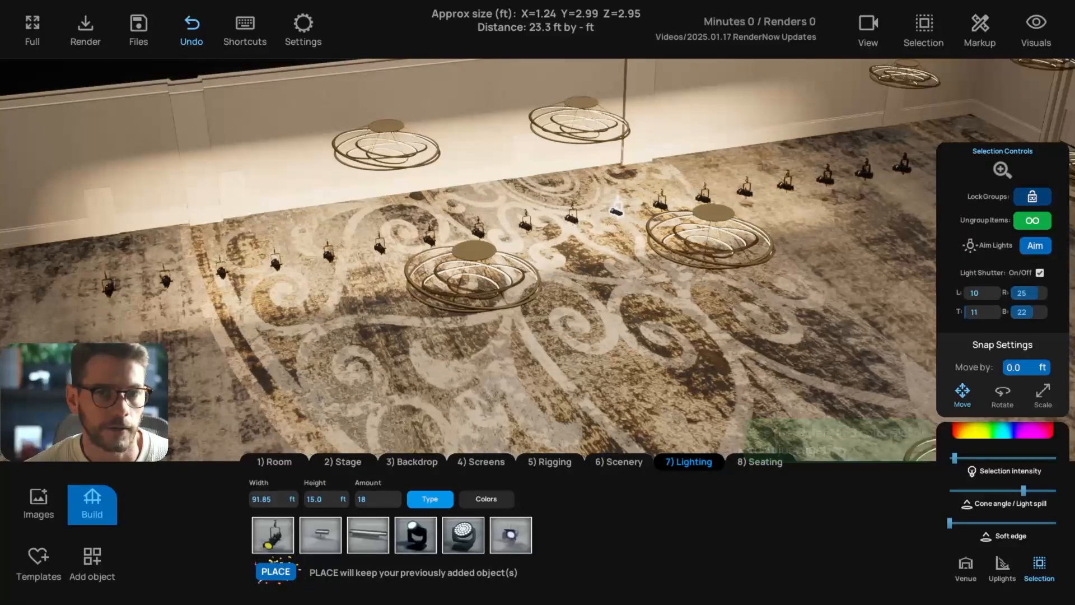
click(1033, 197)
right_drag(645, 314, 538, 313)
key(Escape)
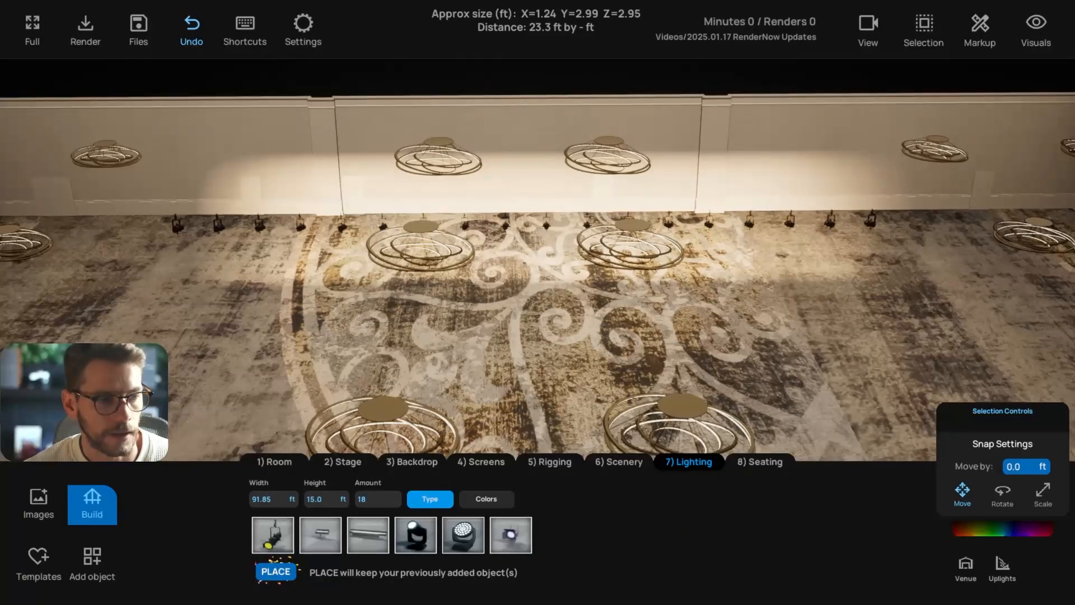
middle_drag(537, 313, 622, 313)
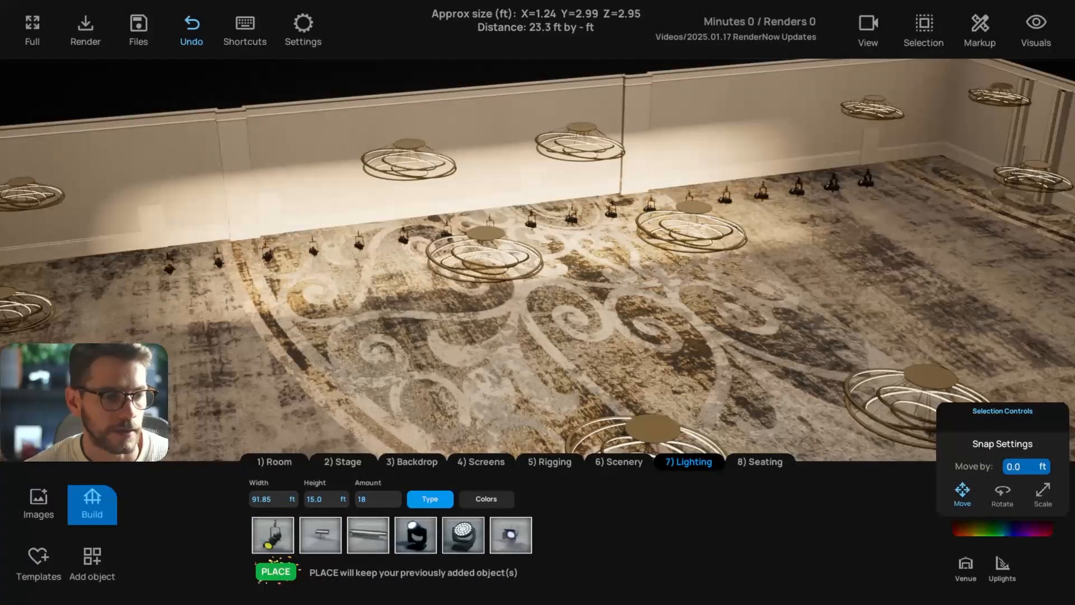
middle_drag(538, 313, 518, 316)
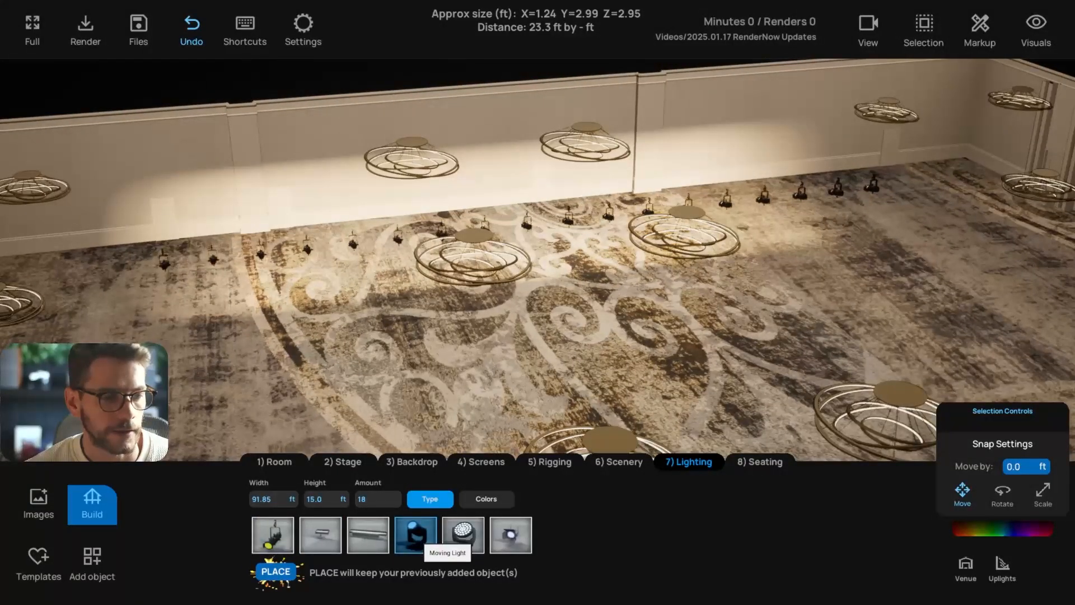
Try the Moving Light, LED Panel Light Wide and other fixture types on the row of 18 lights
click(422, 539)
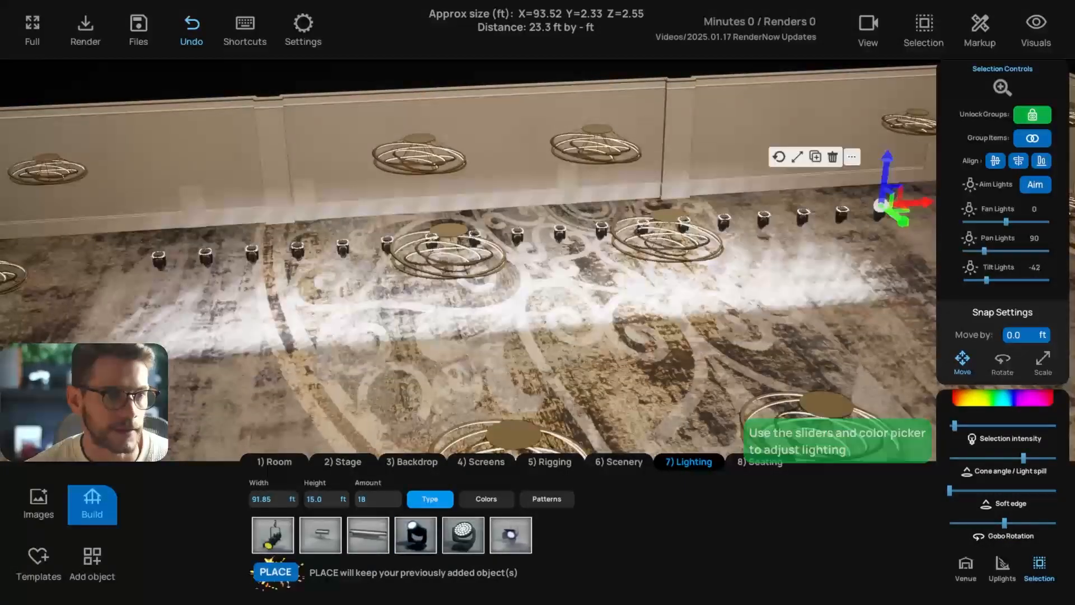
click(367, 535)
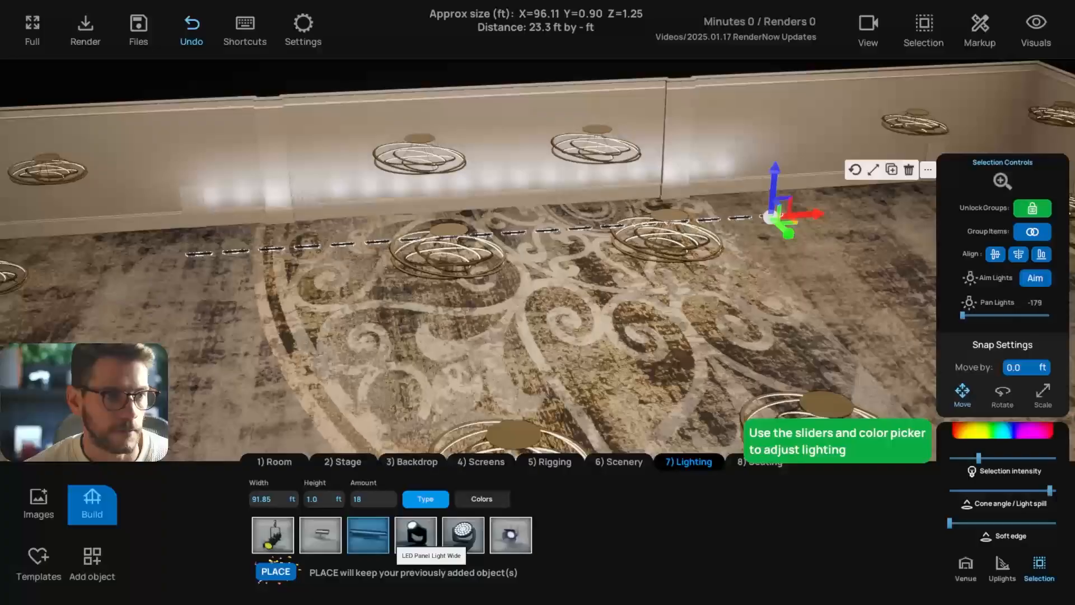
click(510, 535)
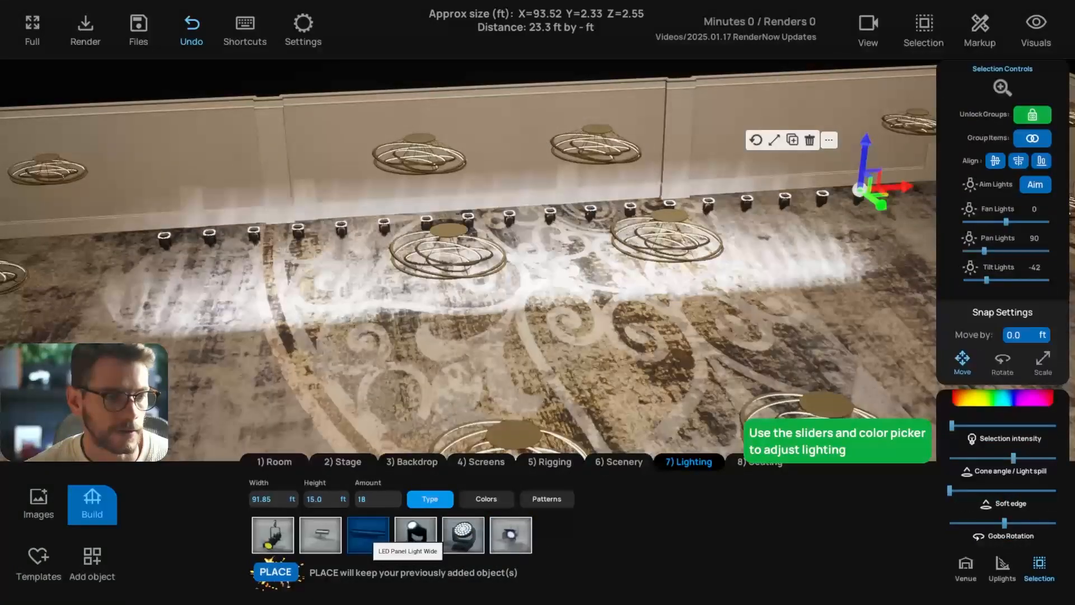
click(273, 535)
right_drag(537, 291, 594, 297)
Place a row of 8 lights of the last fixture type, 37.94 ft wide at 15 ft height, and deselect it
click(511, 535)
drag(280, 499, 253, 499)
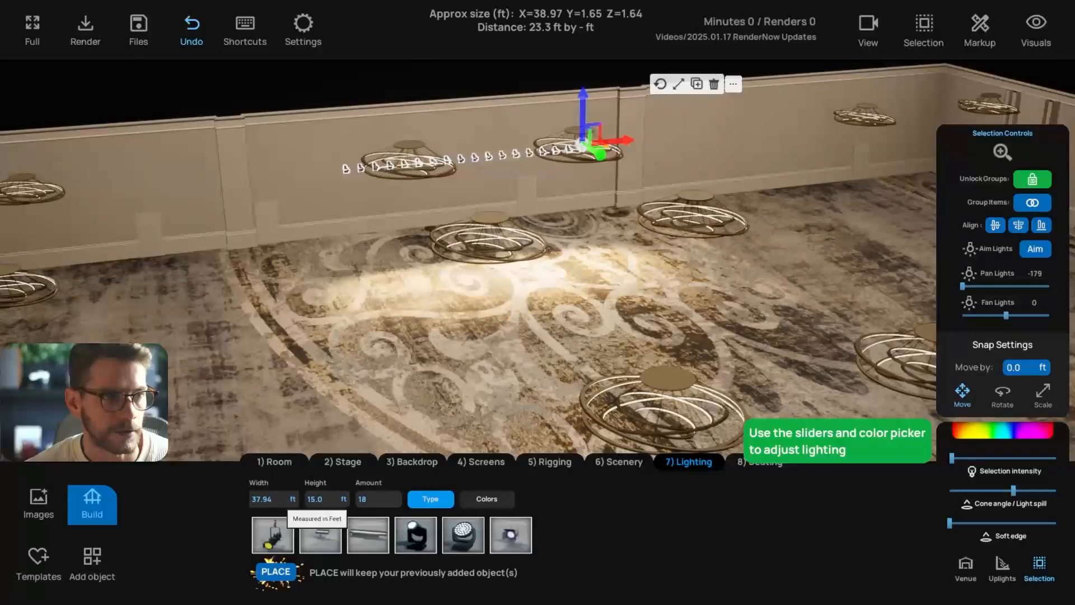
drag(378, 499, 361, 499)
right_drag(537, 291, 577, 257)
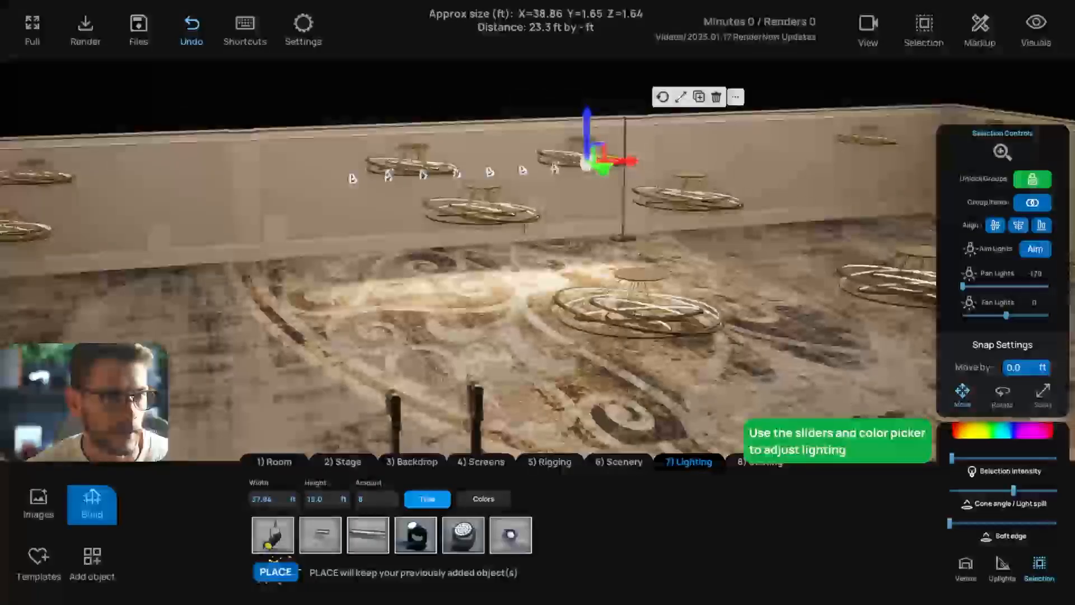
scroll(538, 224, up, 5)
right_drag(538, 292, 542, 259)
scroll(538, 252, down, 3)
click(276, 572)
scroll(538, 252, down, 3)
key(Escape)
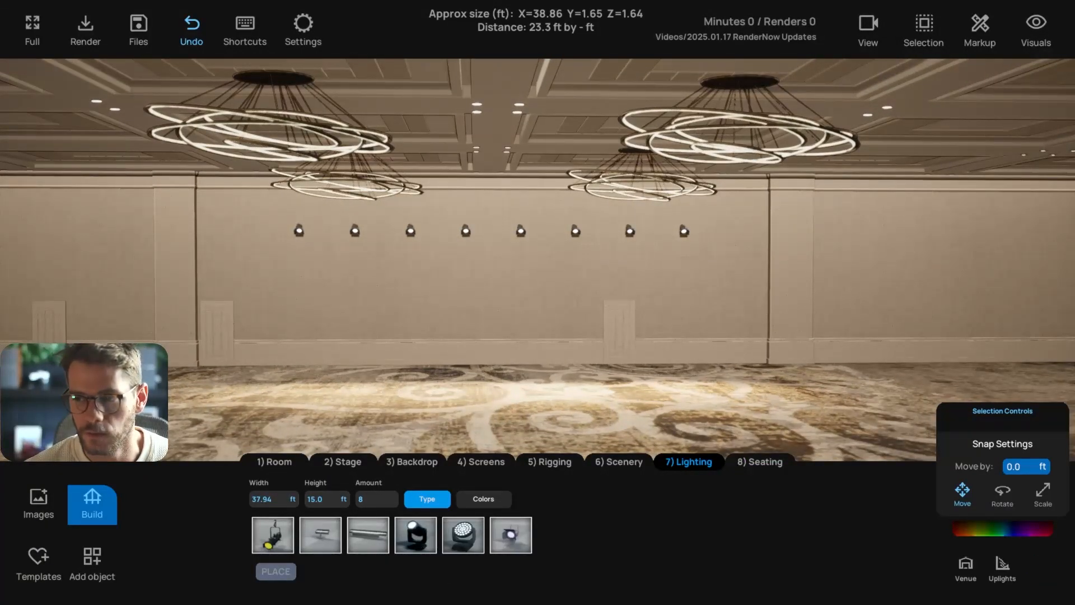
Check the Recent Updates & News capture in Snipping Tool and return to the ballroom scene
drag(1074, 365, 518, 72)
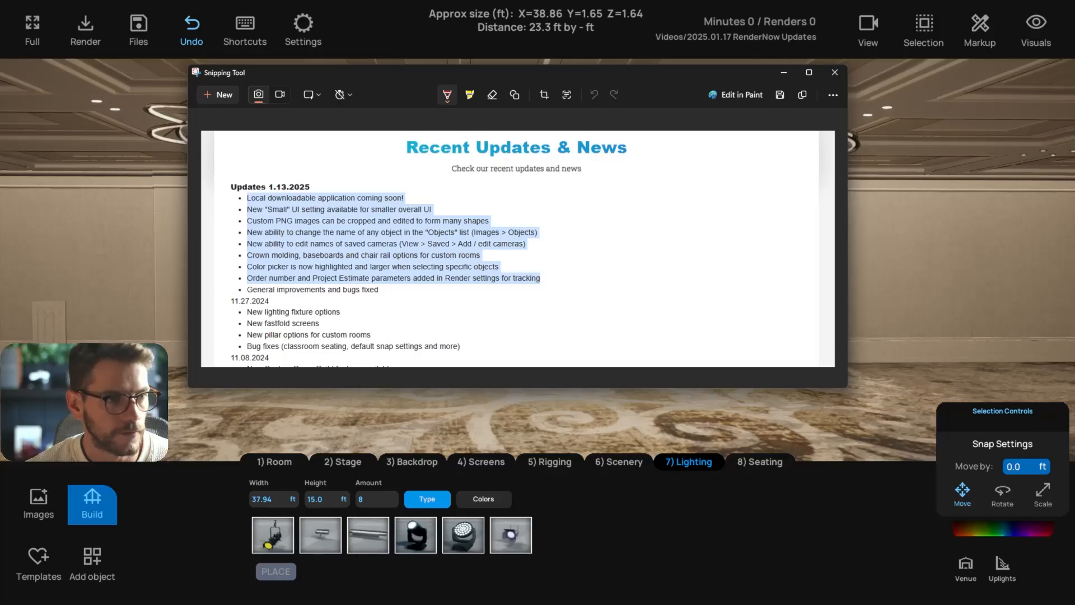
click(518, 420)
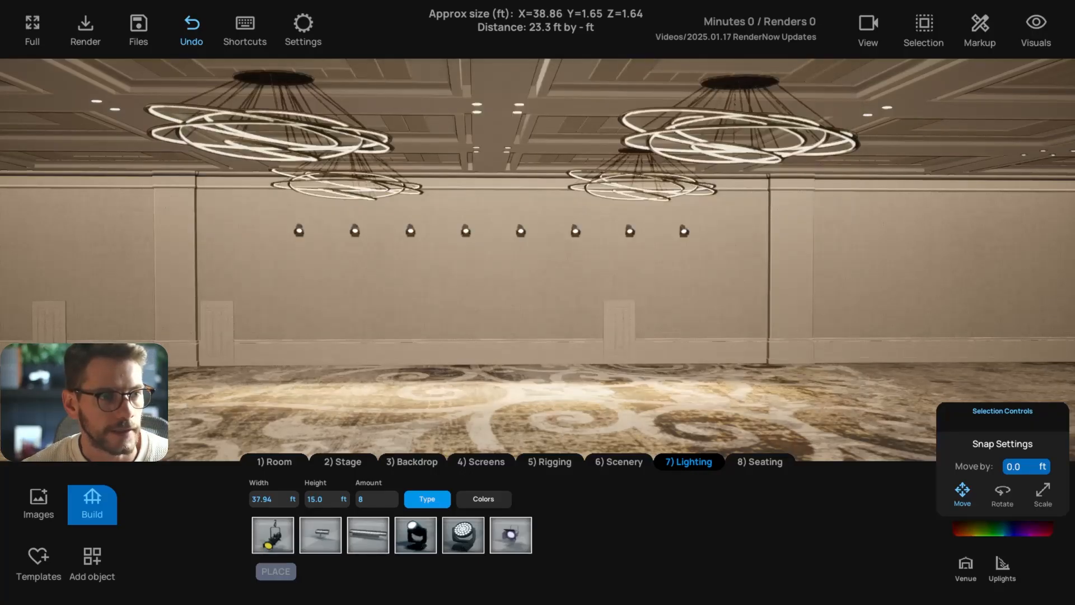
right_drag(518, 420, 504, 417)
click(469, 230)
key(Escape)
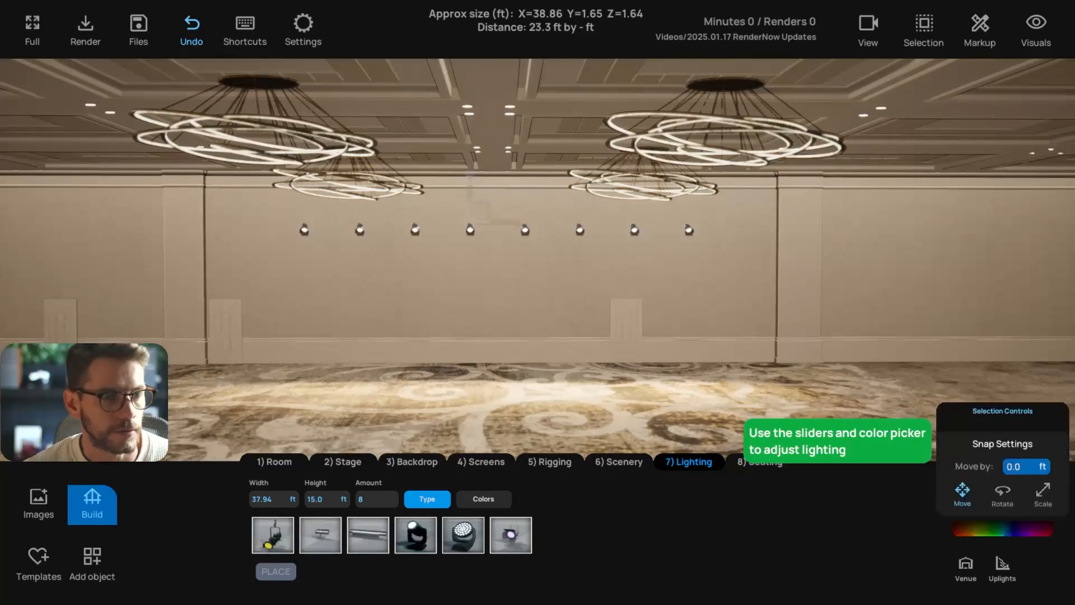
right_drag(538, 280, 529, 279)
Set the UI size to Small and briefly select the row of eight lights to view the compact controls
click(303, 28)
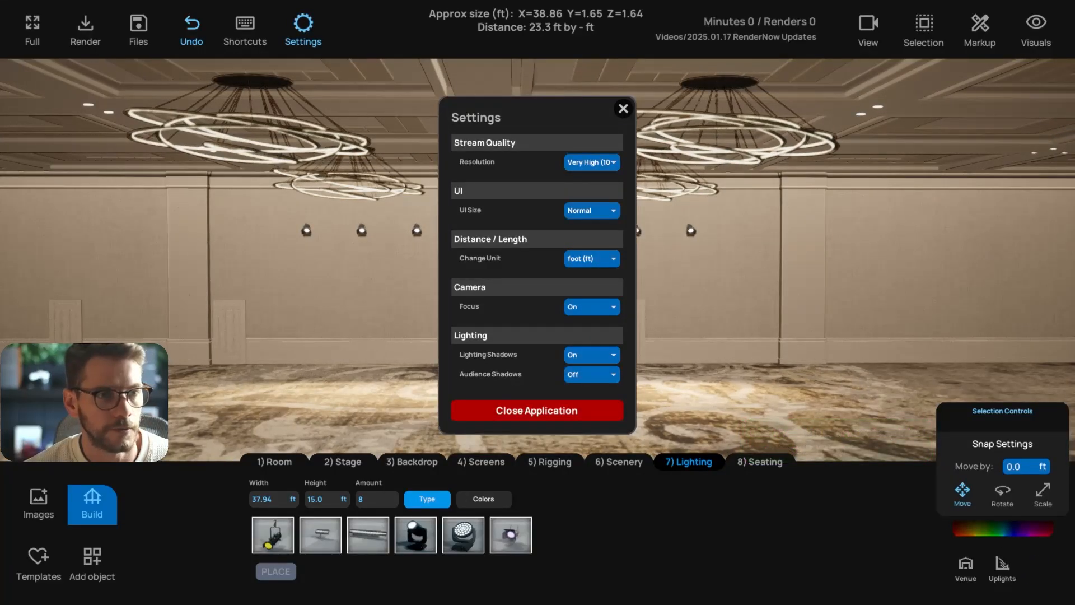
click(592, 211)
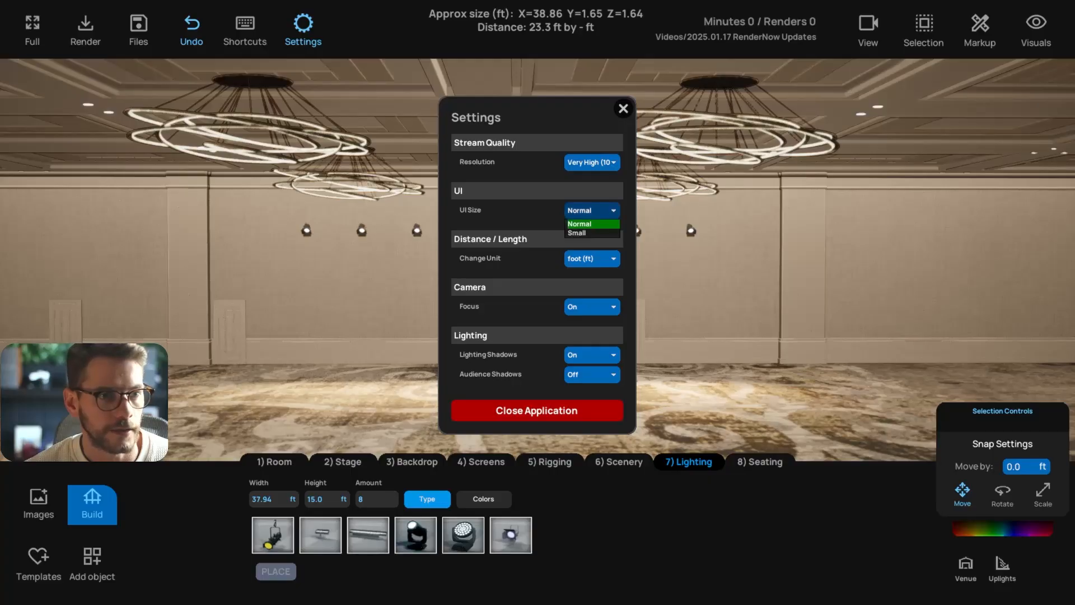
click(588, 232)
click(610, 132)
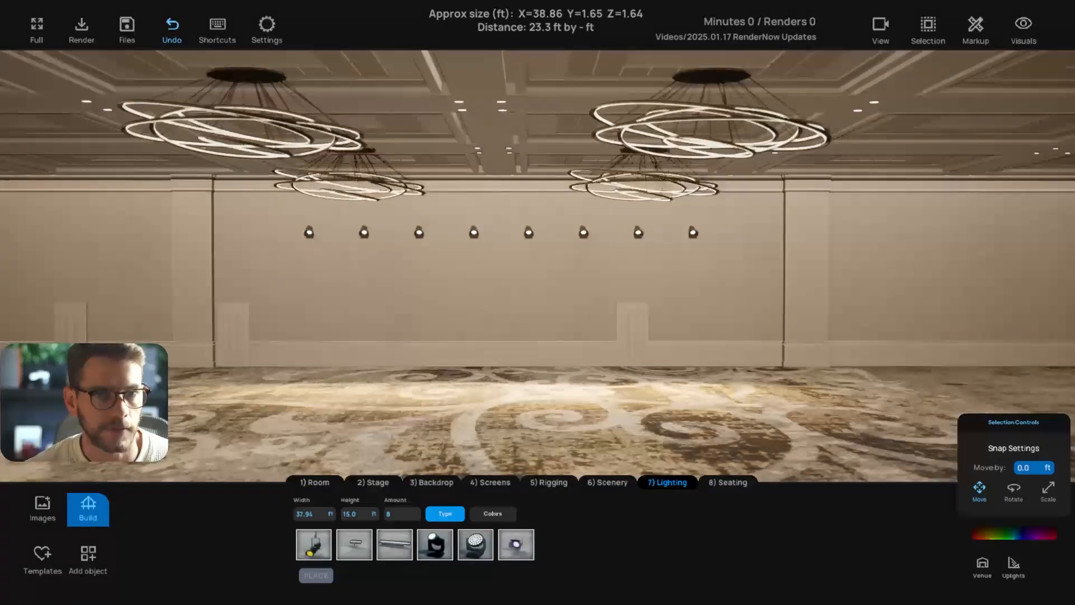
click(529, 232)
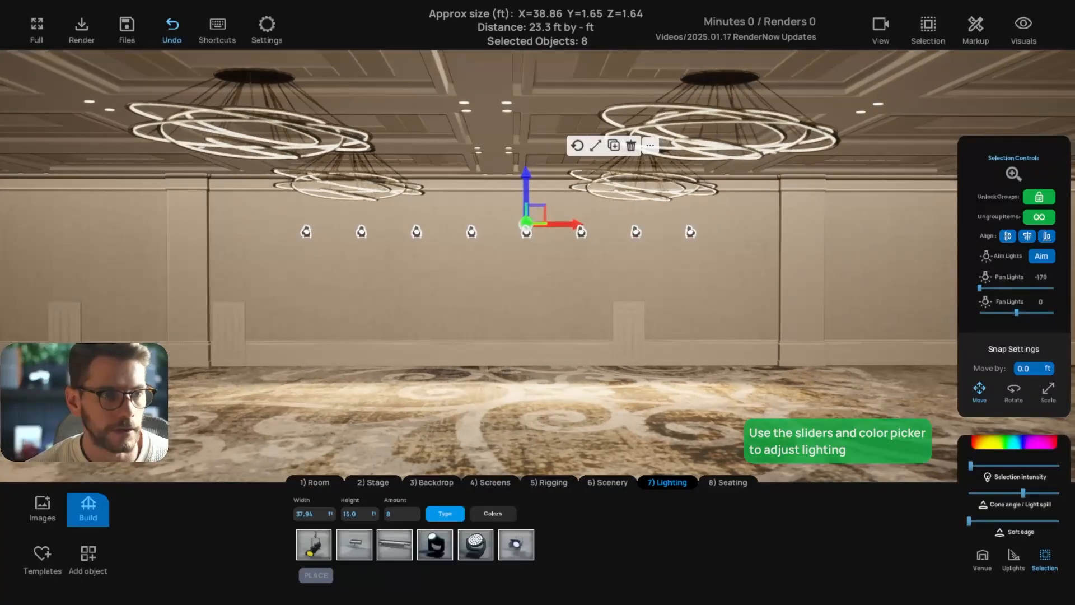
key(Escape)
Recheck the Recent Updates & News capture and set the UI size to Normal in the application settings
click(267, 29)
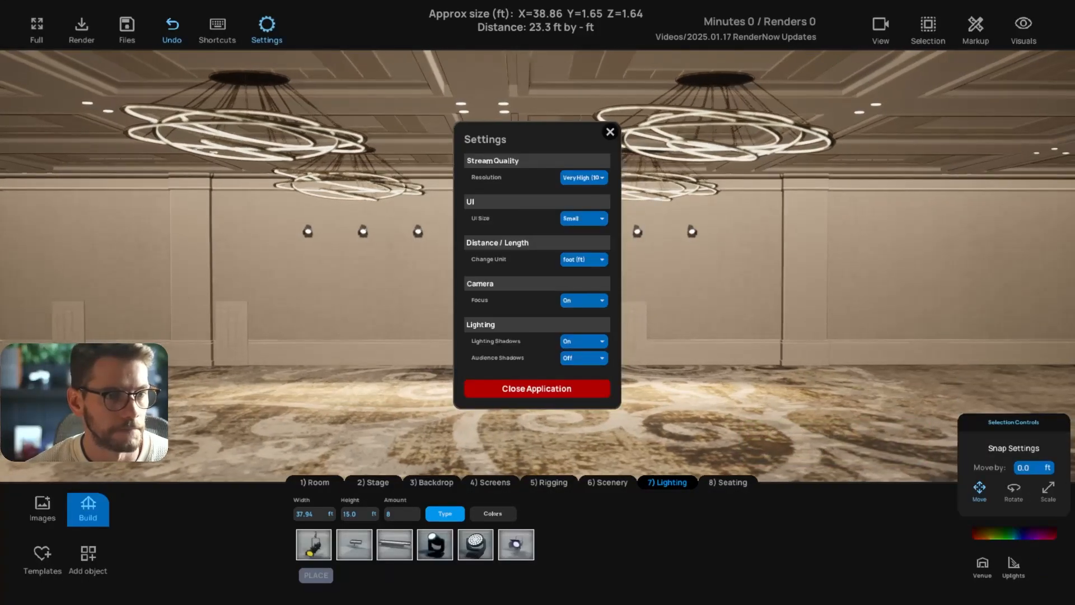
key(alt+Tab)
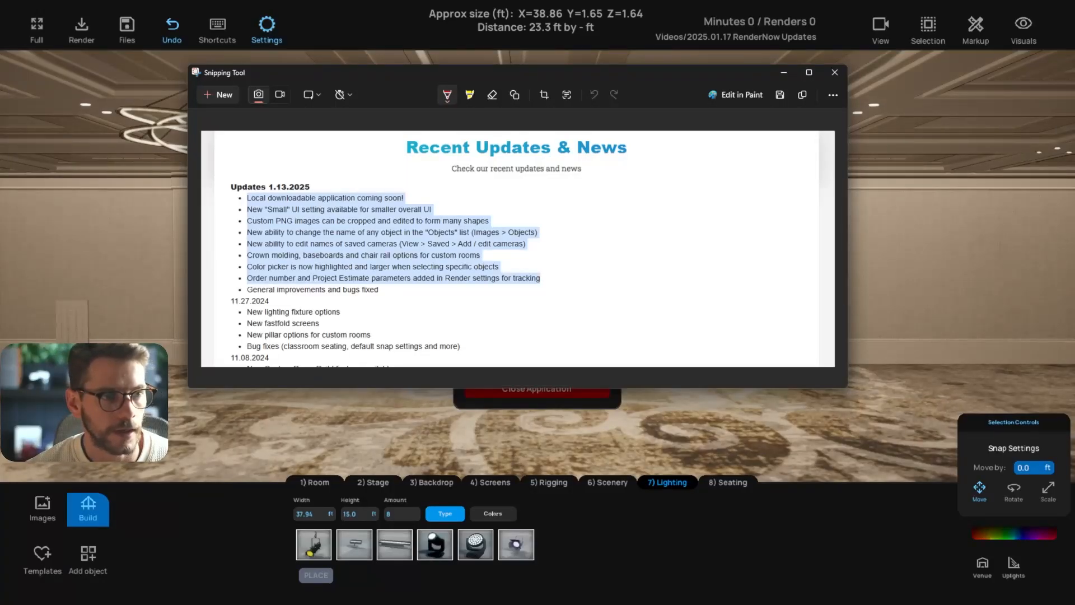
key(alt+Tab)
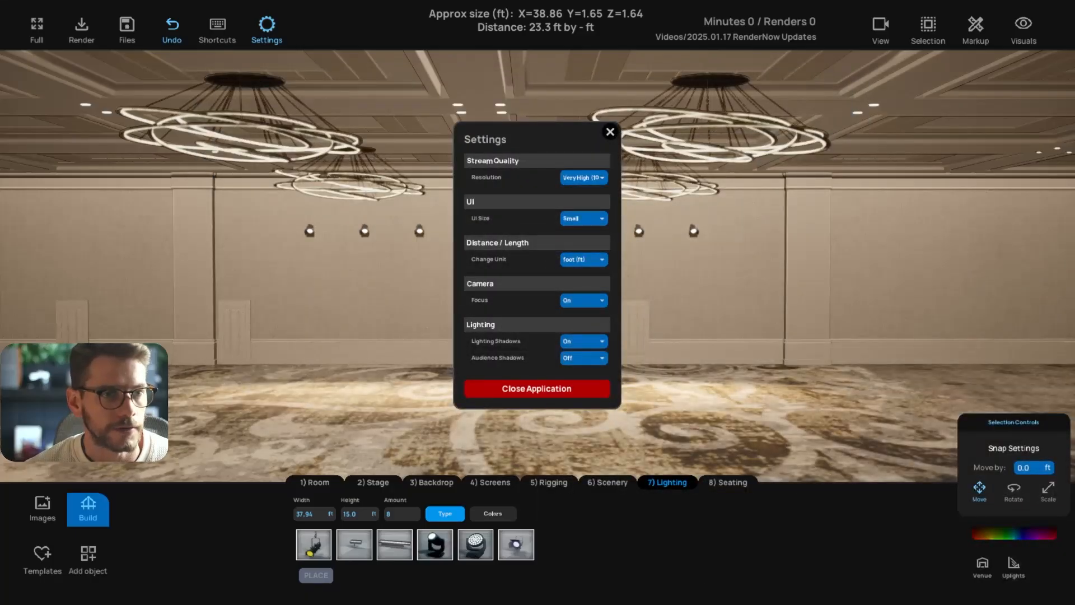
click(583, 219)
click(584, 234)
click(623, 108)
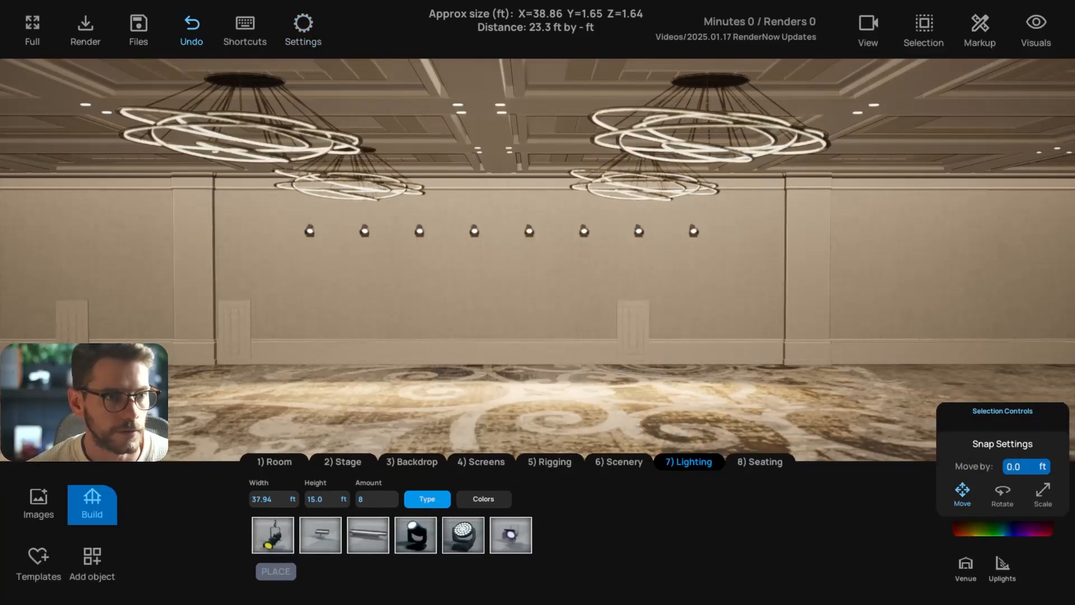
Raise the row of eight lights slightly higher in front of the wall and deselect it
click(474, 231)
key(Escape)
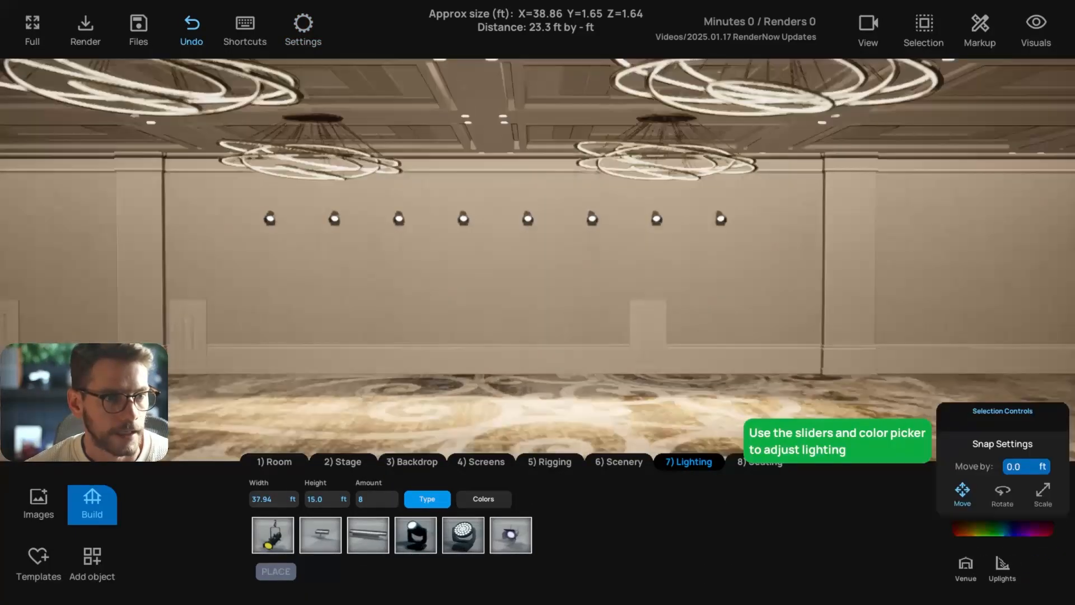
drag(538, 281, 537, 241)
click(528, 196)
drag(529, 168, 528, 158)
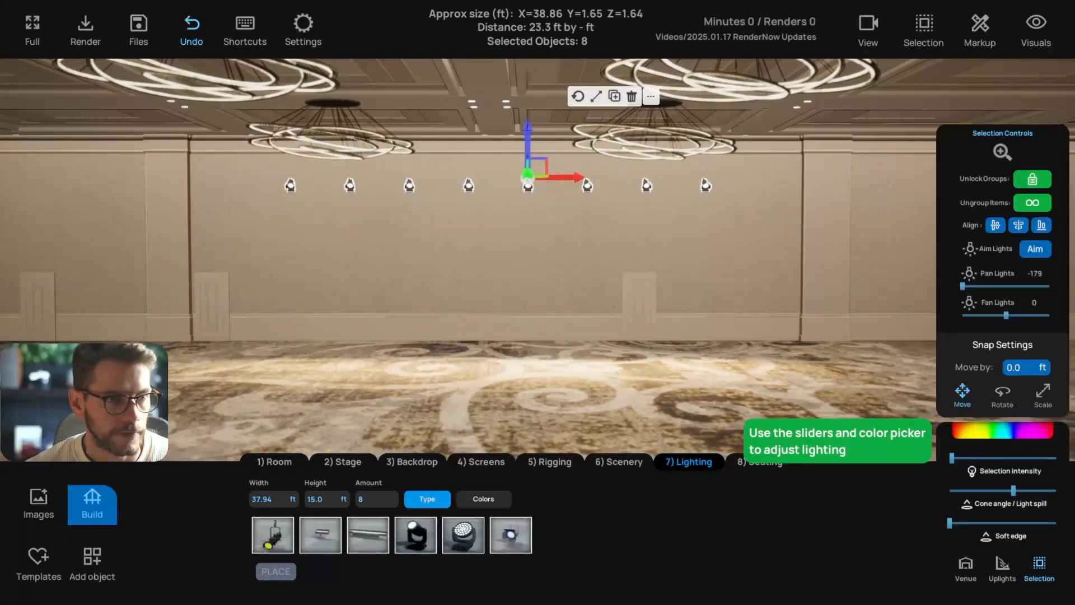
key(Escape)
Add a horizontal flown truss 50.56 ft wide at a height of 16.07 ft above the row of eight lights
click(549, 462)
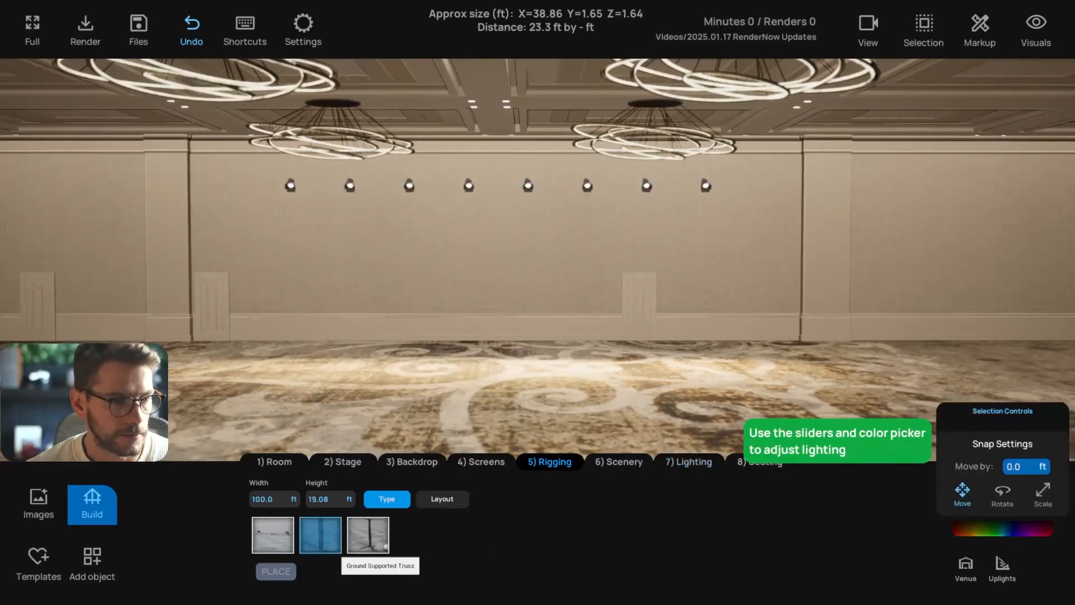
click(273, 535)
double_click(266, 499)
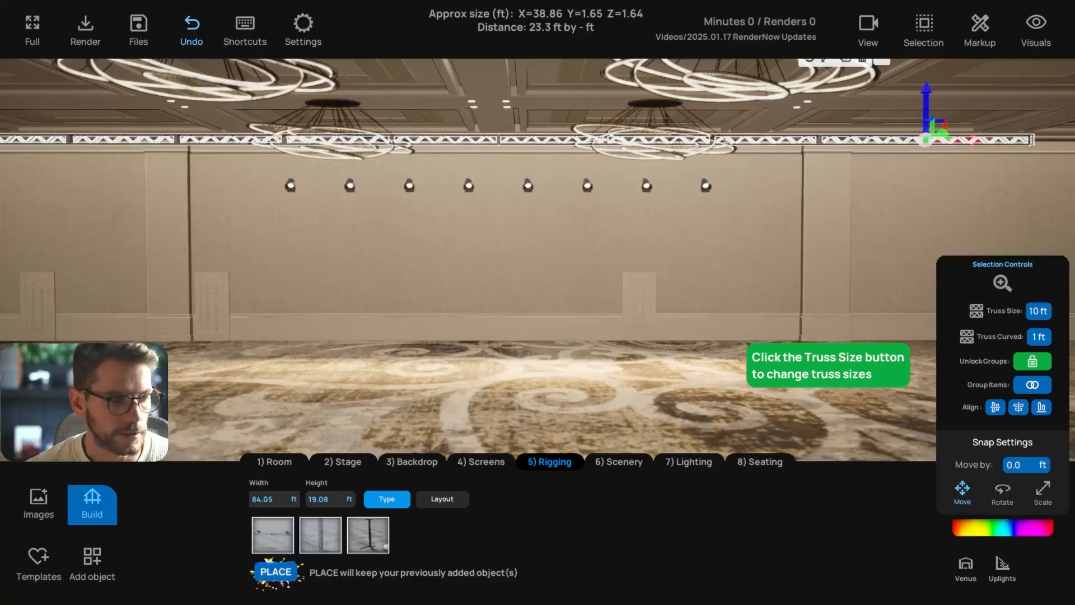
text(50.56)
key(Return)
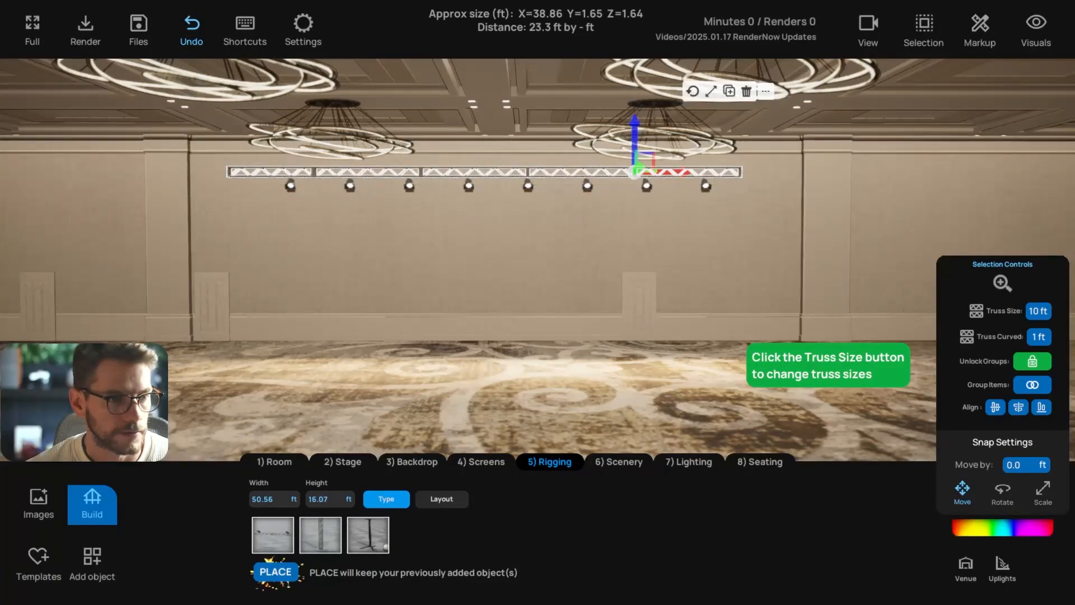
key(Escape)
Change the colour of the whole truss to black and commit its placement
click(416, 174)
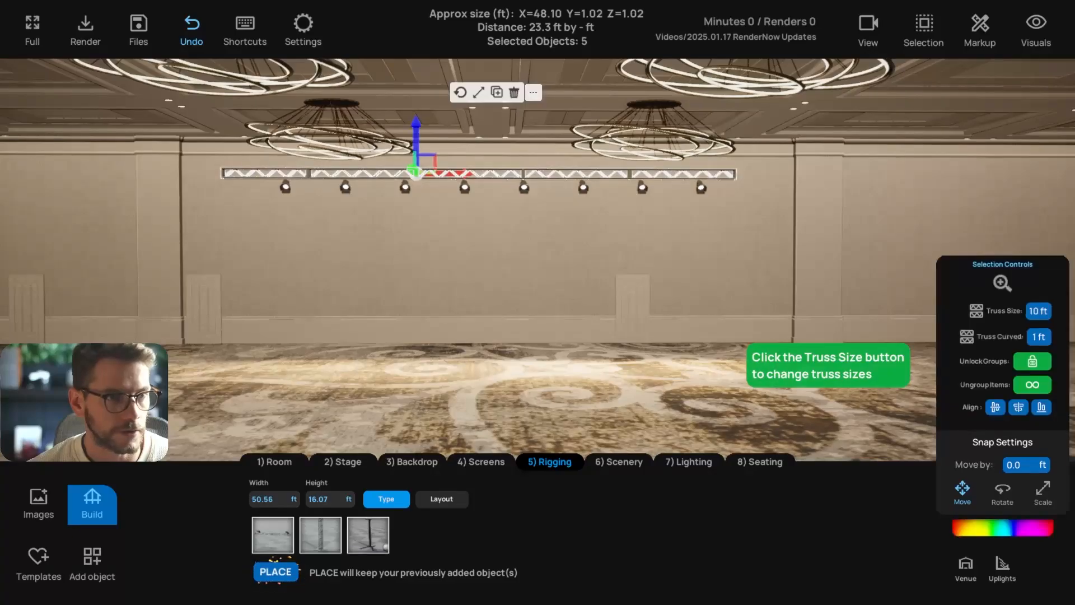
click(1002, 527)
key(Escape)
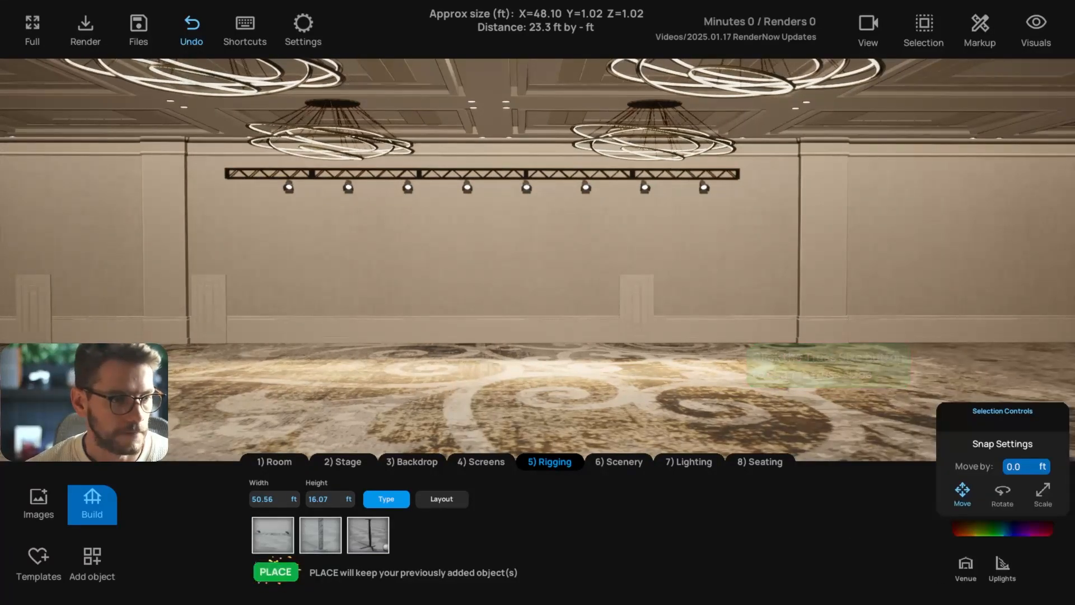
click(276, 572)
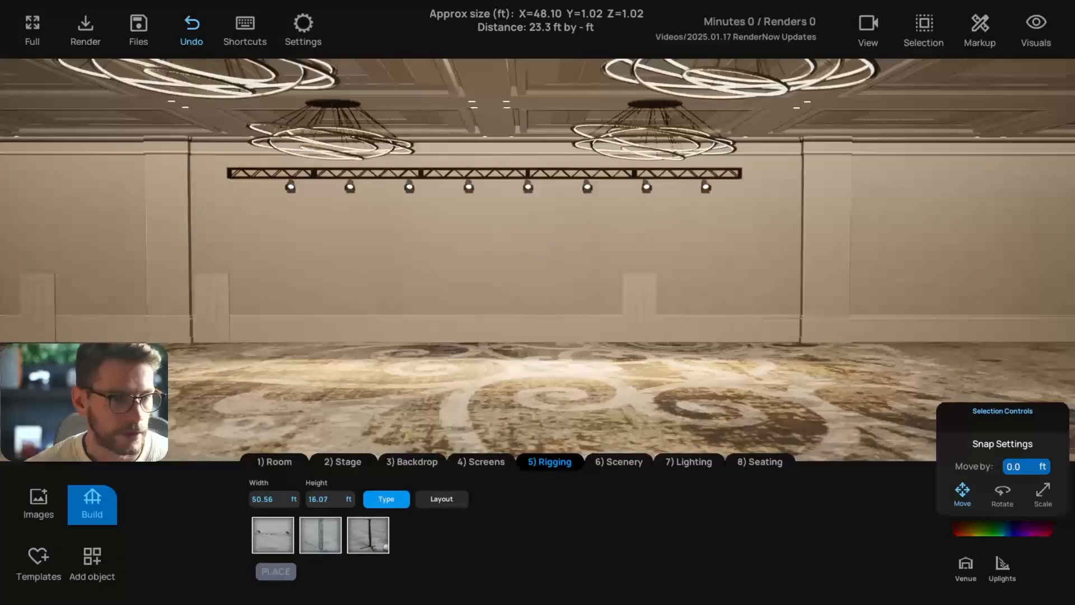
Recheck the Recent Updates & News capture and place the green lettering PNG from the image library in front of the back wall
key(alt+Tab)
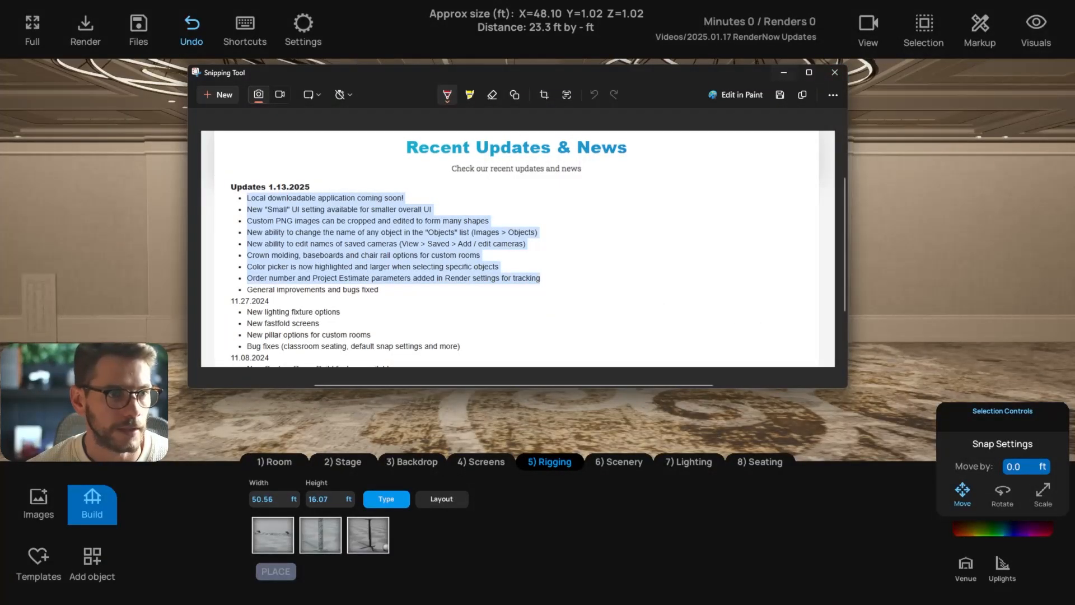
key(alt+Tab)
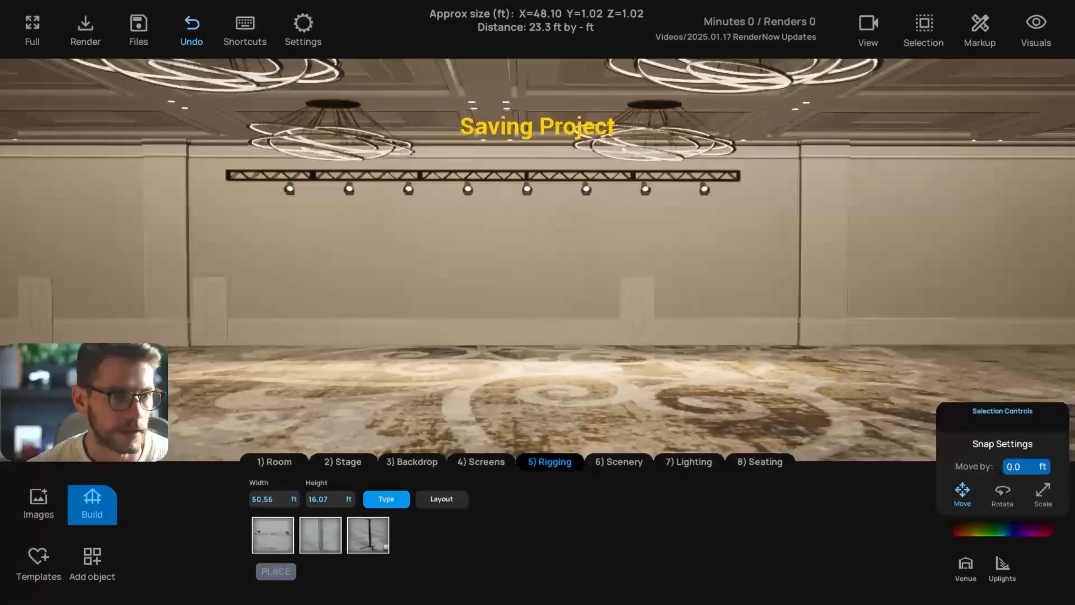
click(38, 500)
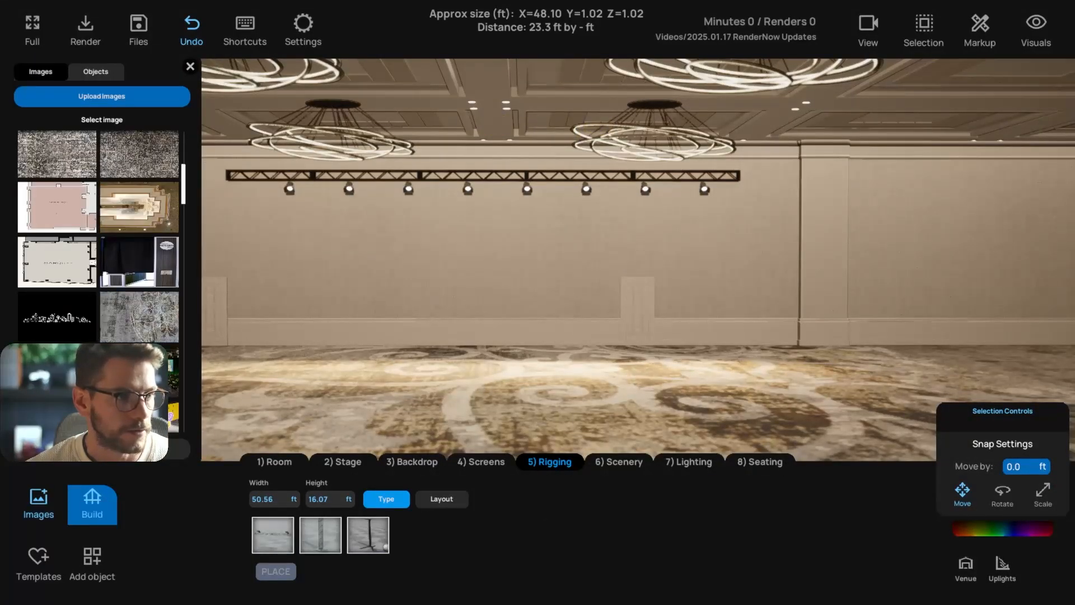
scroll(98, 235, down, 3)
scroll(98, 236, up, 1)
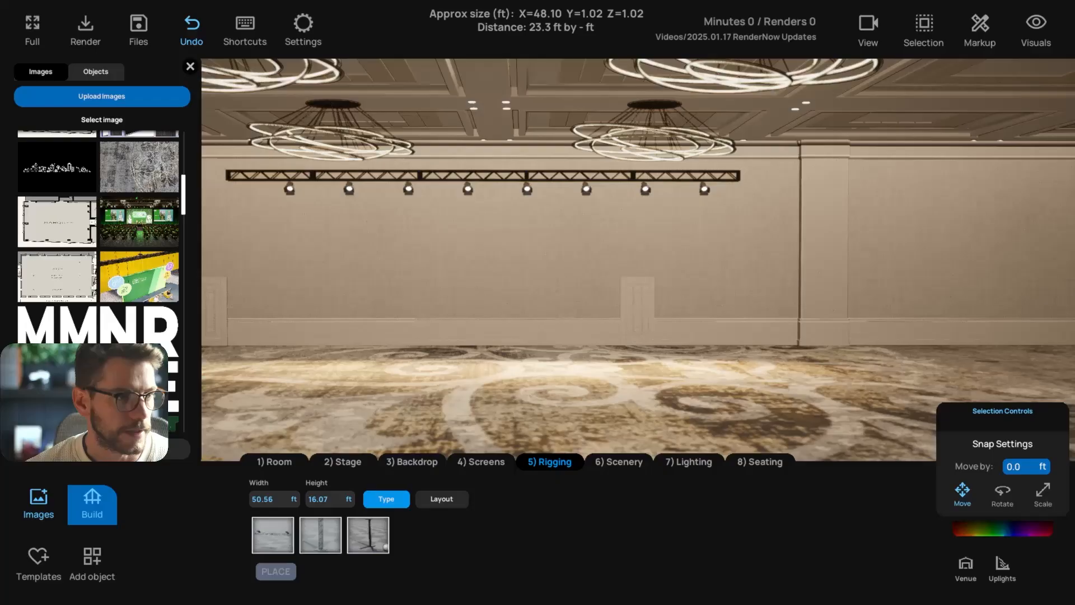
scroll(98, 235, down, 1)
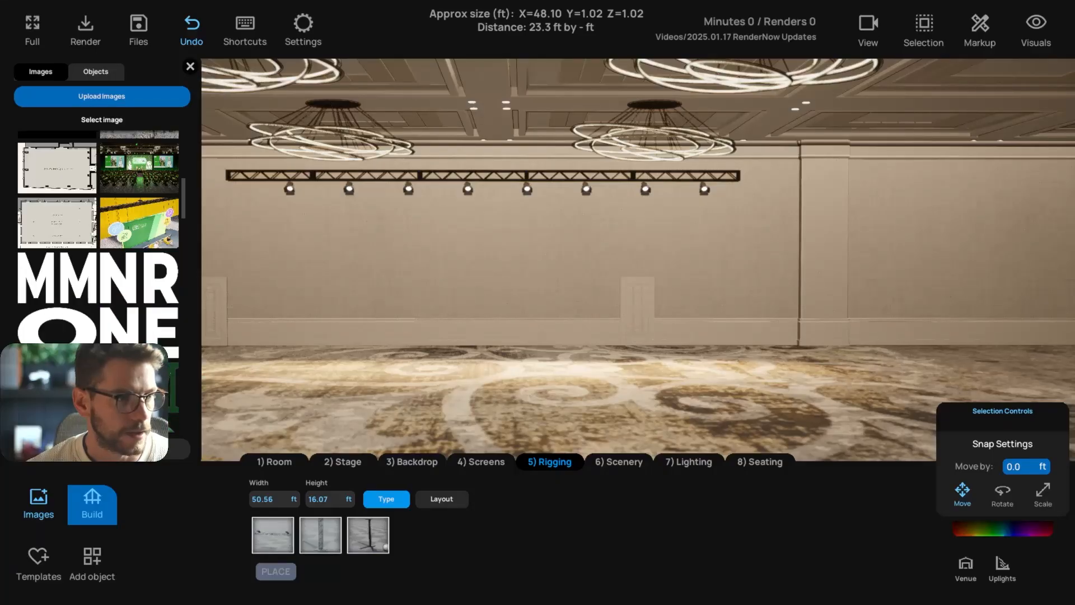
scroll(98, 235, down, 1)
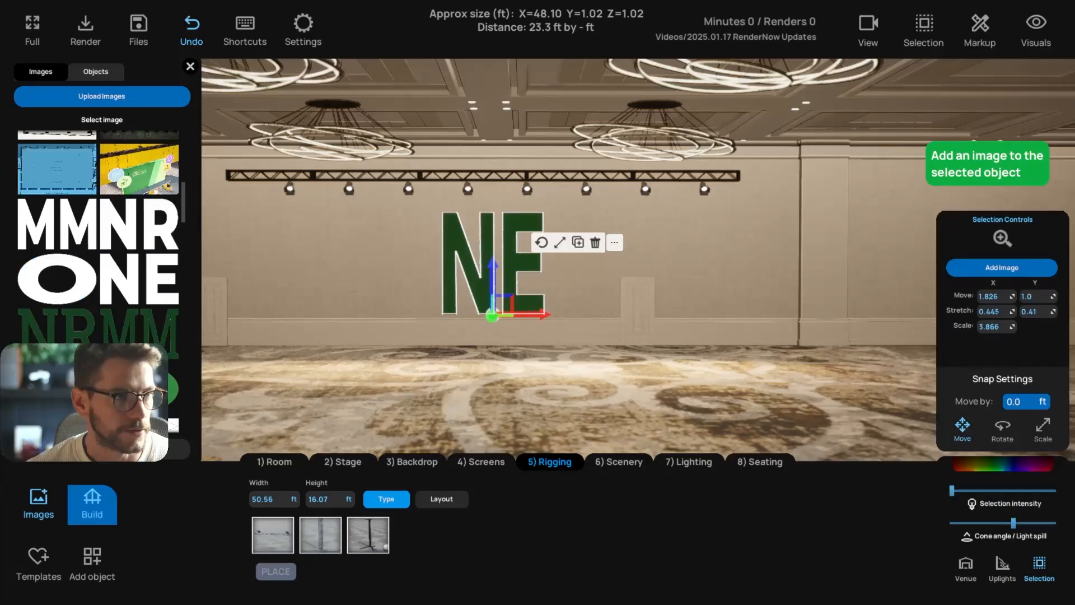
click(191, 66)
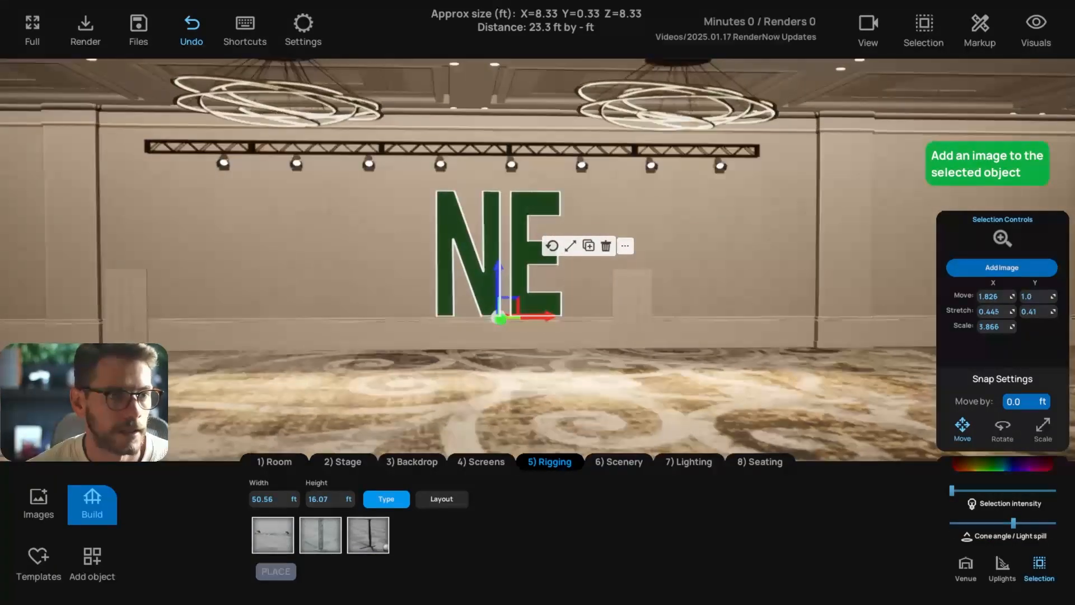
click(1003, 239)
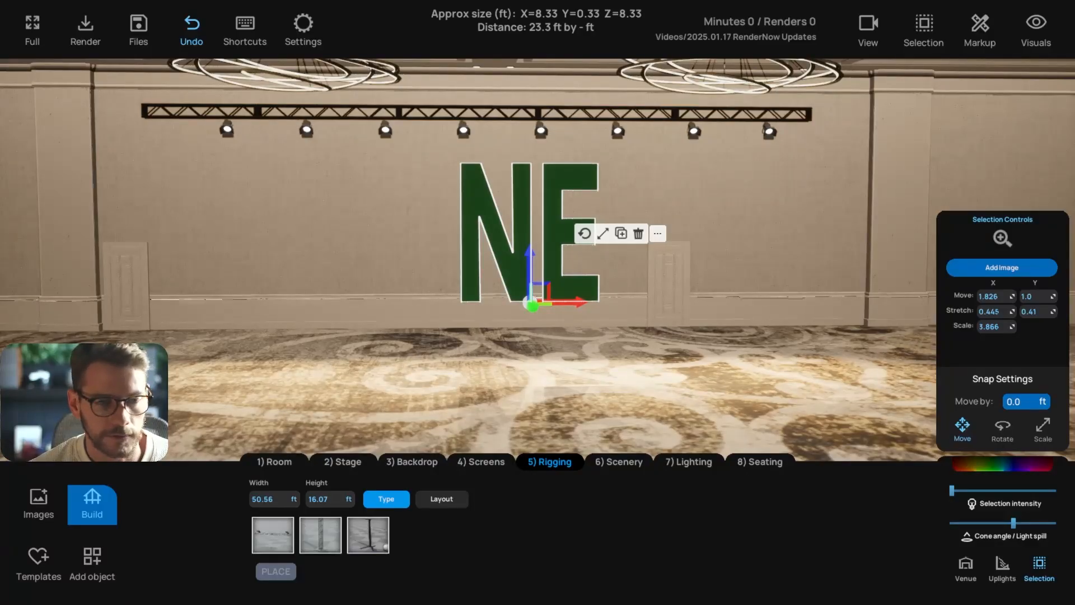
Widen the green NE image to about 12.3 ft and crop it to the letter N with X move 2.008 and X stretch 0.535
key(s)
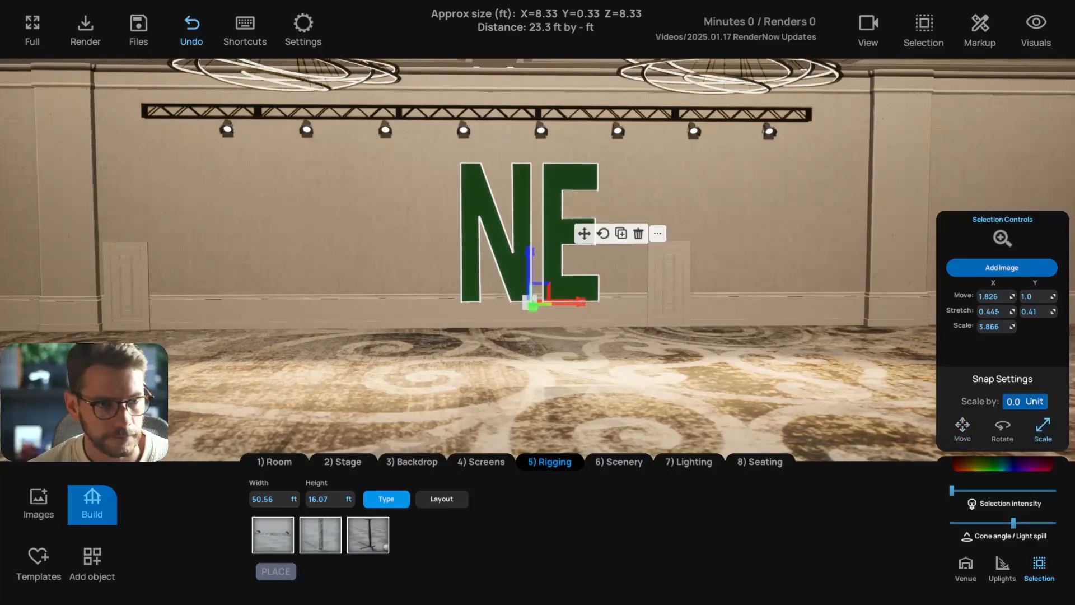
drag(581, 302, 605, 302)
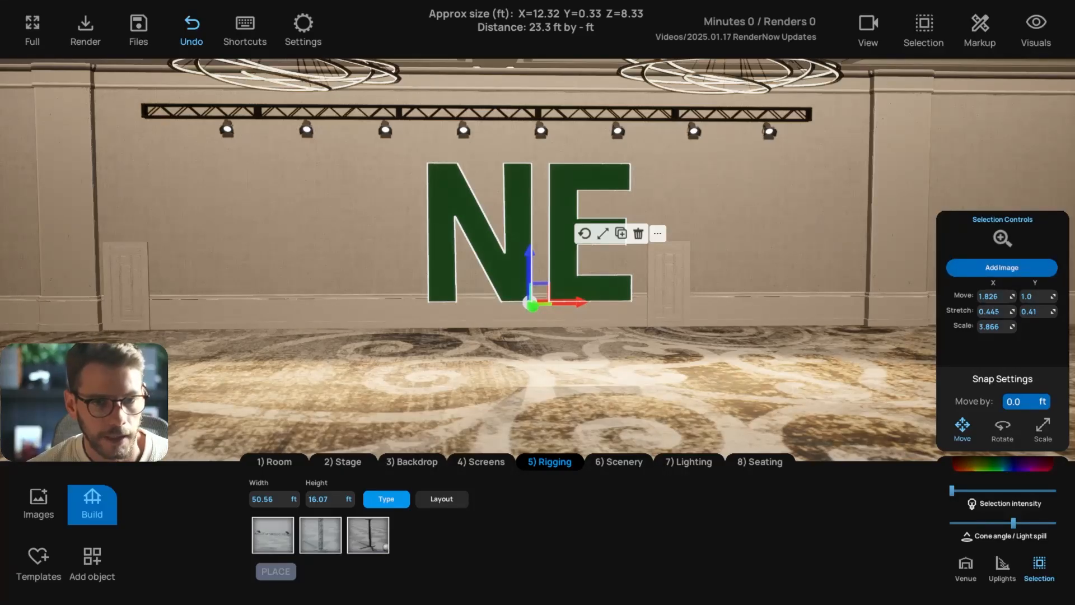
mouse_move(1012, 296)
mouse_down()
mouse_move(1012, 311)
mouse_move(1012, 296)
mouse_up()
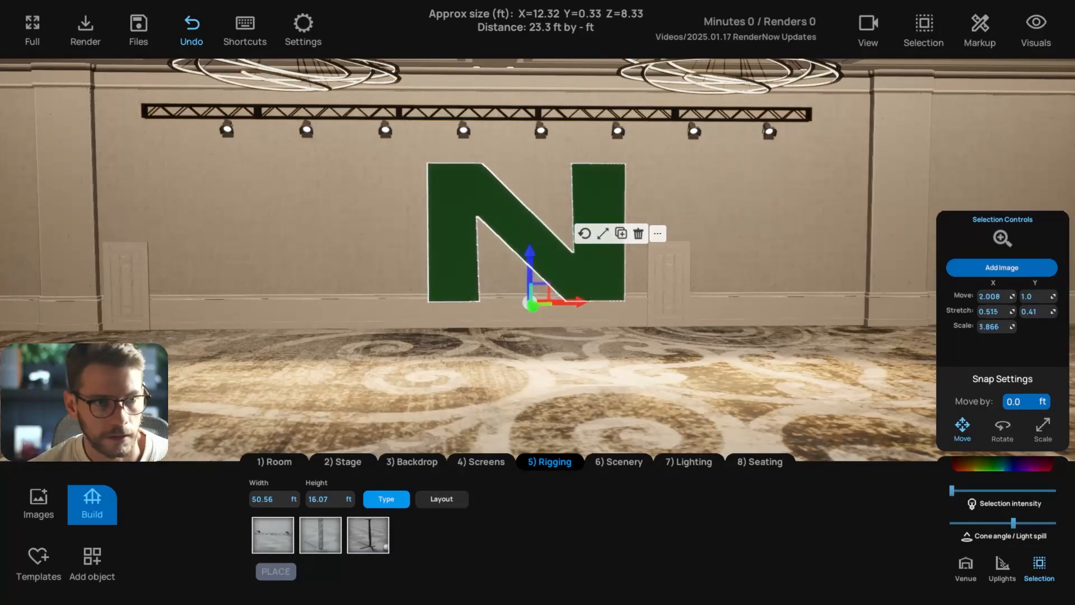
key(r)
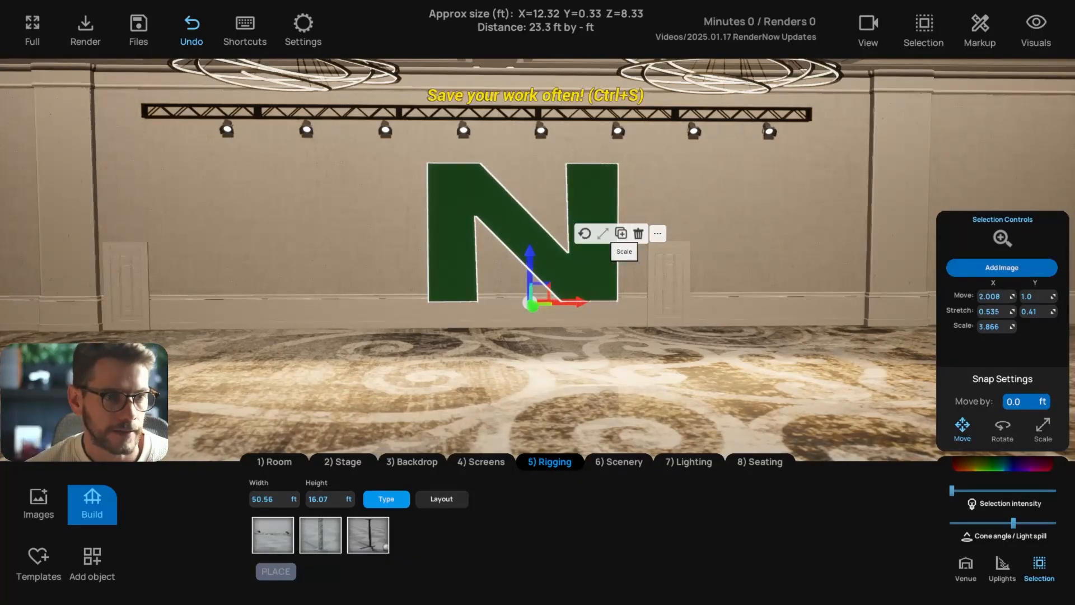
Scale the letter N down to about 6 ft wide and 6.07 ft high
drag(582, 302, 548, 303)
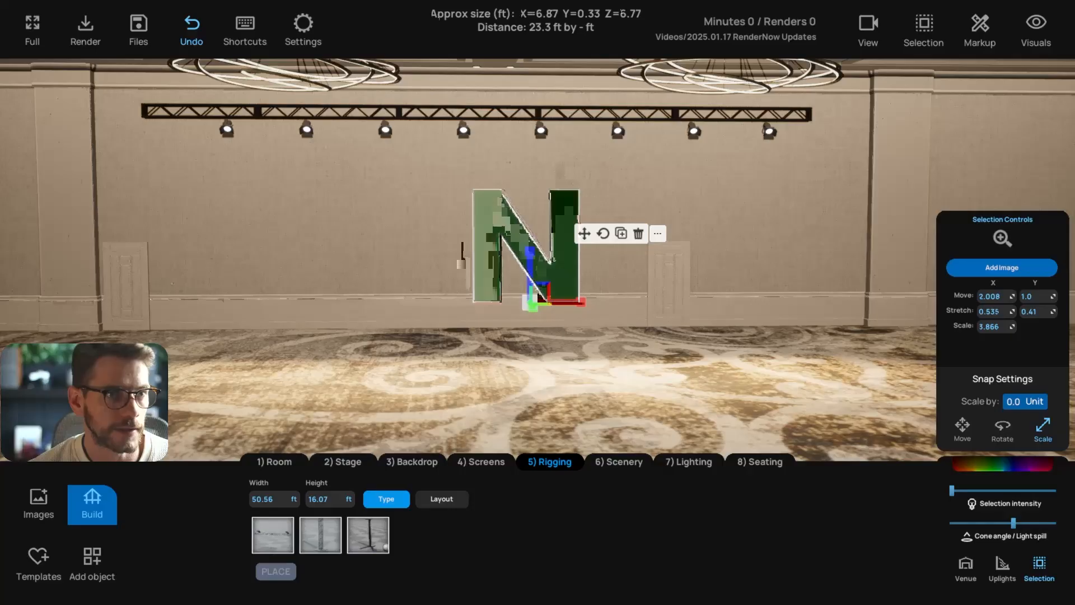
drag(548, 303, 541, 303)
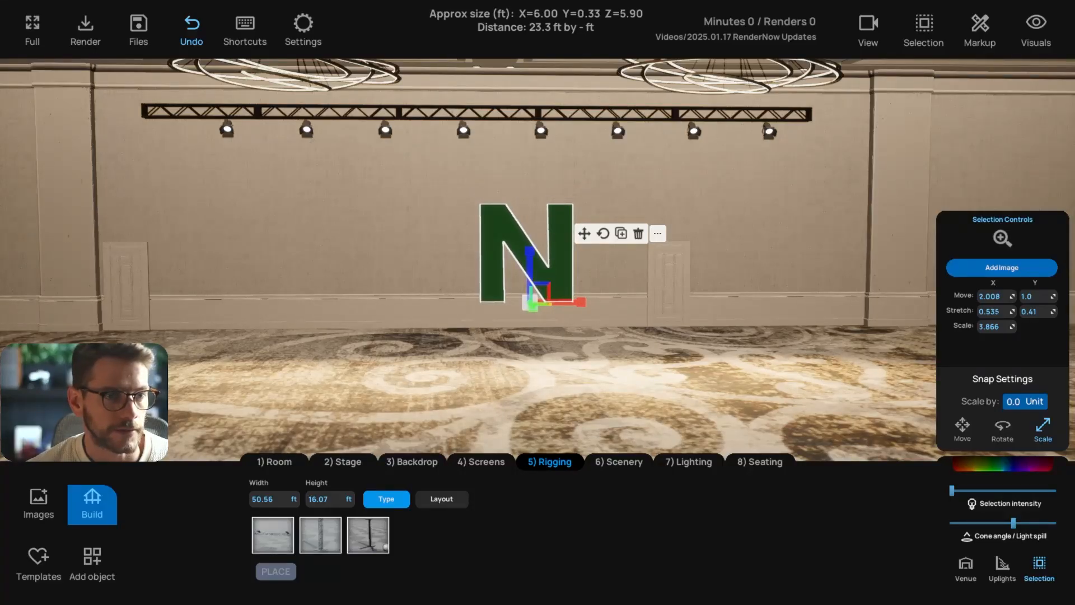
drag(530, 253, 530, 246)
click(584, 233)
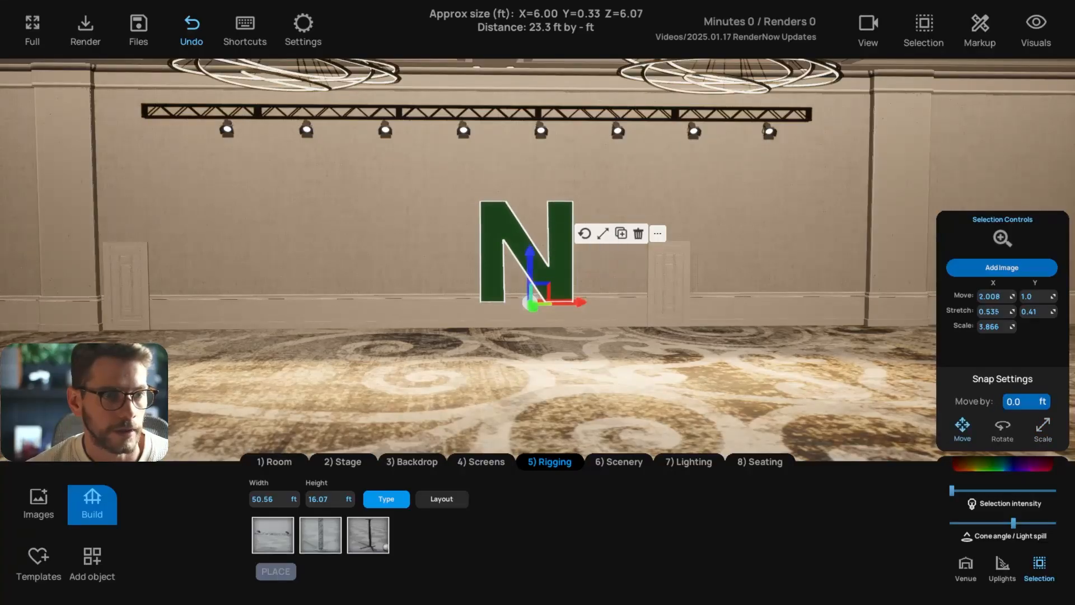
Shift the N aside and duplicate it, cropping the copy to the letter E with X move 2.574 and X stretch 0.425
drag(560, 302, 460, 303)
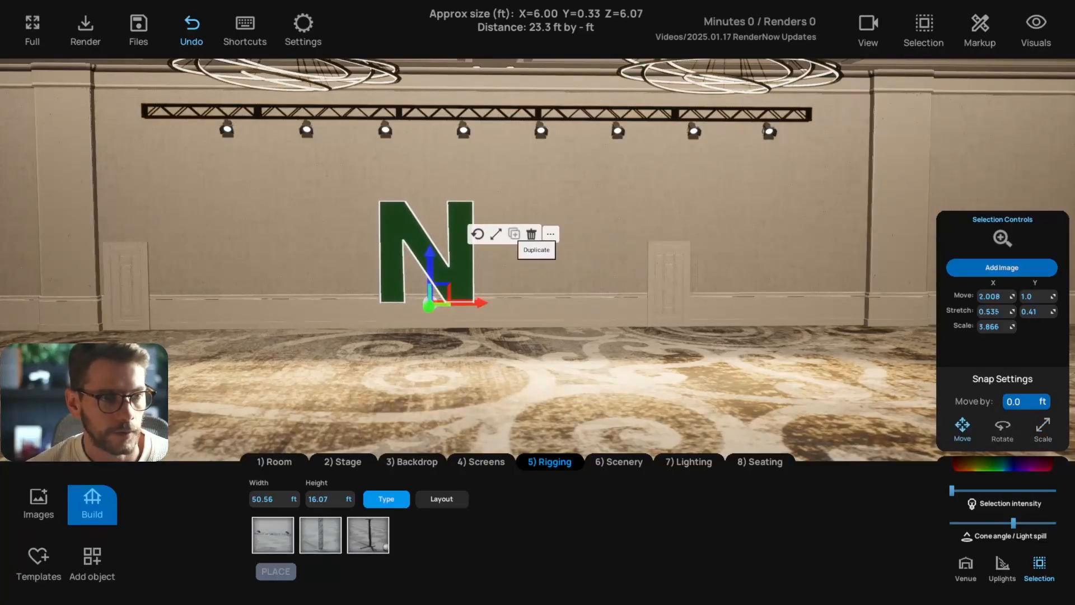
click(516, 234)
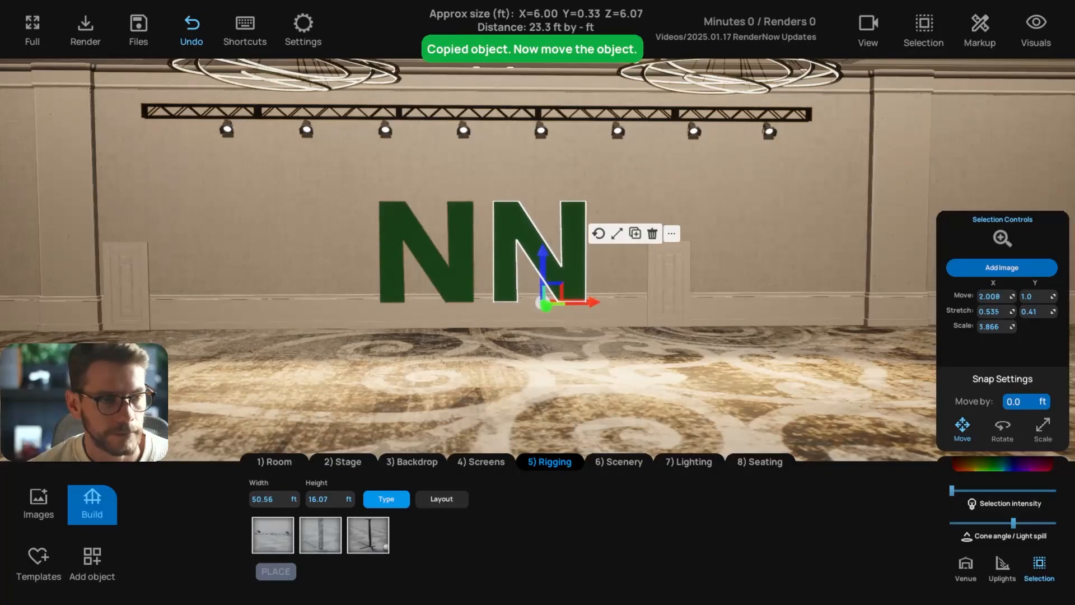
key(e)
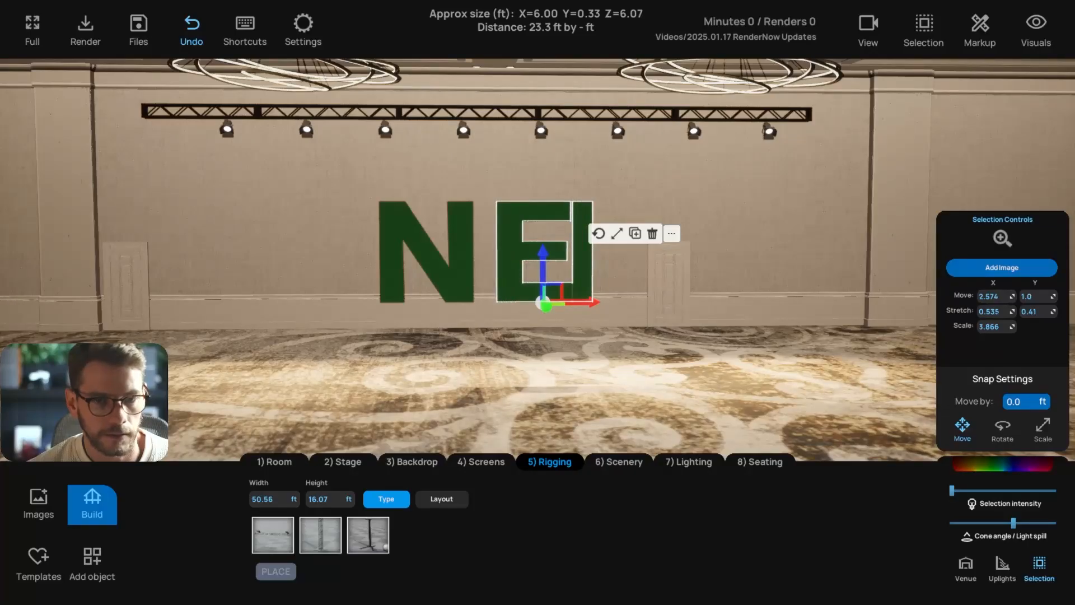
drag(996, 311, 989, 311)
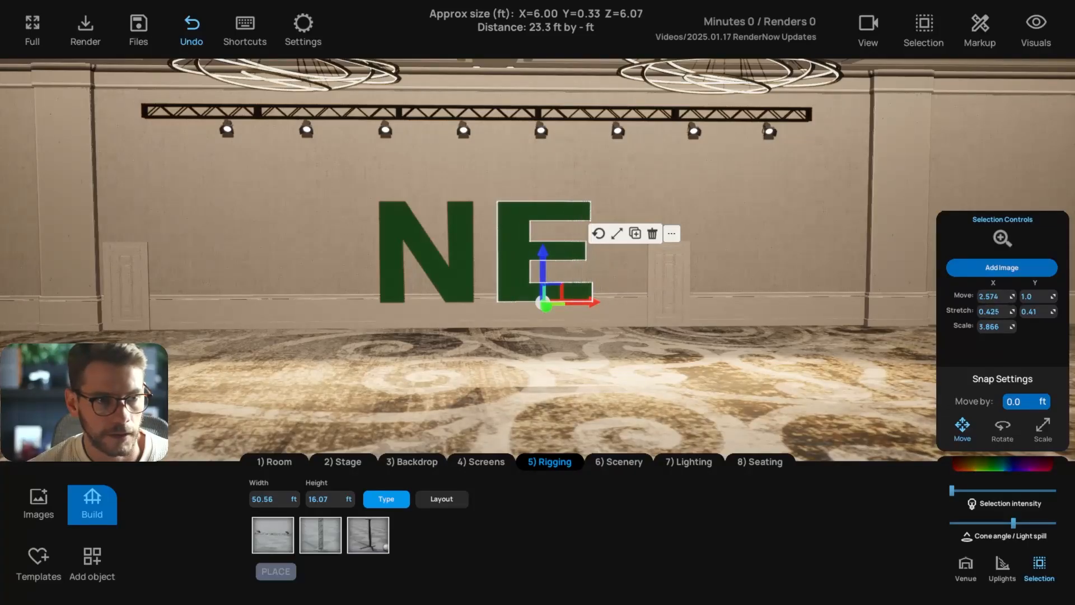
Narrow the letter E to about 4.84 ft wide and bring the N close beside it
click(617, 234)
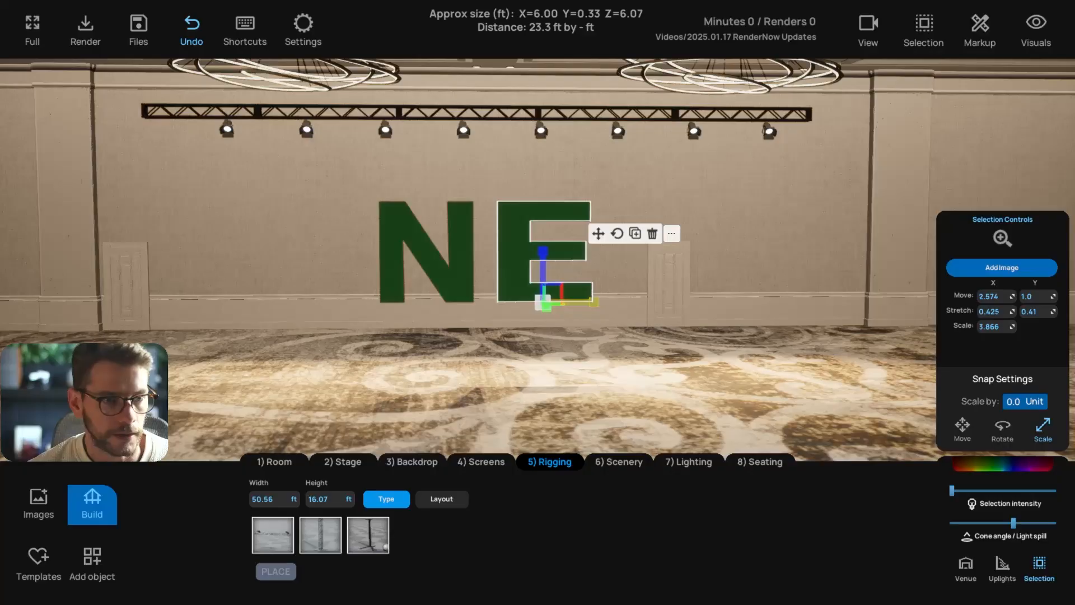
mouse_move(593, 302)
mouse_down()
mouse_move(578, 302)
mouse_move(601, 302)
mouse_up()
click(598, 234)
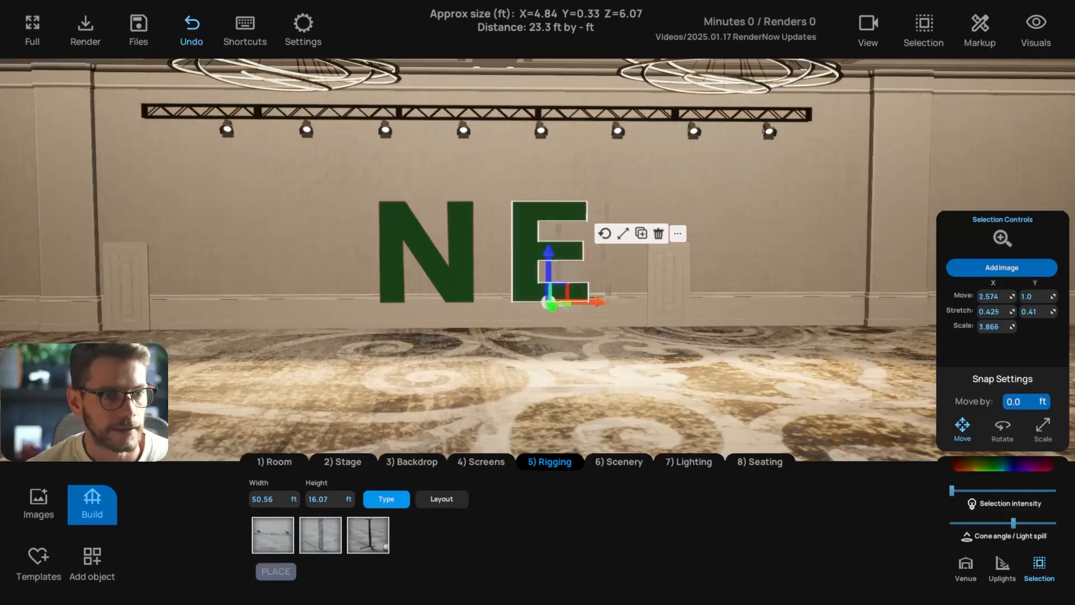
click(426, 252)
drag(480, 302, 512, 302)
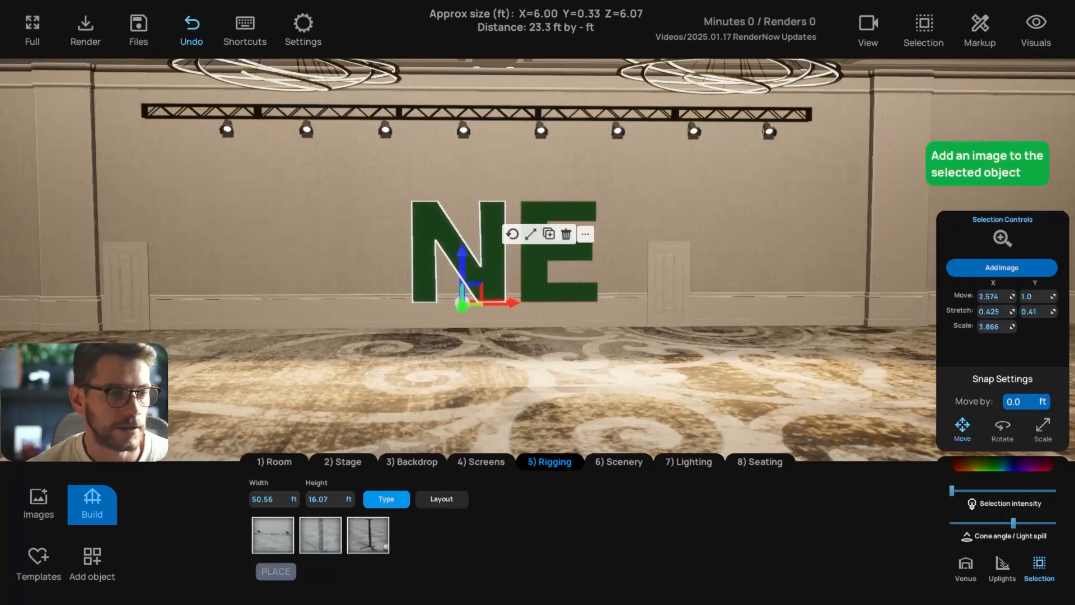
scroll(579, 303, up, 2)
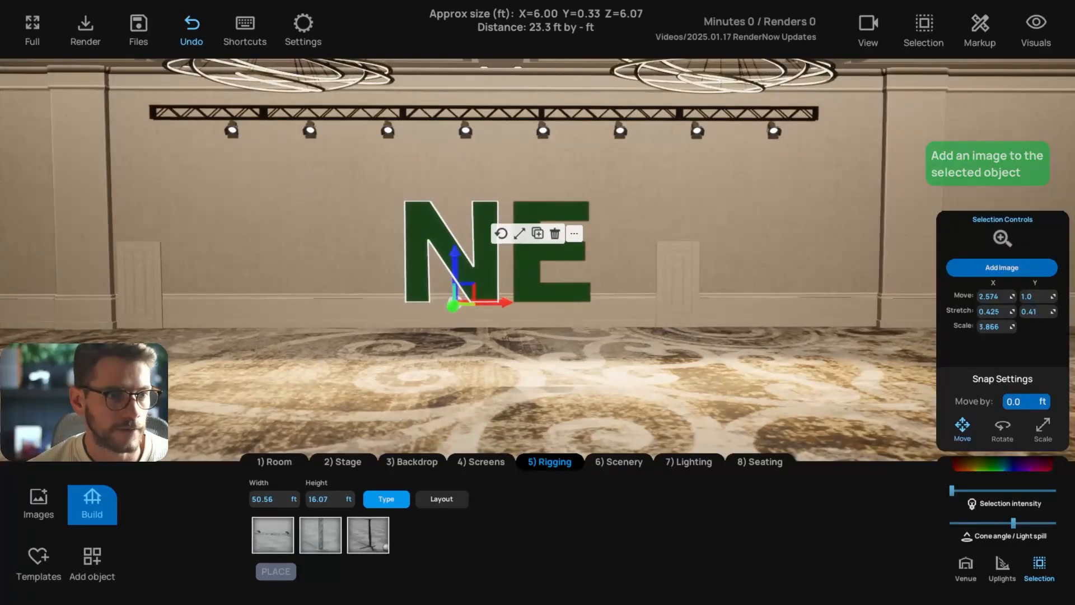
middle_drag(538, 303, 555, 302)
drag(505, 302, 508, 302)
Select both letters and reposition them together in front of the back wall
shift+click(528, 258)
drag(588, 302, 603, 303)
middle_drag(537, 314, 588, 318)
drag(583, 304, 507, 290)
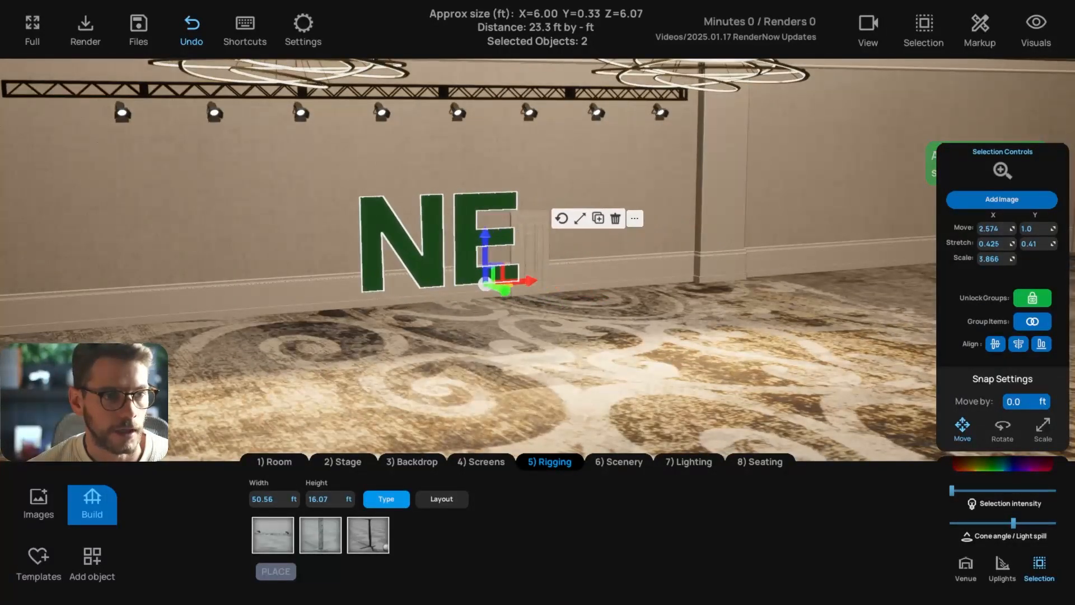
Try the N and E at full selection intensity with less light spill, return the intensity to minimum and deselect them
middle_drag(538, 313, 499, 311)
drag(952, 490, 1055, 490)
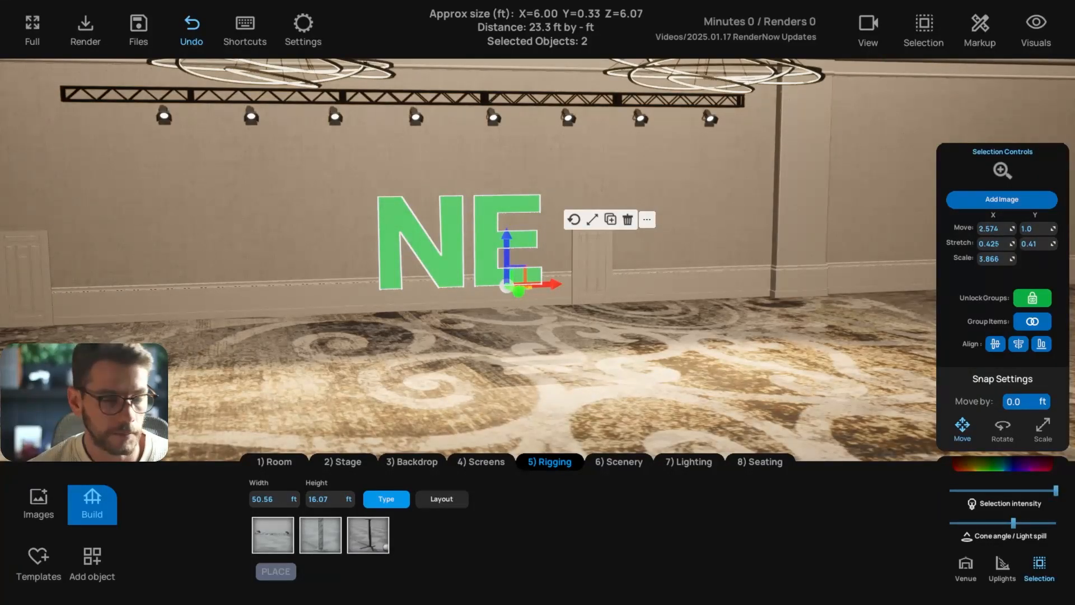
drag(1011, 523, 969, 523)
drag(1056, 491, 950, 523)
right_drag(728, 314, 636, 313)
click(621, 314)
Add a 37.94 ft wide row of eight hanging spotlights at 15 ft height and rotate them to face the NE letters
scroll(538, 303, down, 5)
click(689, 462)
click(275, 537)
right_drag(482, 314, 551, 325)
click(700, 106)
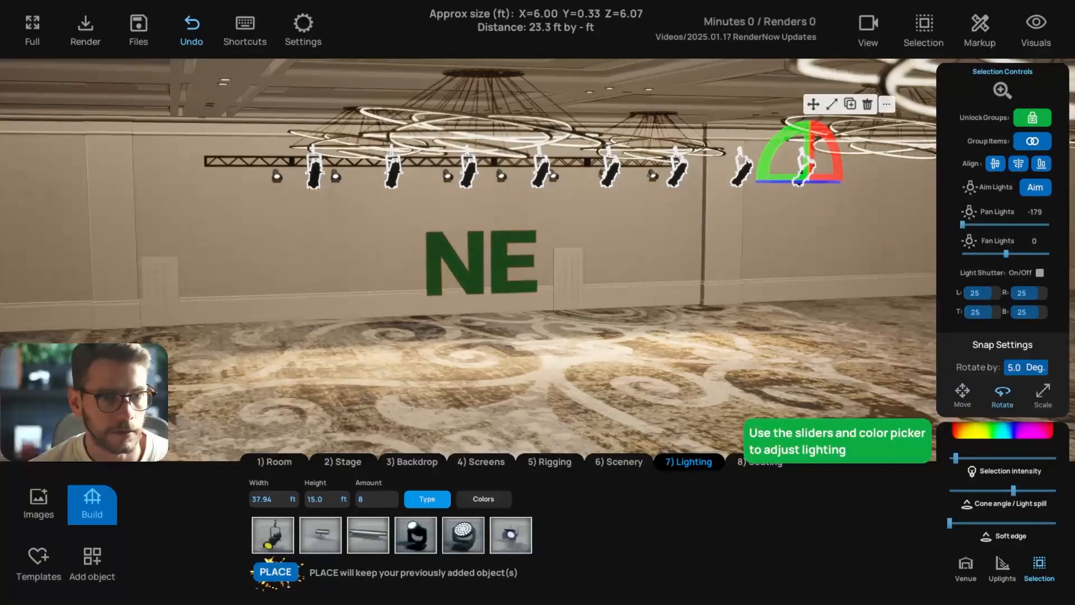
click(513, 280)
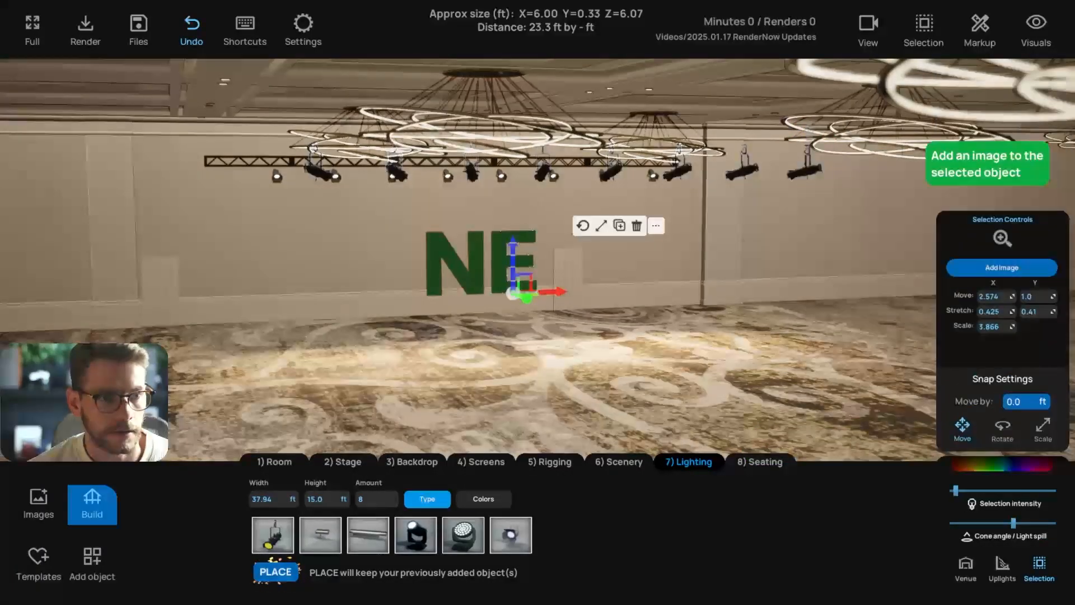
Set the eight front spotlights to white with a colour value of 1.0 and turn their intensity down to near minimum
click(612, 171)
drag(956, 458, 984, 459)
click(986, 432)
click(985, 379)
drag(986, 378, 986, 356)
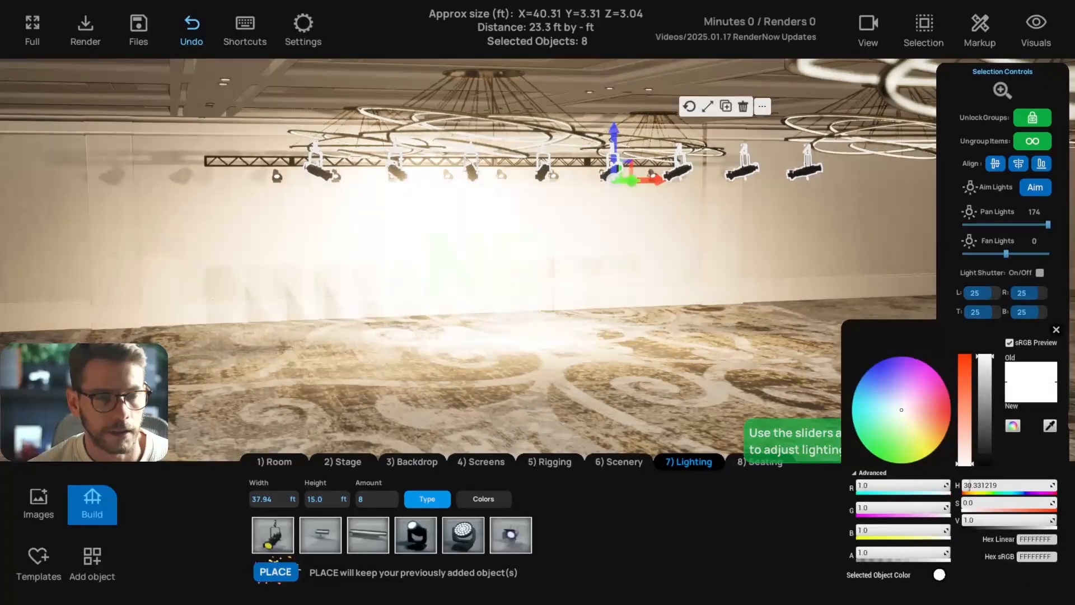
click(1057, 330)
drag(985, 458, 951, 458)
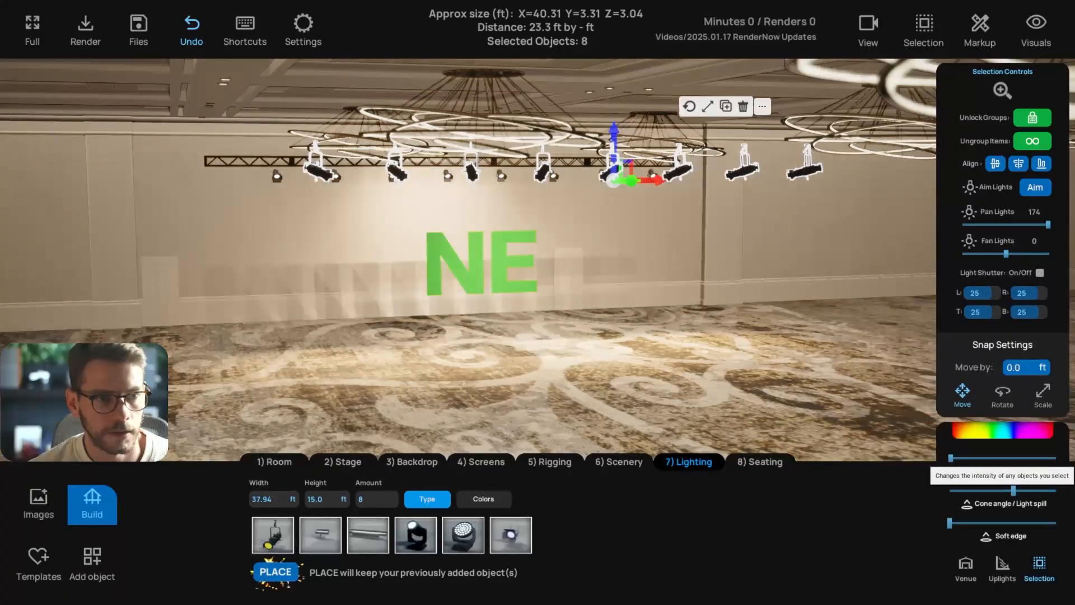
Aim the eight front spotlights at the NE letters, narrow their cone angle and deselect them
click(1035, 188)
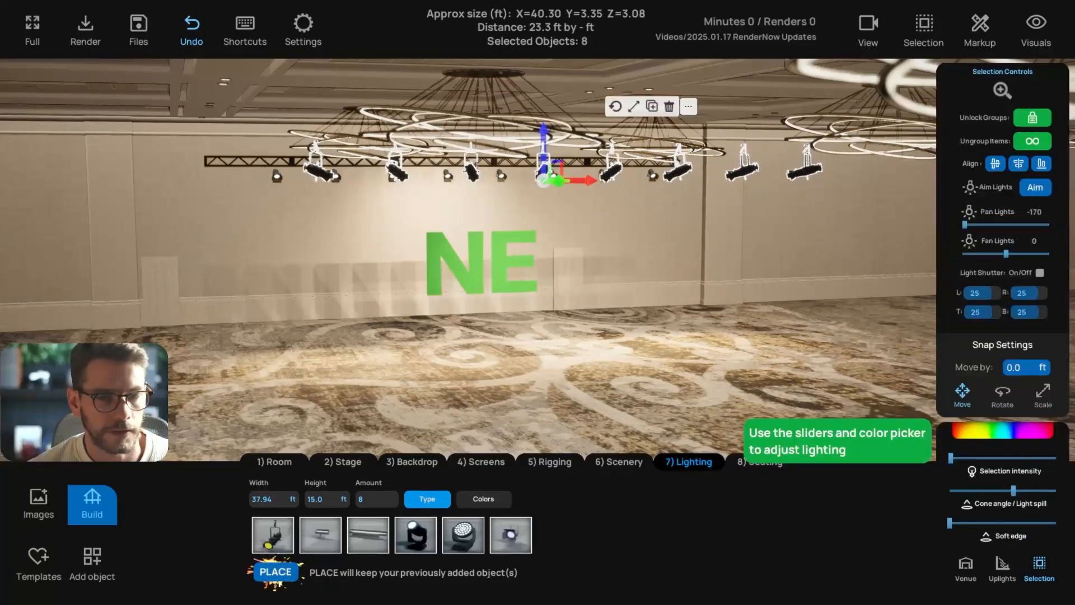
drag(1014, 491, 978, 490)
right_drag(672, 269, 549, 269)
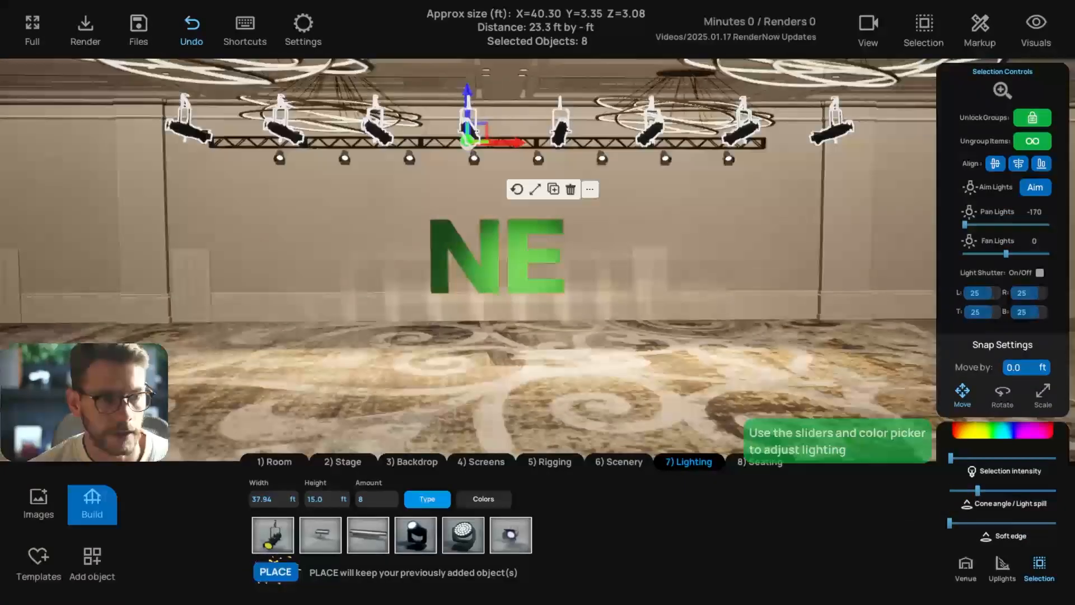
key(Escape)
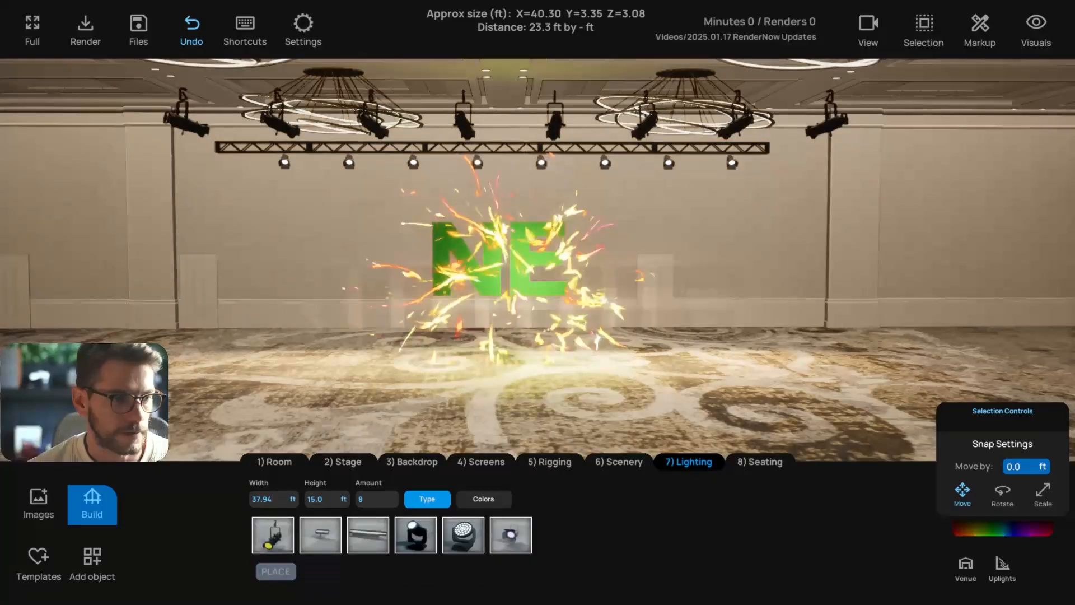
Add a 32 ft wide, 12 ft deep and 2 ft high stage, and lower the NE letters onto its centre
click(342, 462)
click(272, 535)
right_drag(459, 257, 470, 258)
click(468, 257)
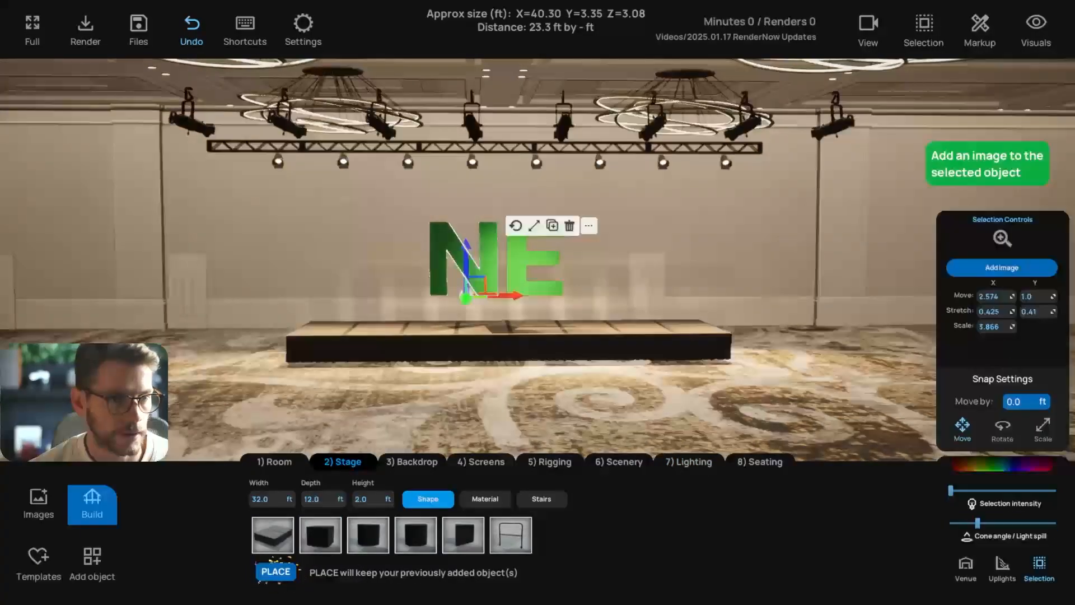
shift+click(520, 258)
drag(534, 249, 533, 278)
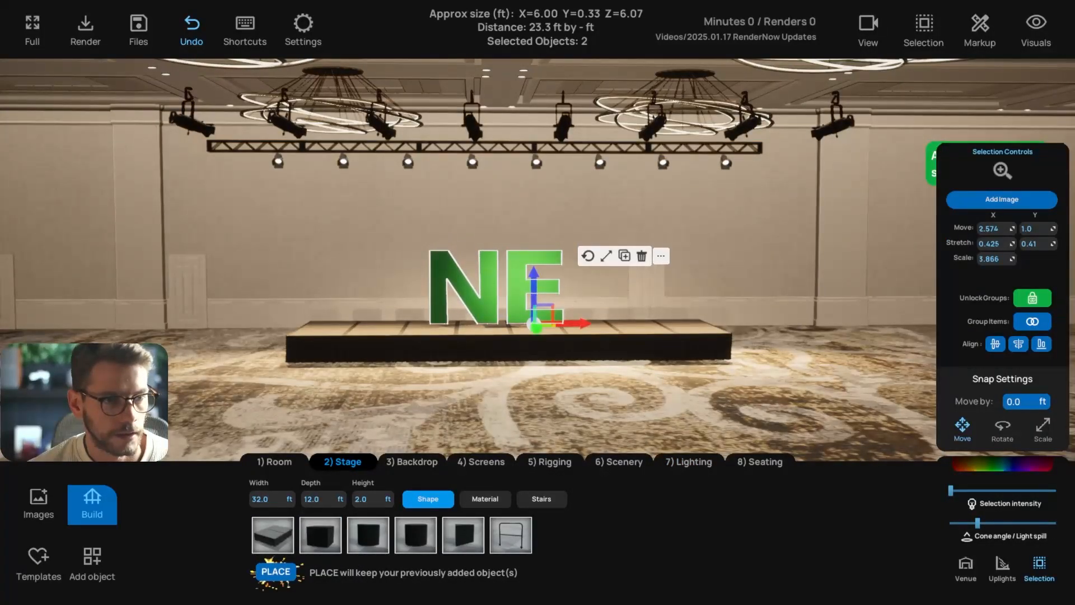
drag(583, 323, 597, 323)
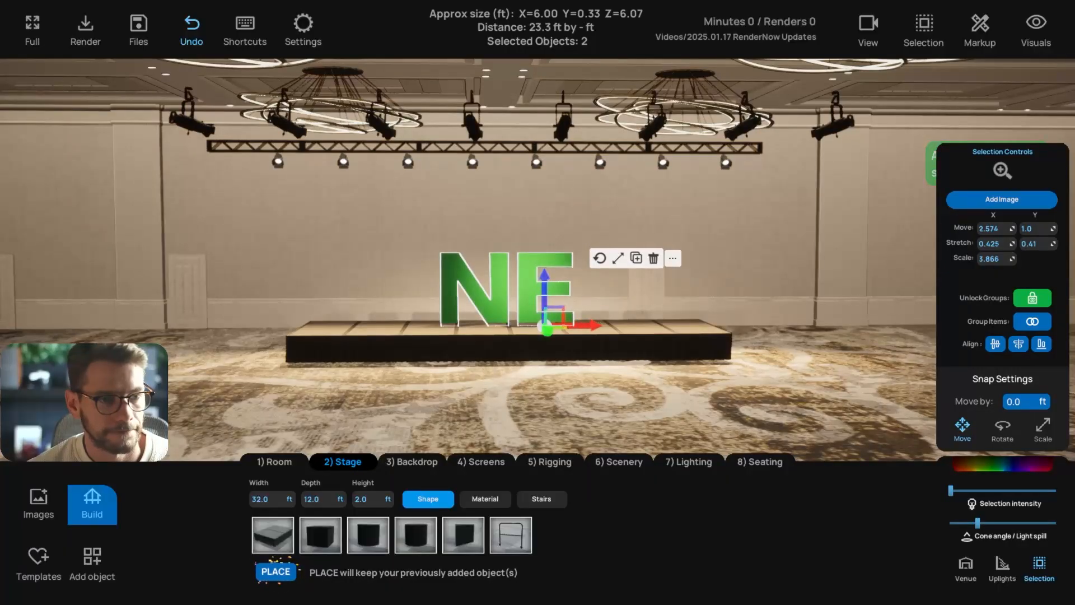
Try a row of railings along the rear edge of the stage, then delete it
click(511, 535)
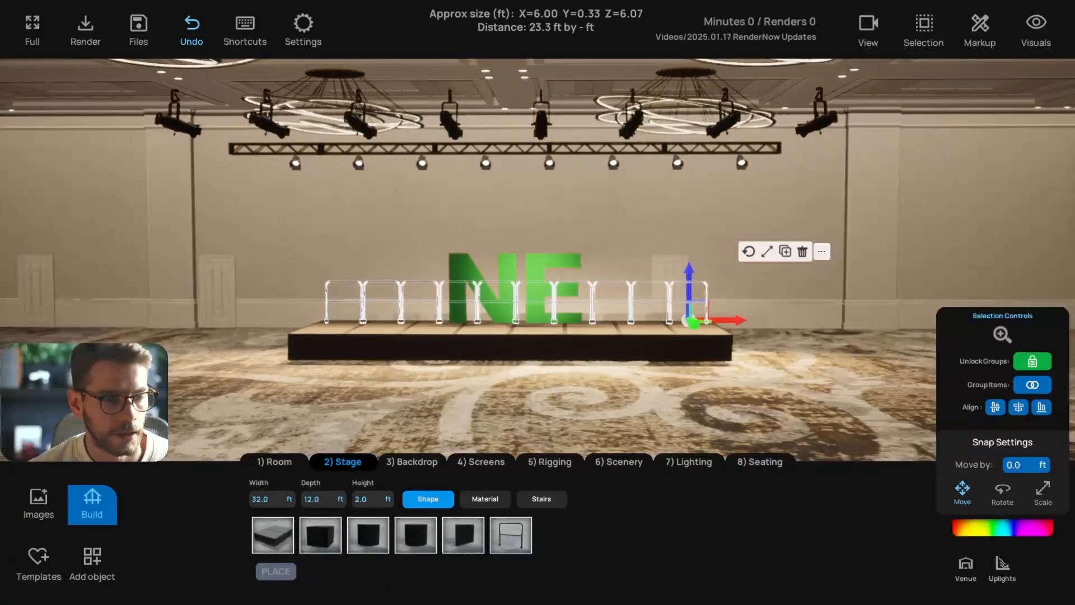
key(w)
key(Escape)
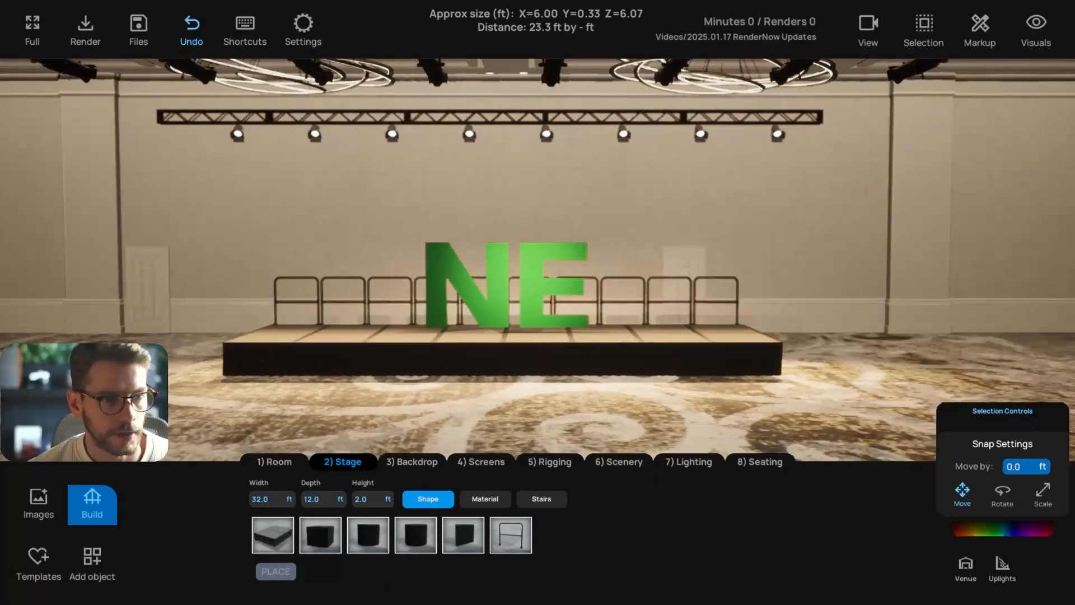
click(623, 303)
click(734, 255)
key(s)
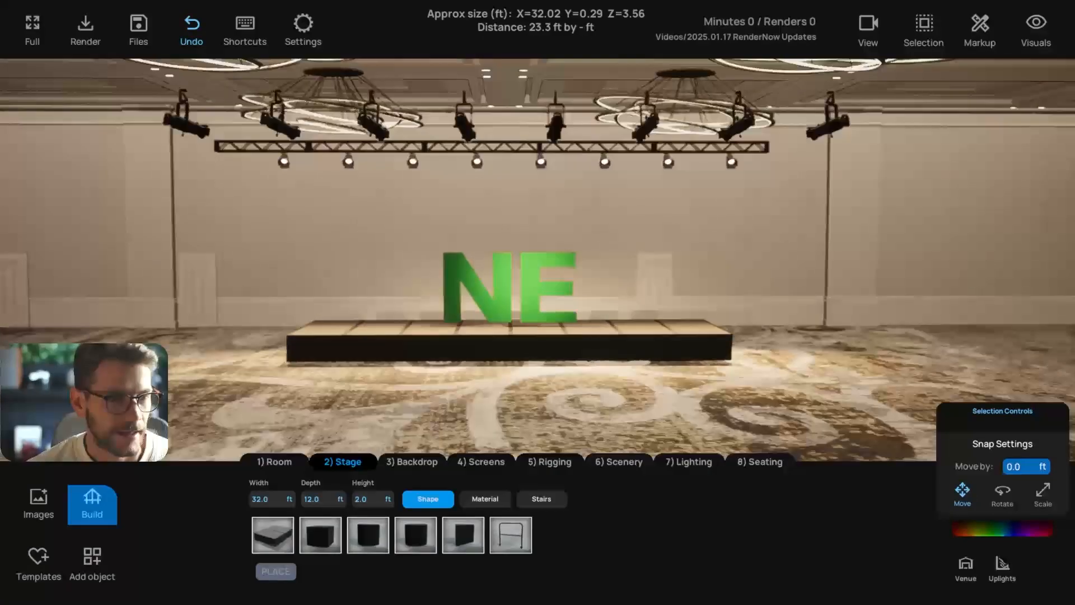
Add a 50.56 ft wide hanging truss at 16.07 ft height using the middle layout, and colour it black
mouse_move(672, 268)
right_down()
mouse_move(723, 269)
mouse_move(674, 270)
right_up()
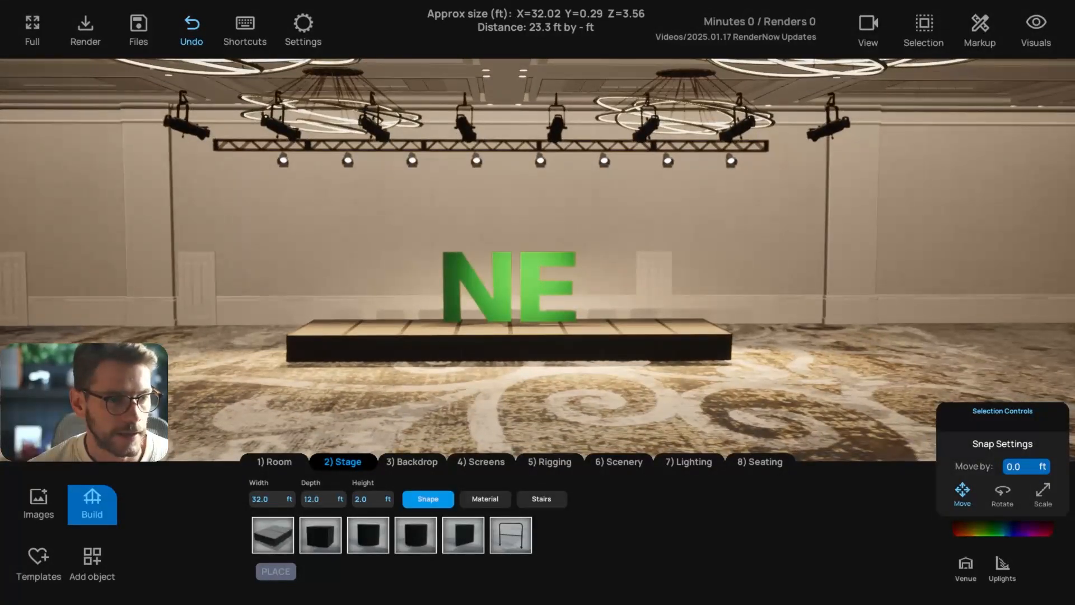
key(5)
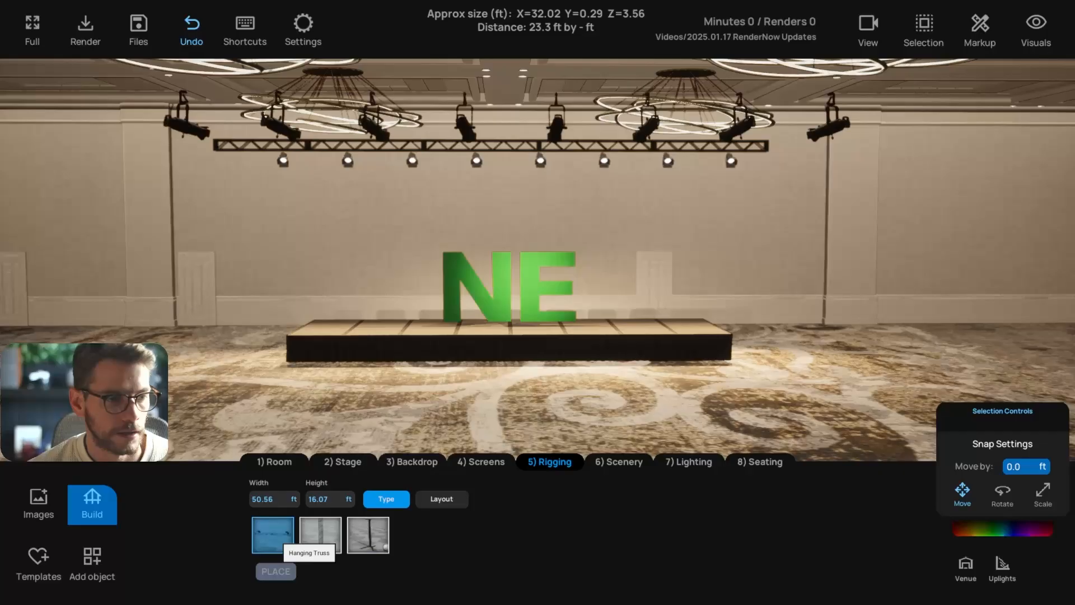
click(273, 535)
click(442, 499)
click(320, 535)
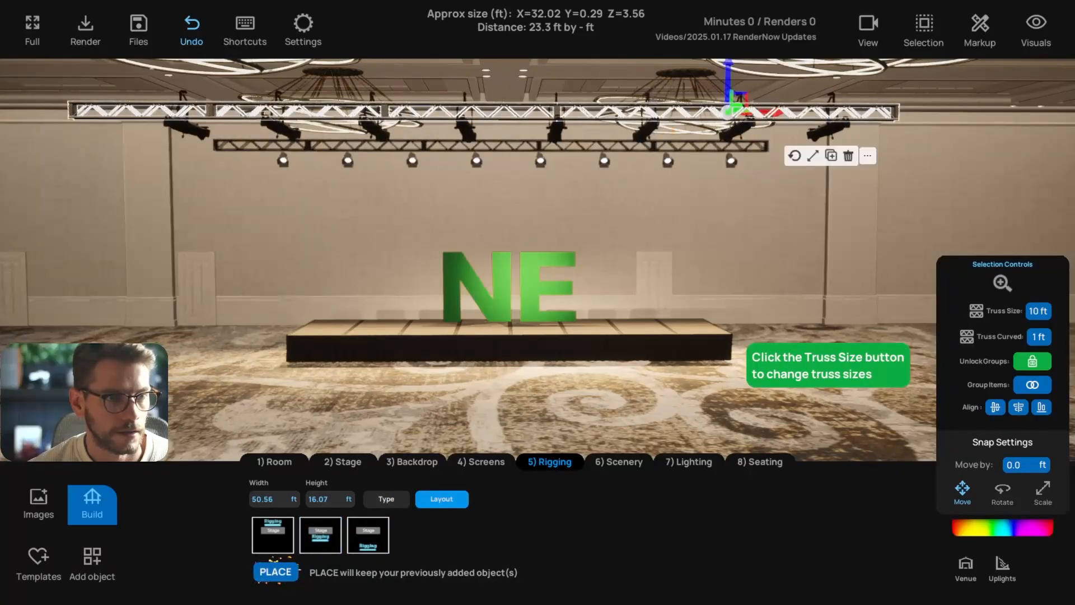
scroll(538, 259, down, 3)
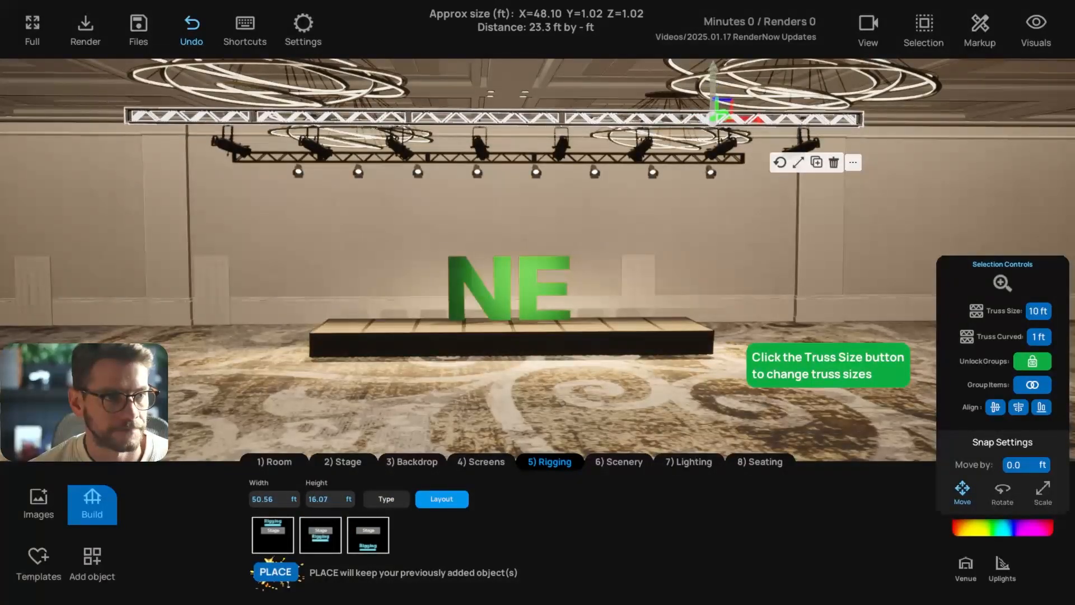
click(1002, 527)
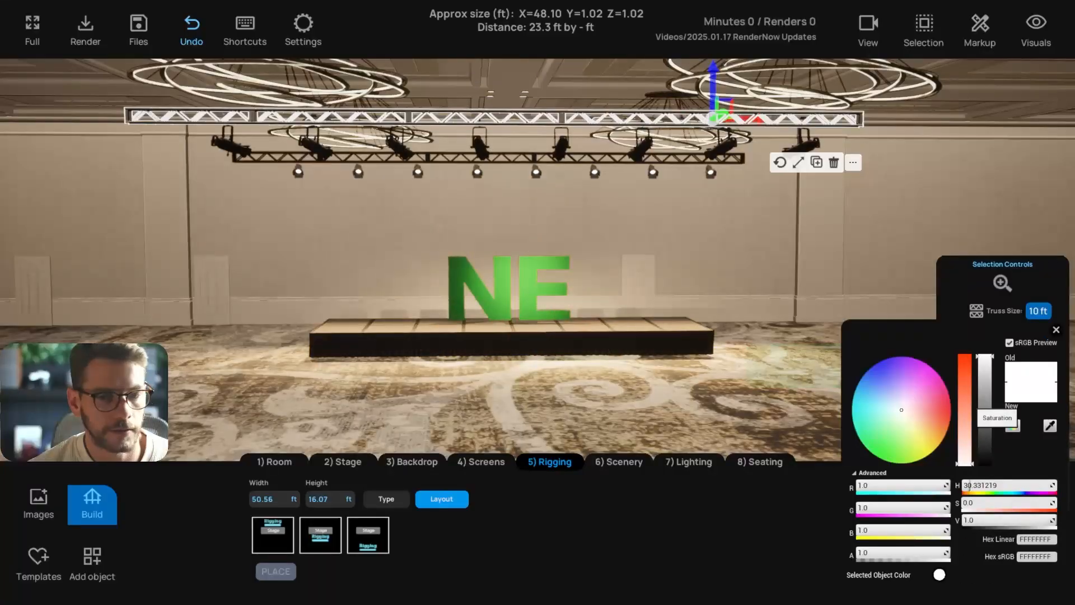
key(Escape)
scroll(538, 260, up, 3)
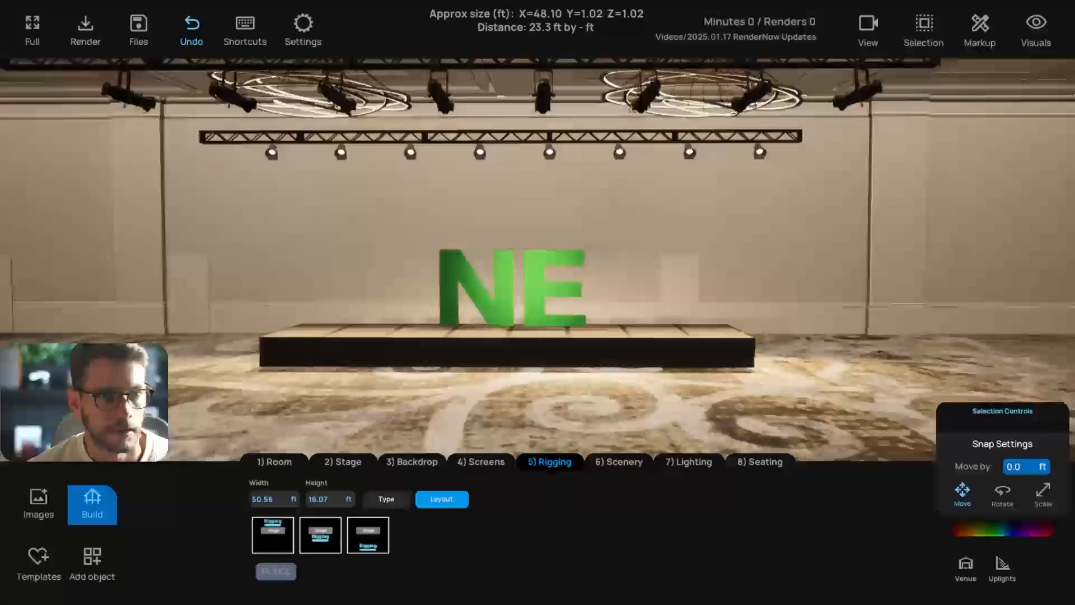
scroll(538, 259, down, 3)
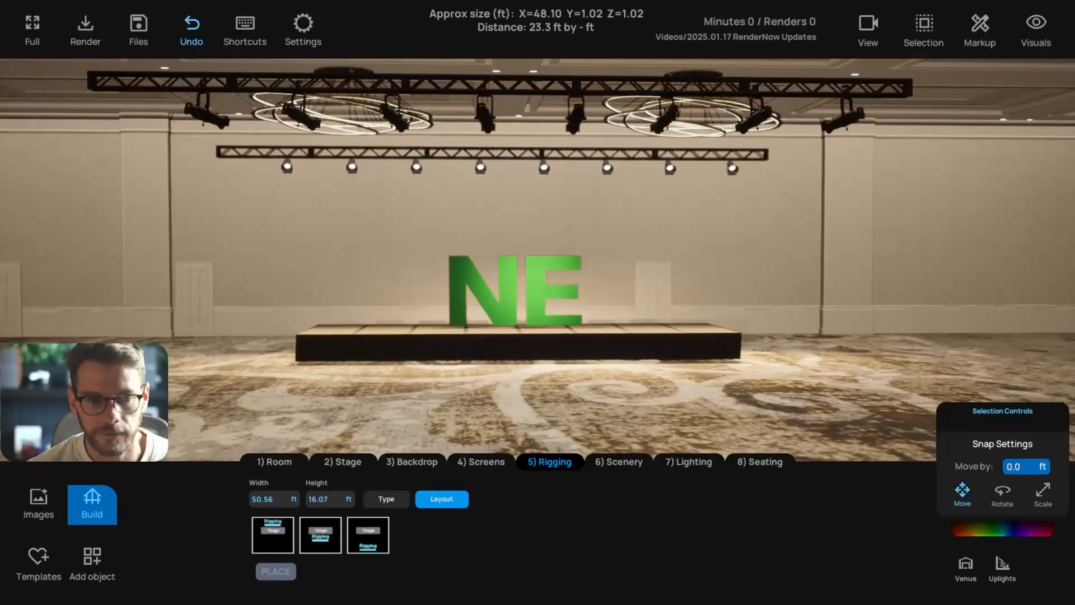
click(493, 289)
shift+click(560, 300)
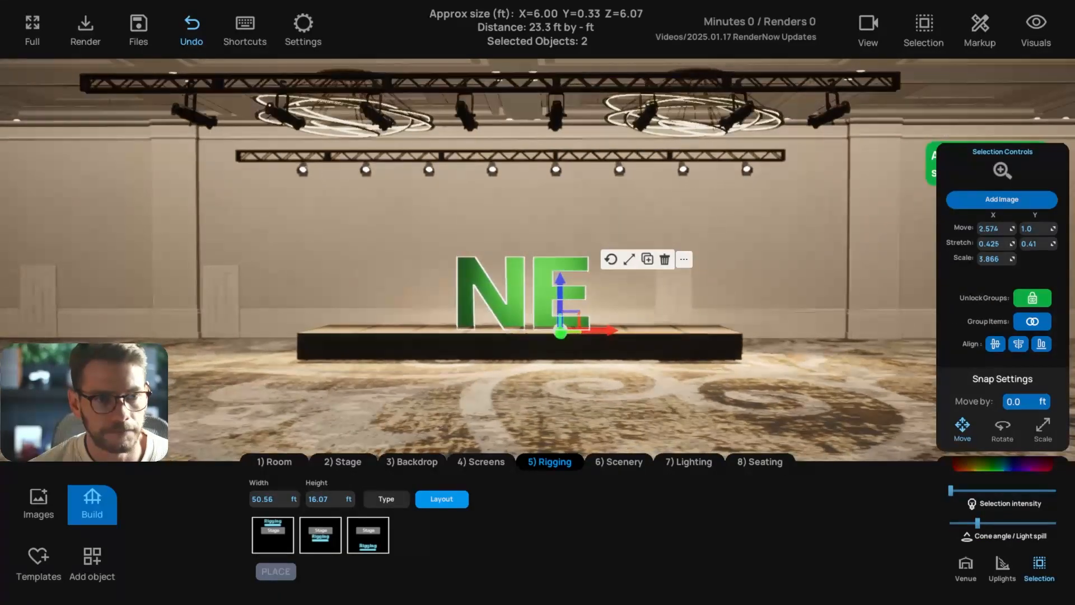
key(Escape)
scroll(537, 259, up, 2)
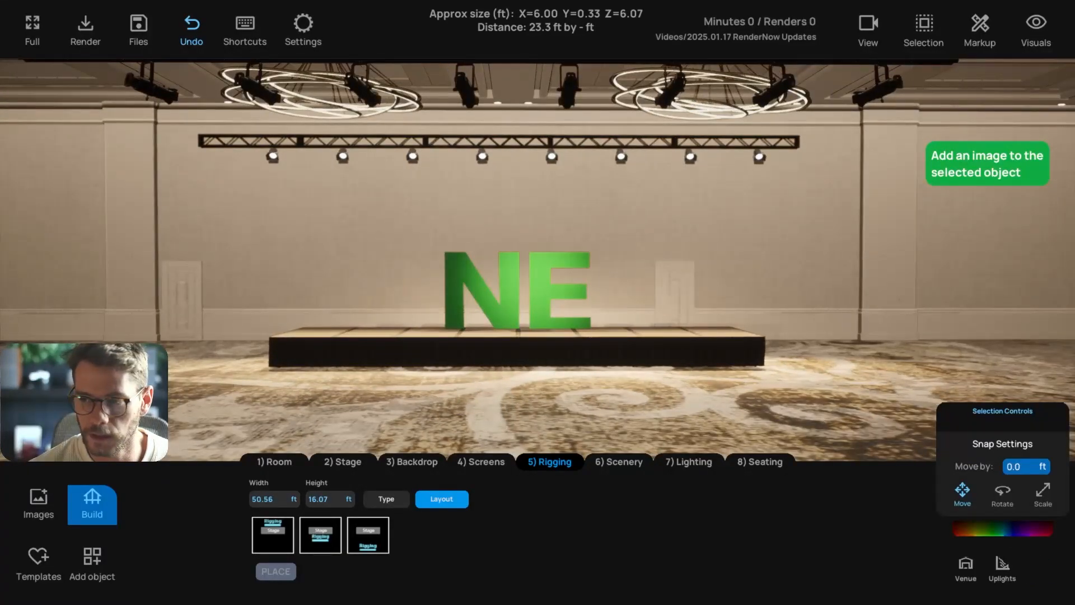
Review the Updates 1.13.2025 list in the Snipping Tool window, return to RenderNow and open the scene's object list
key(alt+Tab)
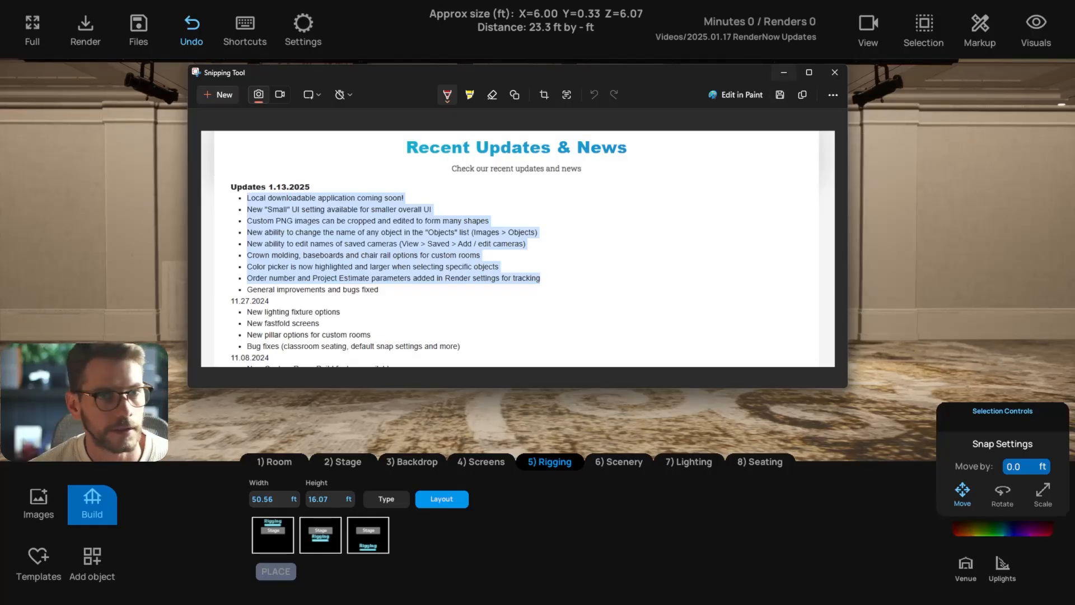
key(alt+Tab)
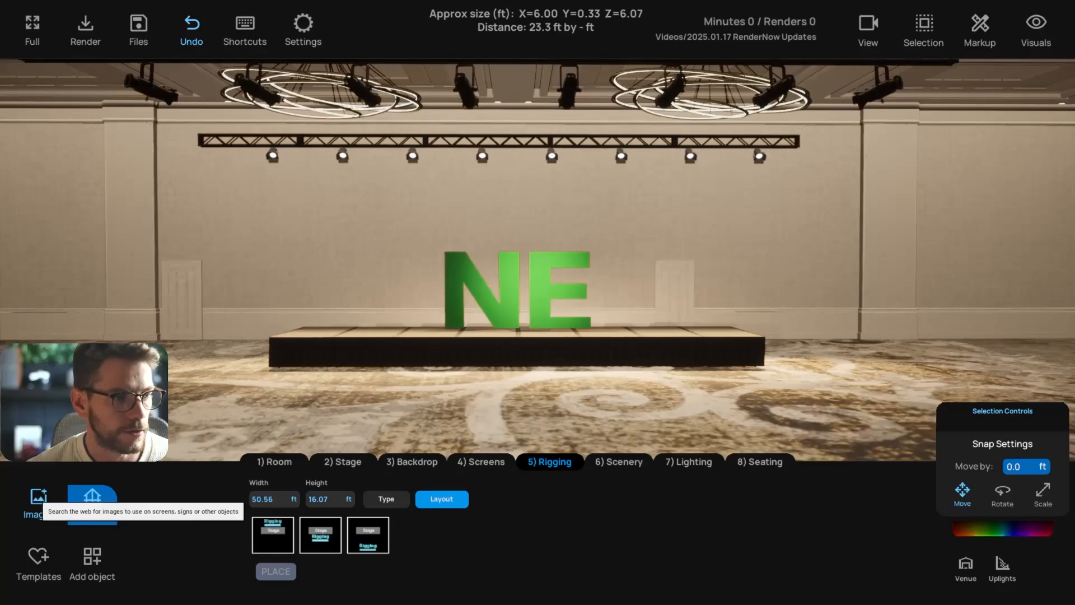
click(39, 498)
click(96, 72)
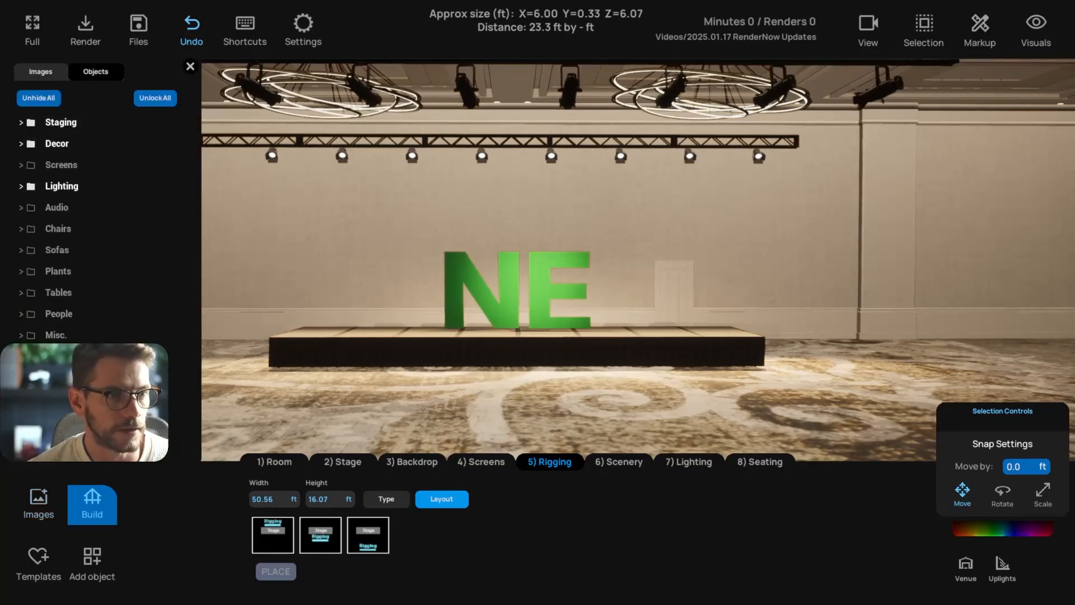
click(924, 25)
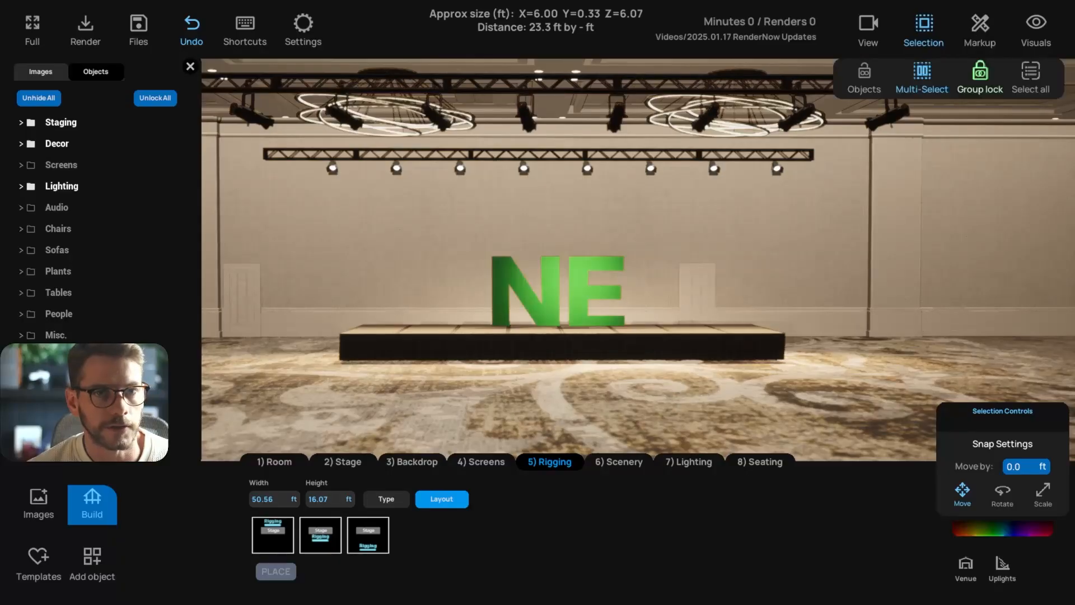
click(922, 70)
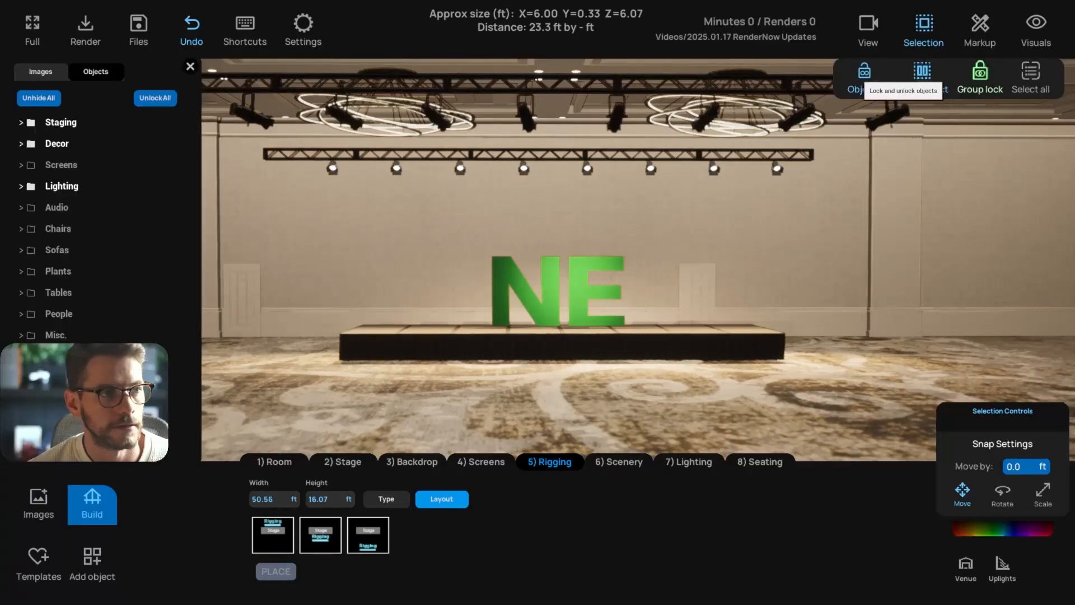
click(925, 25)
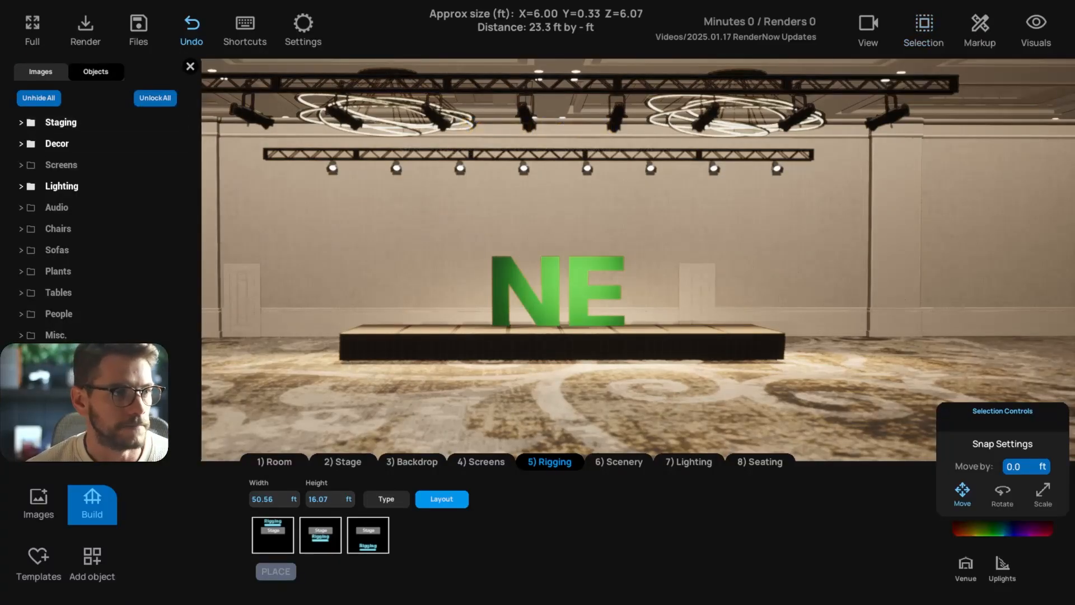
Expand the Staging group in the object list and rename the stage riser as "Stage 32 x 14"
click(537, 154)
click(560, 347)
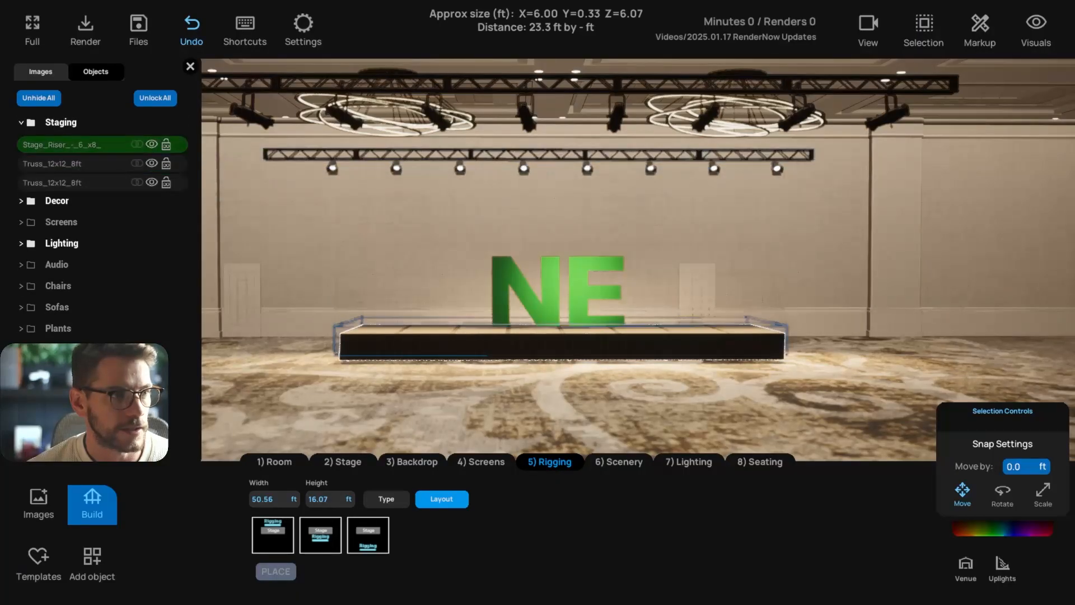
key(Escape)
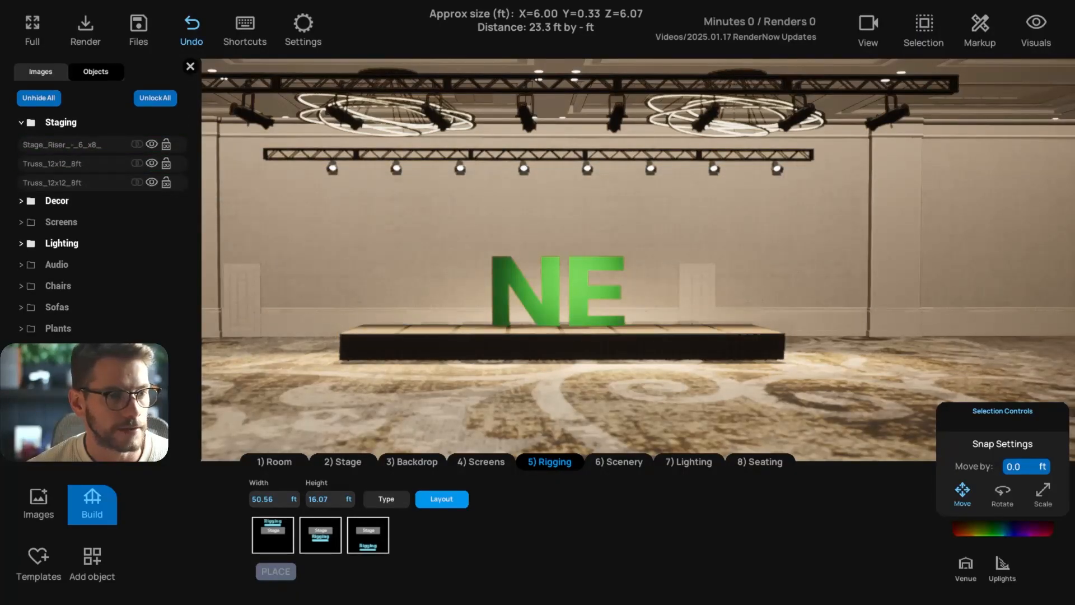
scroll(638, 258, up, 3)
click(61, 144)
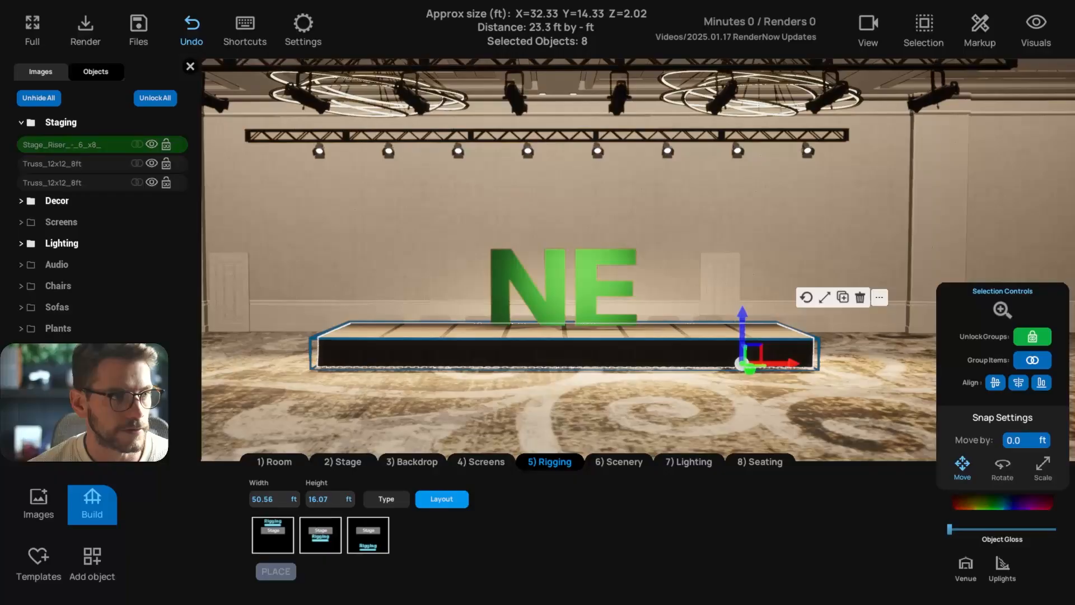
drag(55, 145, 23, 144)
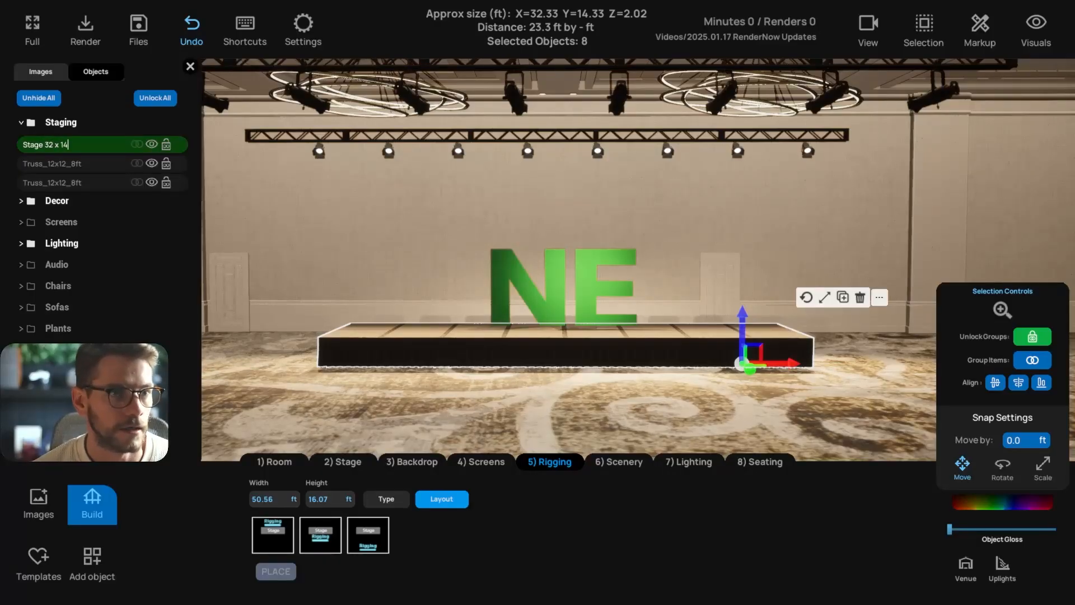
Rename the rear truss in the Staging group as "Truss 48" and deselect it
click(51, 163)
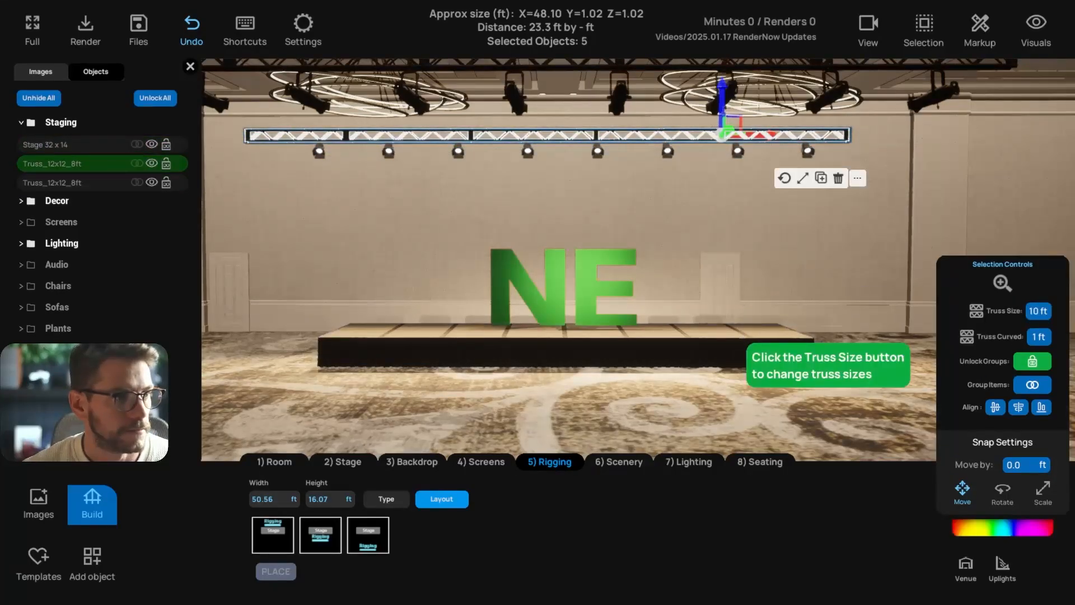
key(ctrl+a)
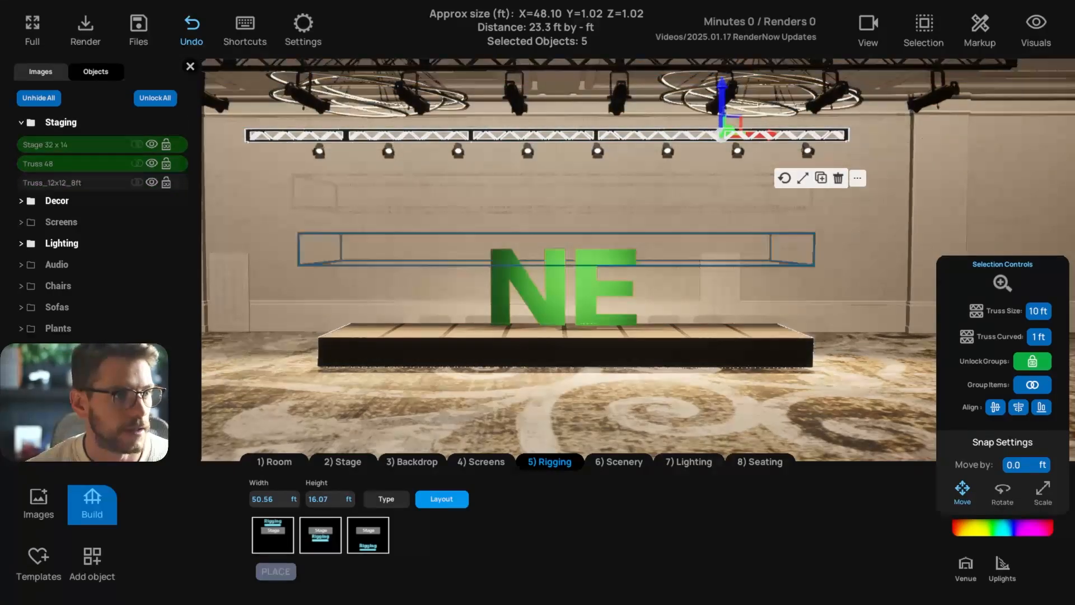
key(Escape)
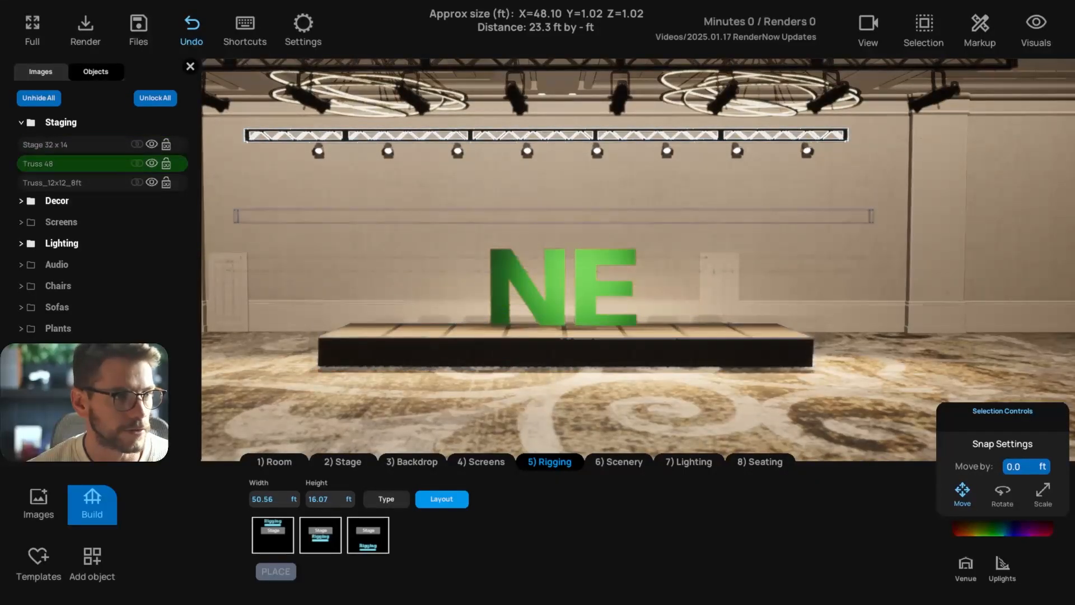
Expand the Lighting group, locate the Back_Light and Leko fixtures in the scene, and close the object list
click(151, 163)
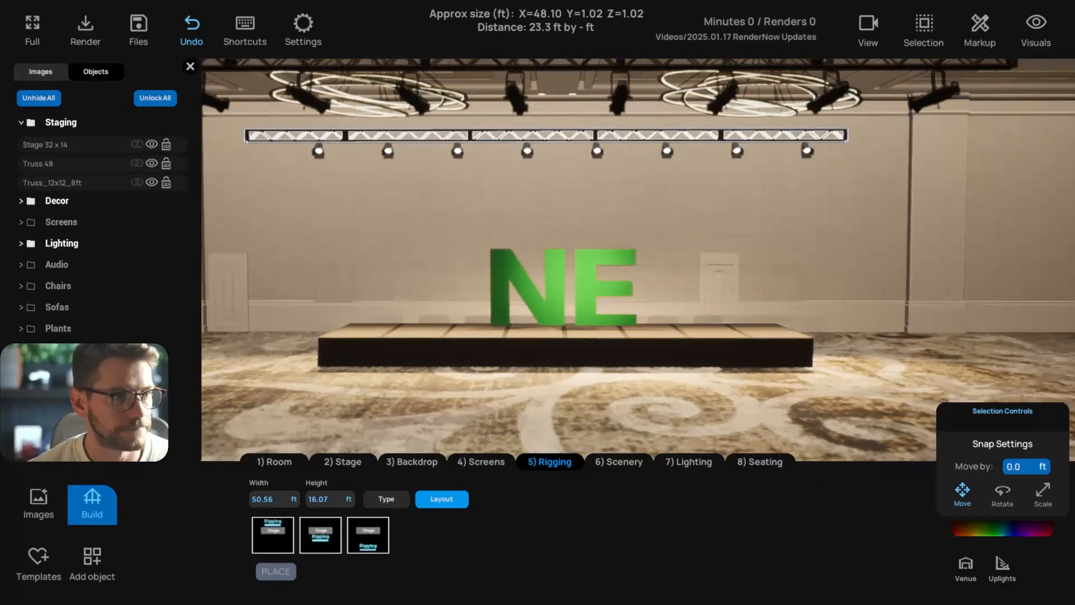
click(56, 243)
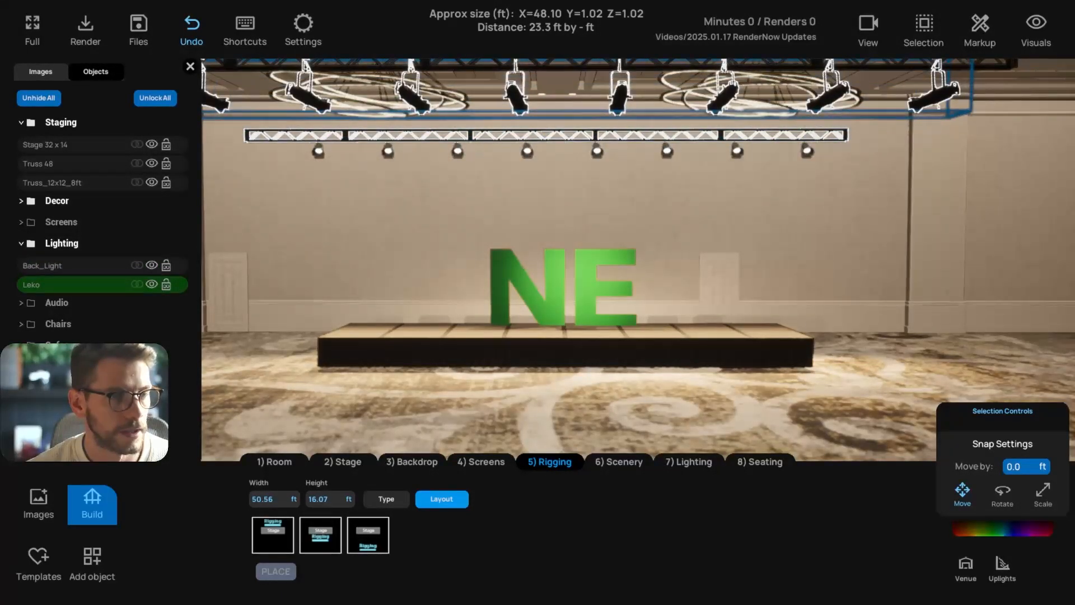
scroll(638, 257, down, 2)
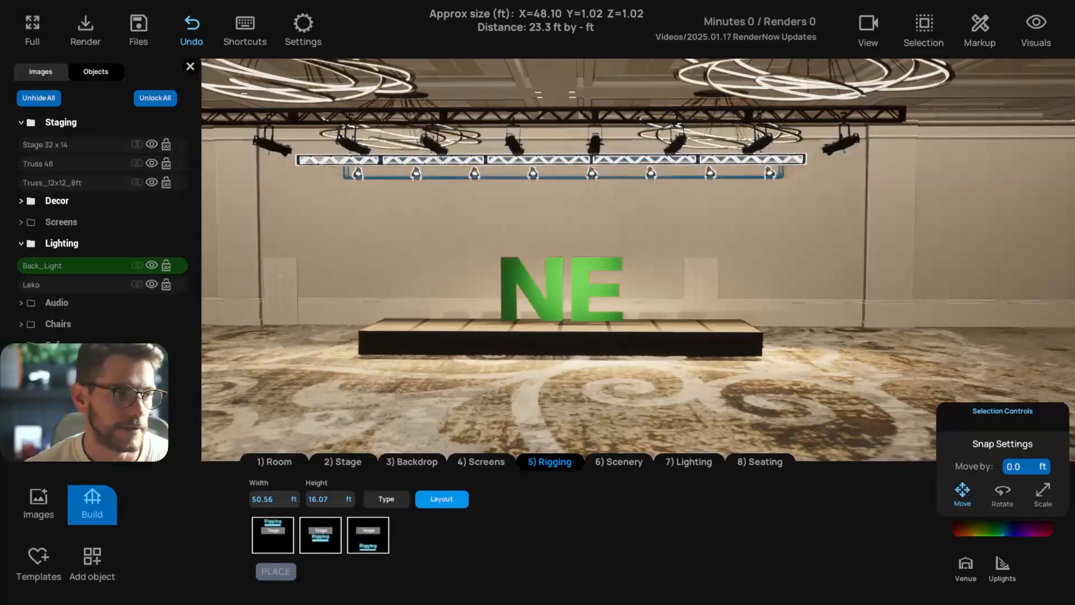
click(190, 66)
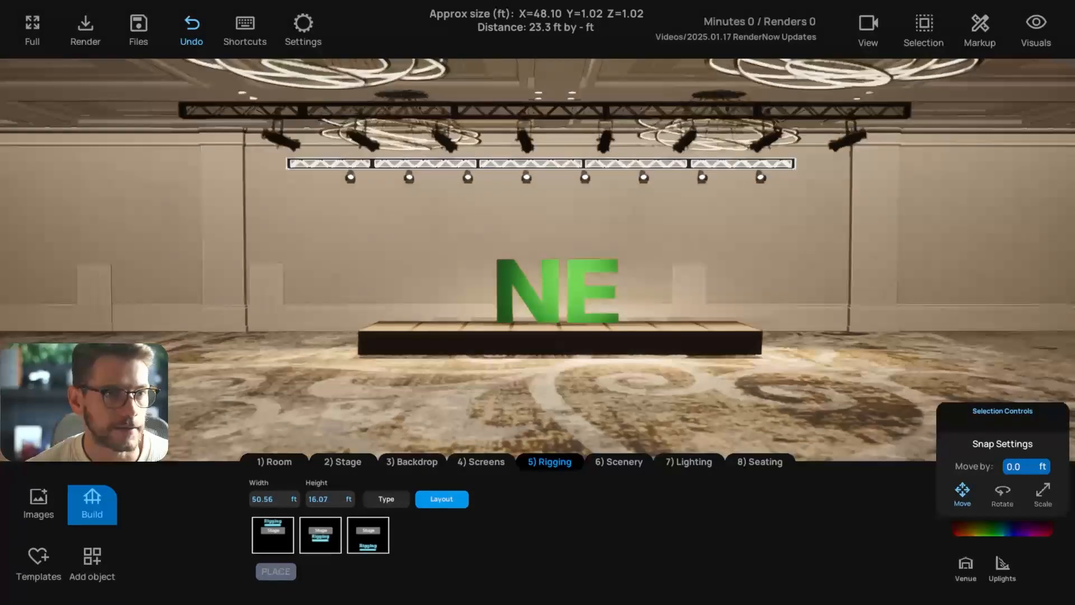
Review the saved-camera item in the Snipping Tool's update list and return to RenderNow
click(372, 163)
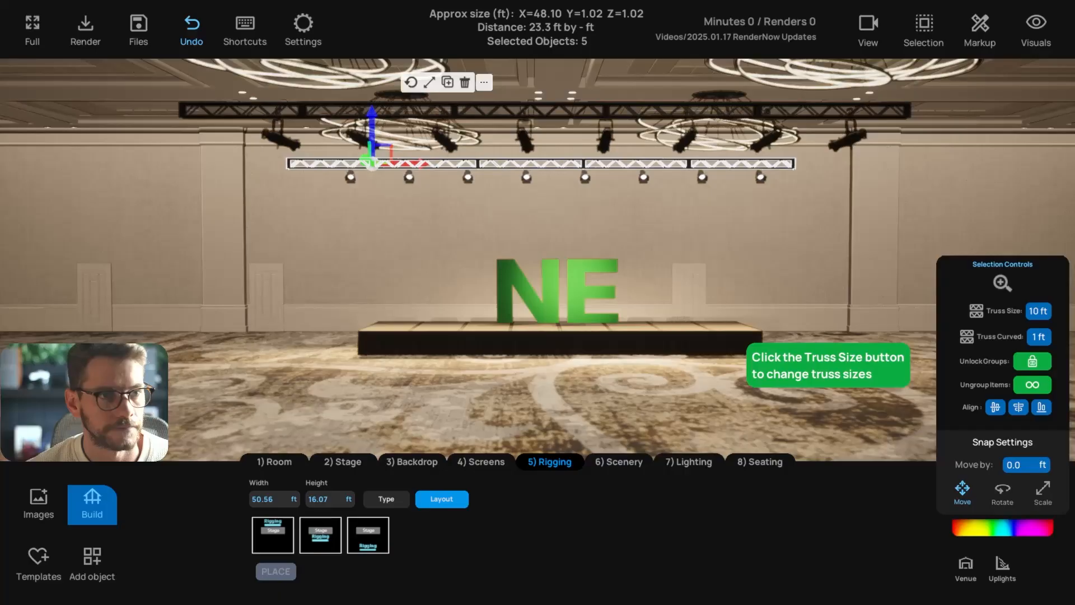
key(Escape)
scroll(538, 257, up, 2)
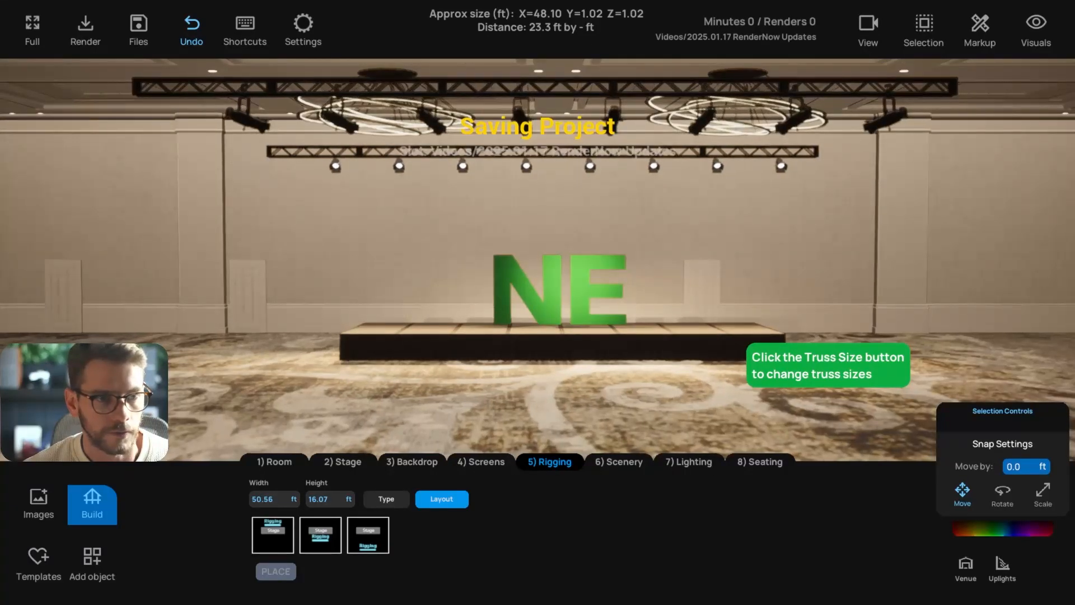
key(alt+Tab)
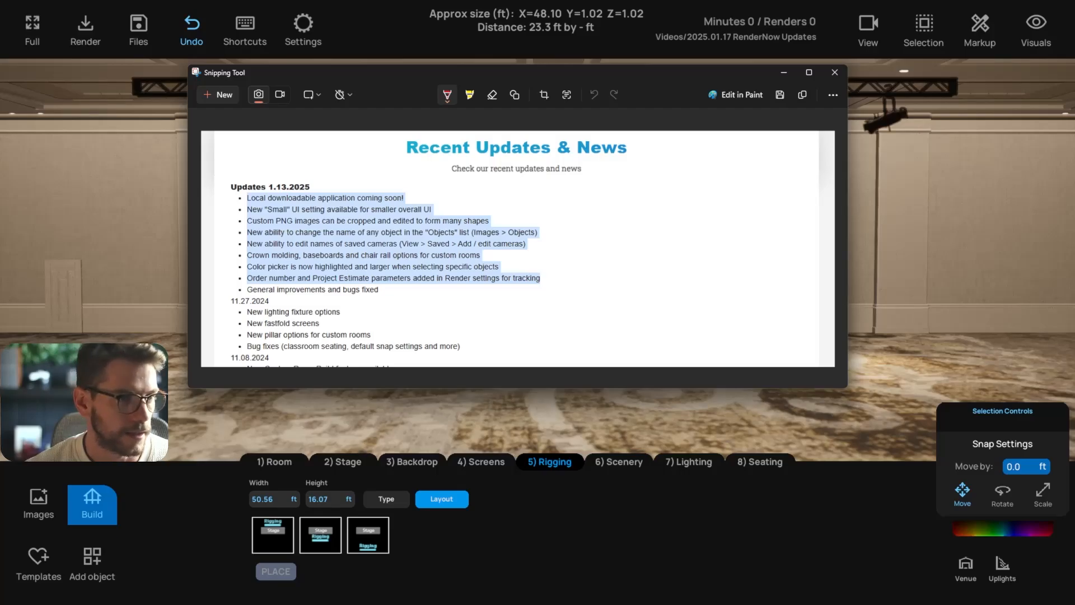
key(alt+Tab)
Open the saved camera views and delete all the existing unnamed cameras
key(v)
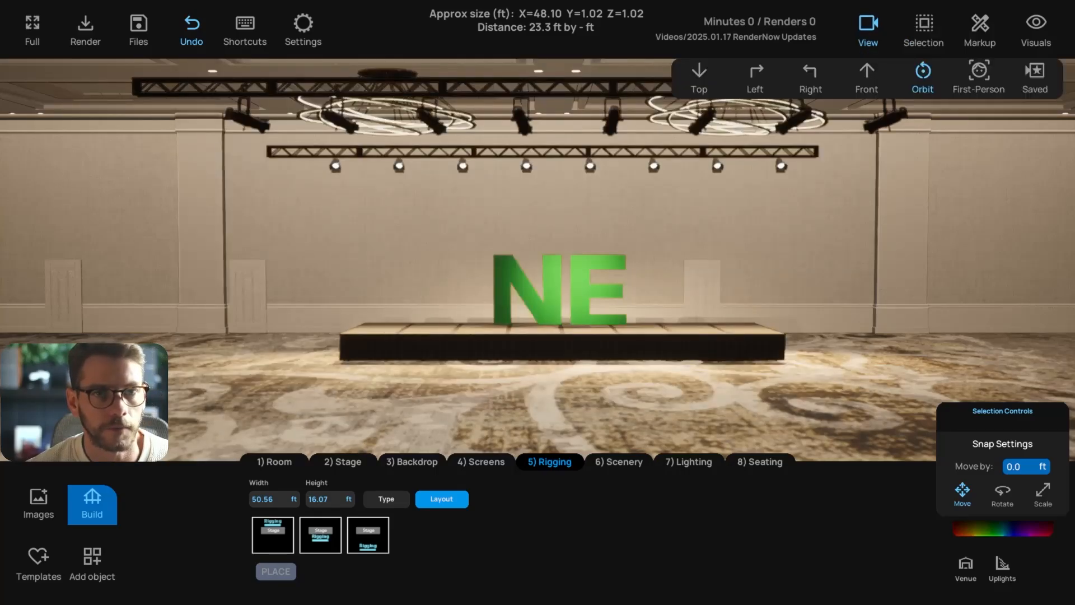
click(1035, 72)
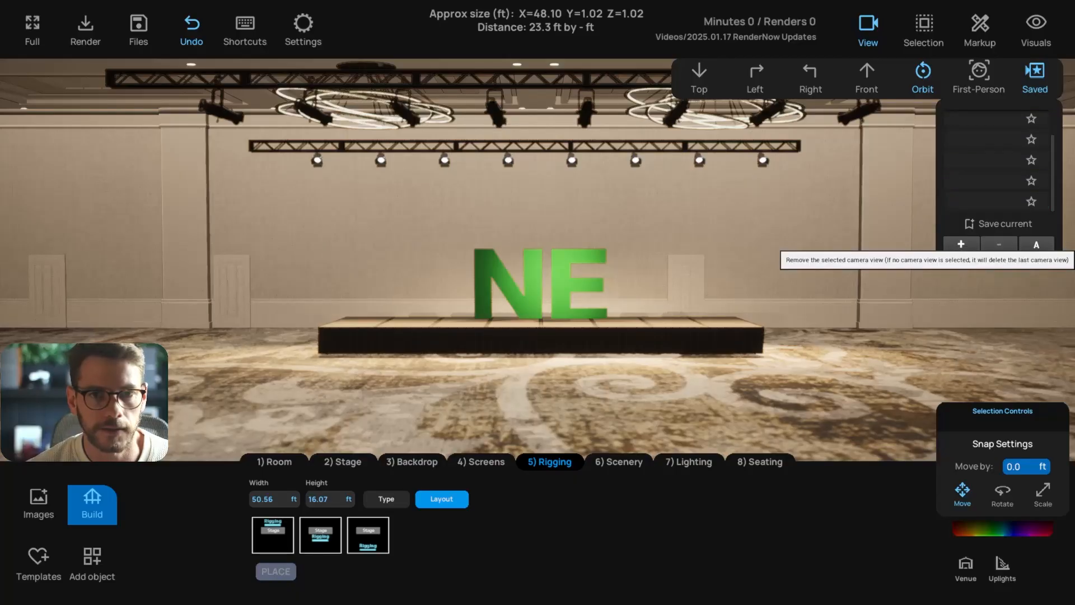
click(997, 201)
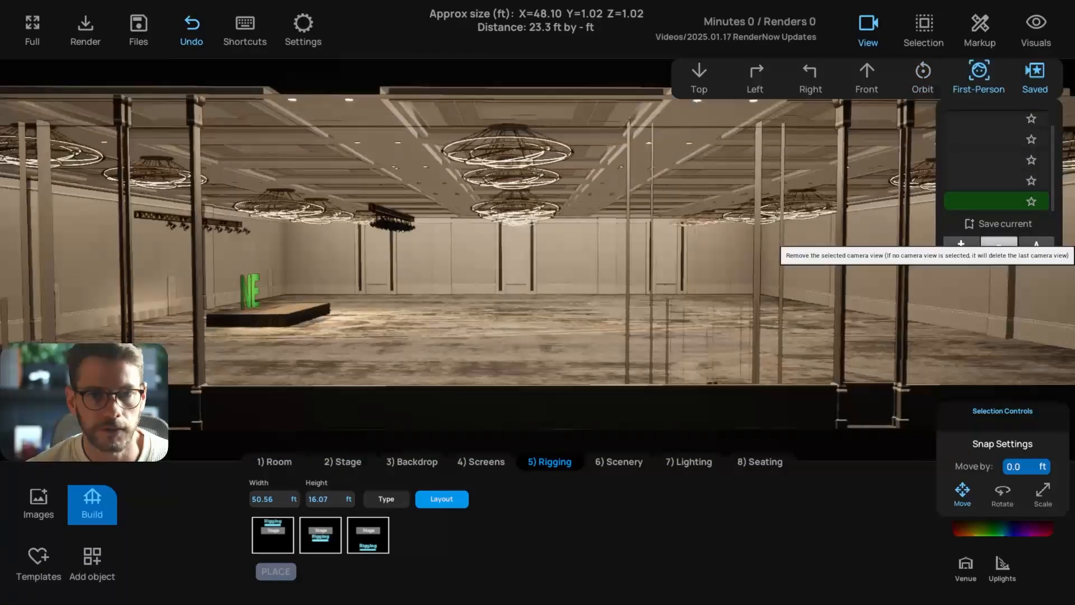
click(999, 245)
click(999, 244)
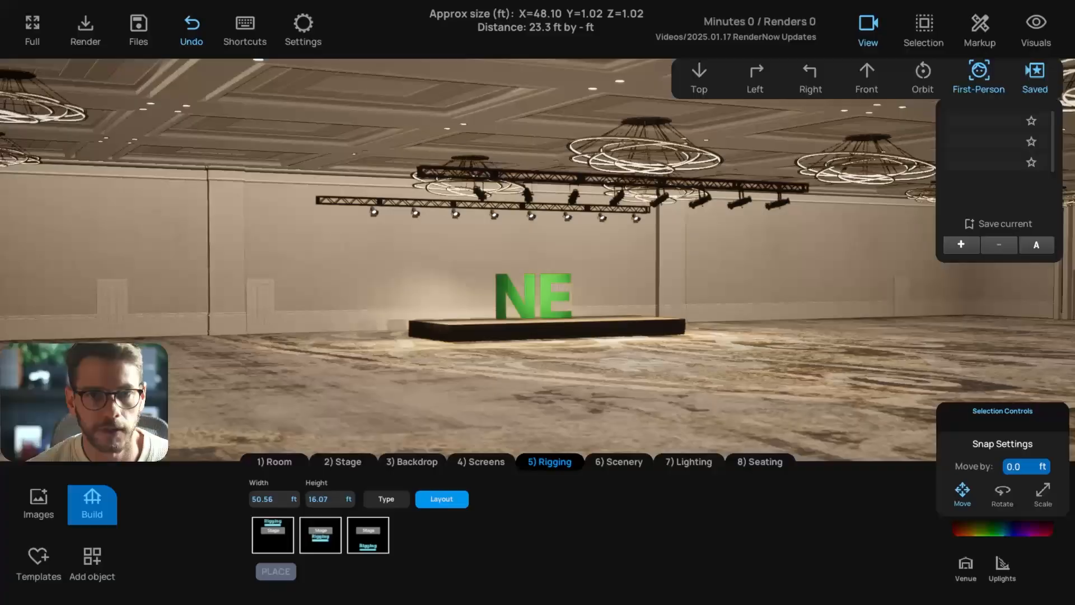
click(999, 244)
click(999, 244)
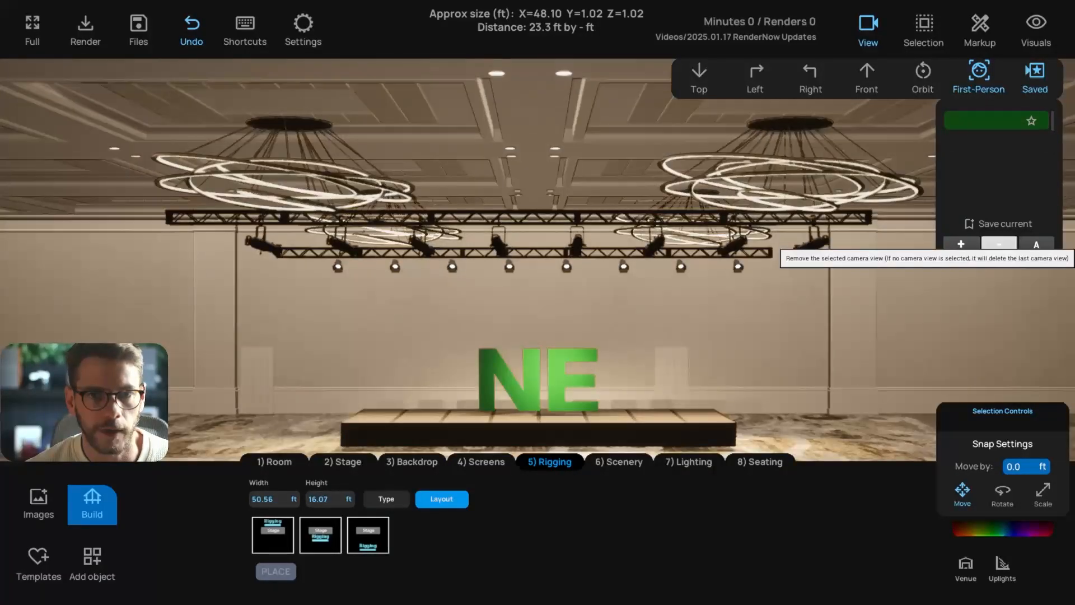
click(1000, 244)
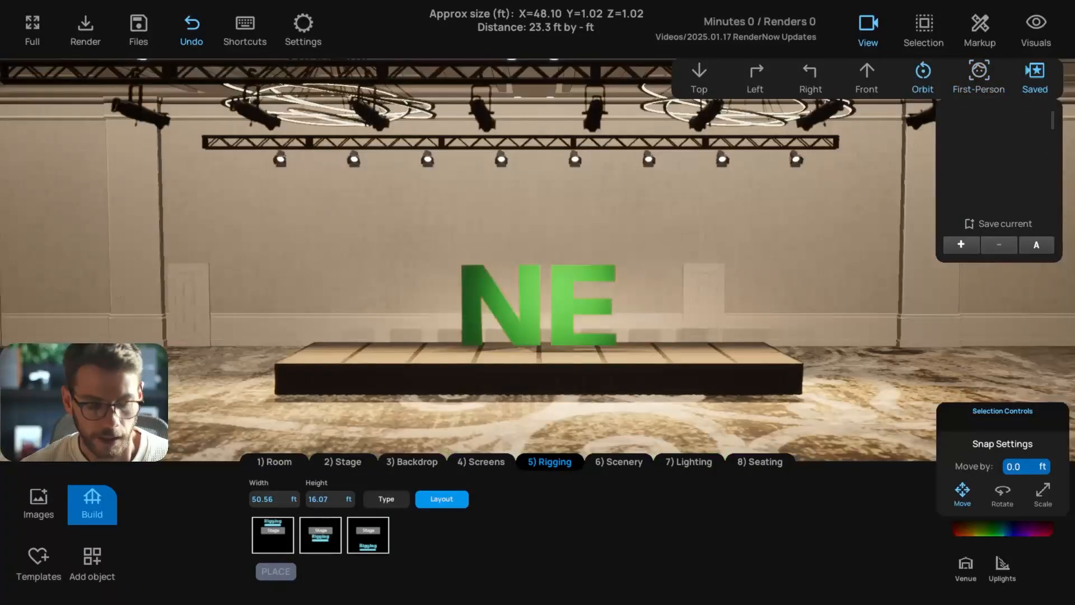
Save the front view of the stage as "Front camera" and an angled view as "Left camera", and close the saved camera list
click(961, 244)
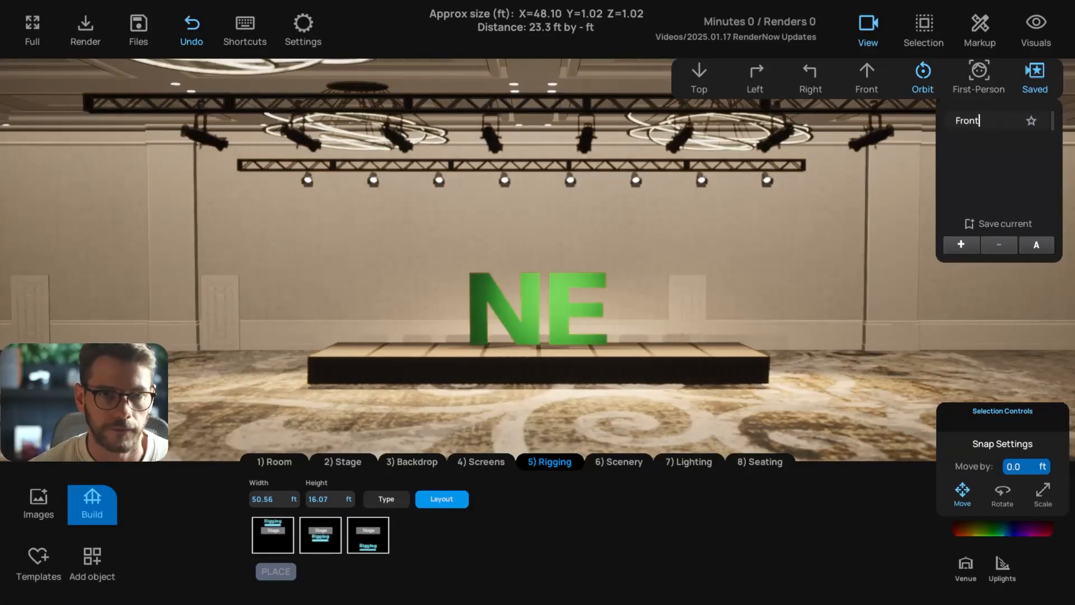
middle_drag(538, 260, 673, 238)
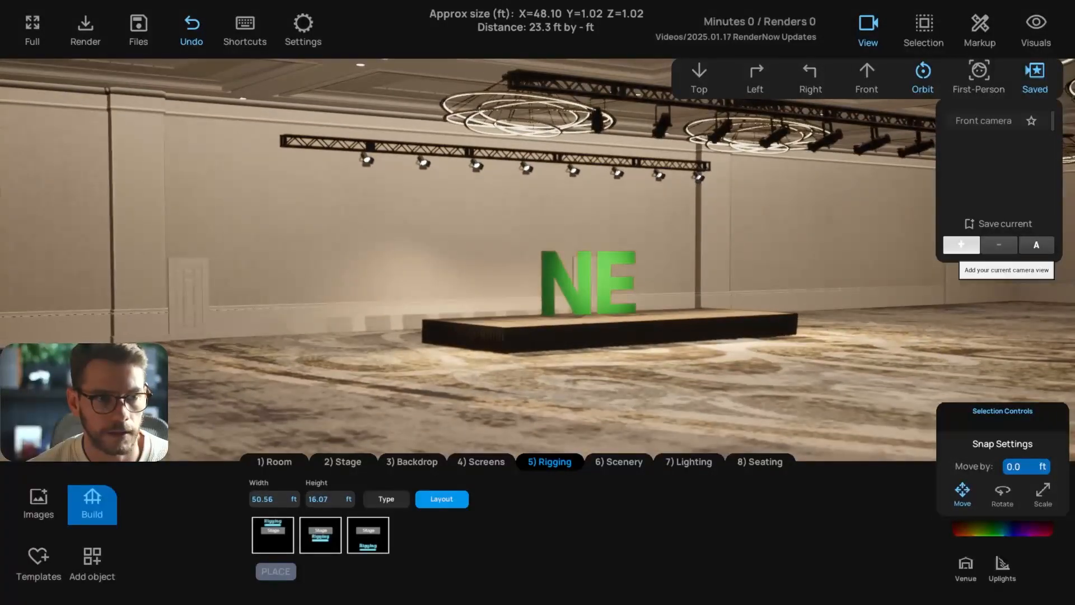
click(961, 244)
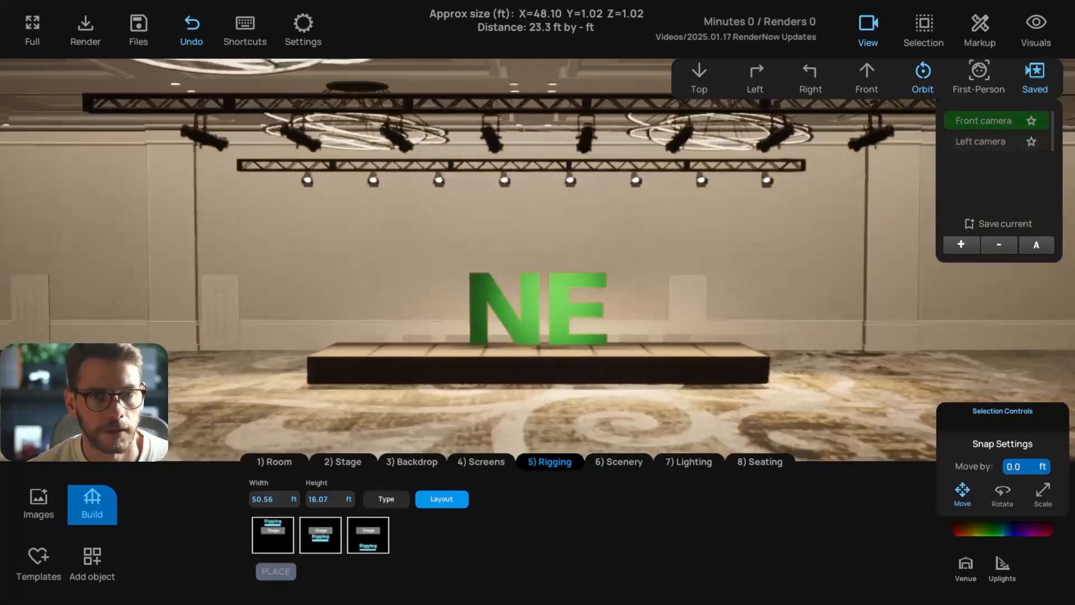
click(1035, 75)
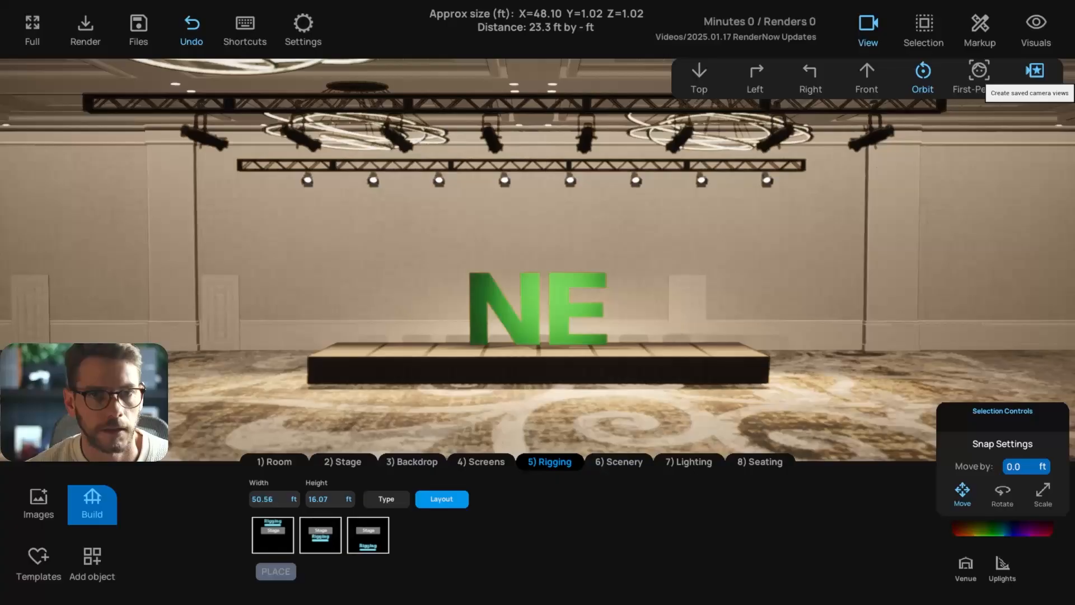
Check the custom room item in the Snipping Tool's update list, return to RenderNow and open the room-building options
key(alt+Tab)
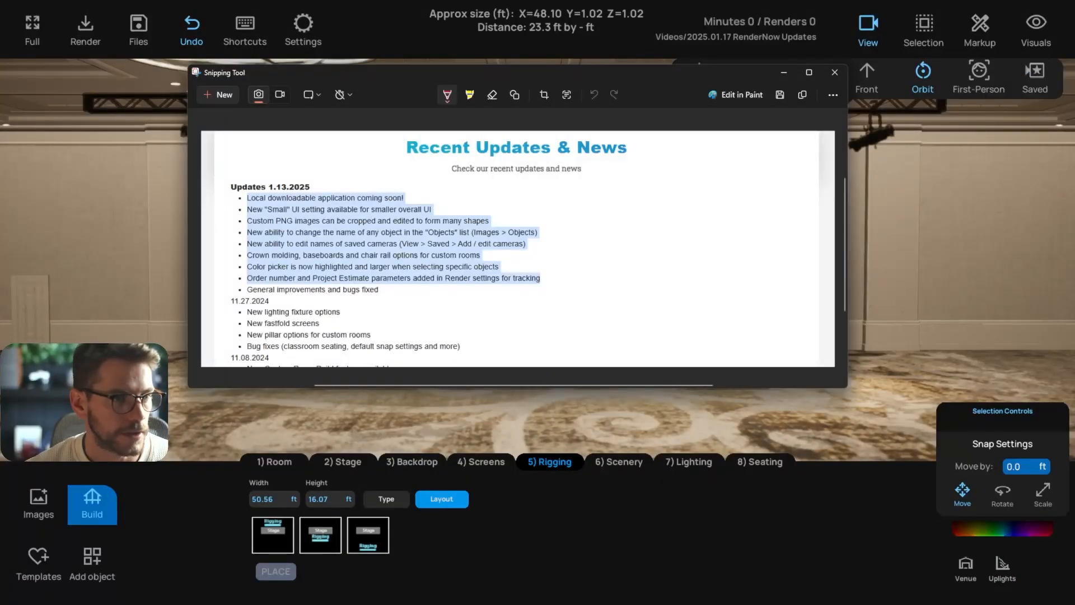
key(alt+Tab)
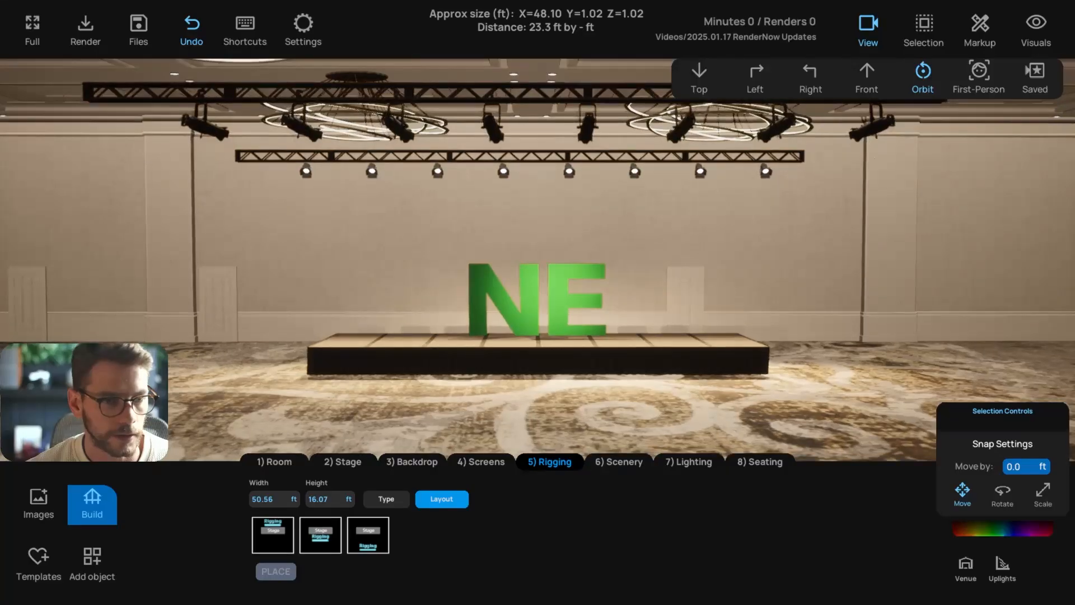
click(274, 462)
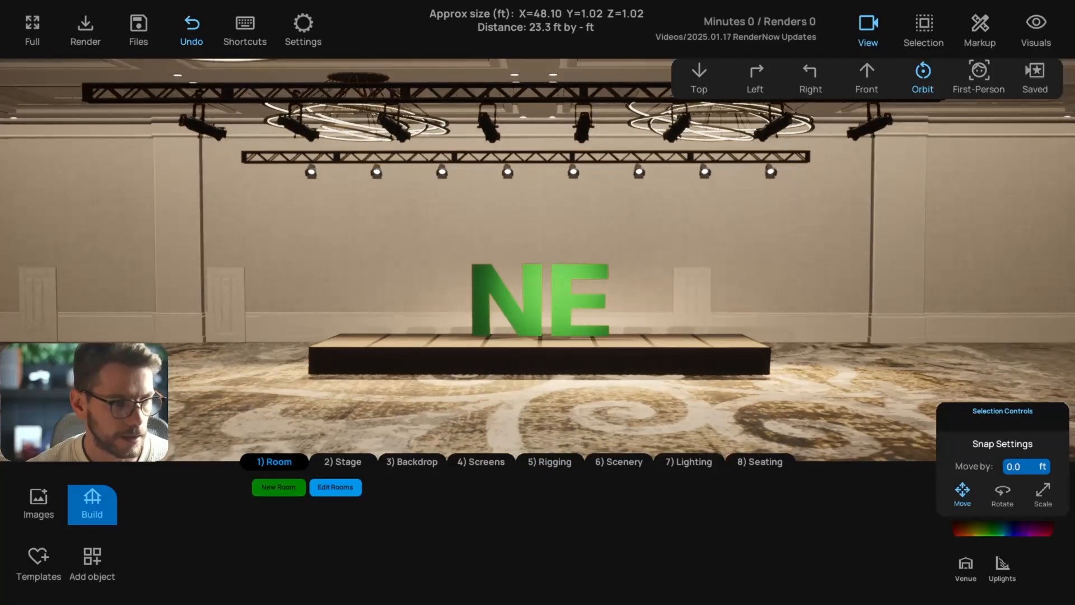
click(279, 486)
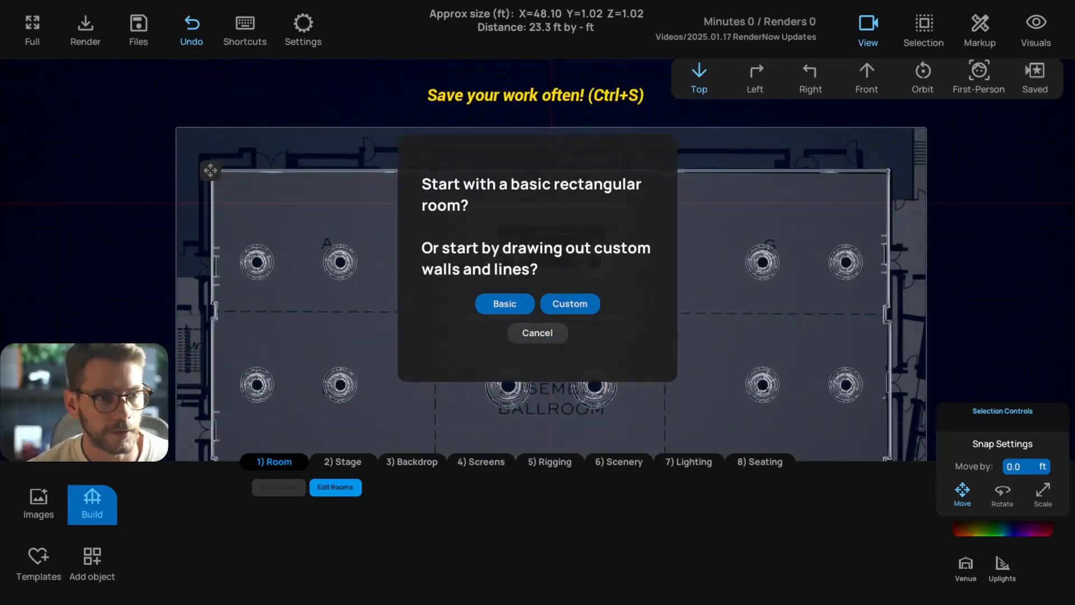
click(537, 334)
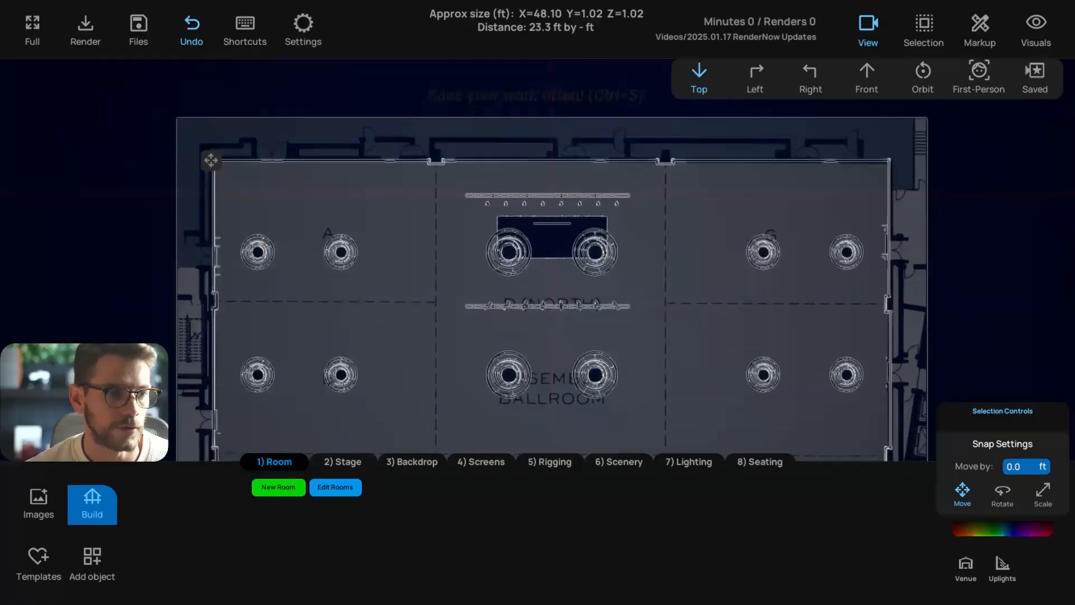
right_drag(538, 269, 511, 221)
scroll(538, 260, down, 2)
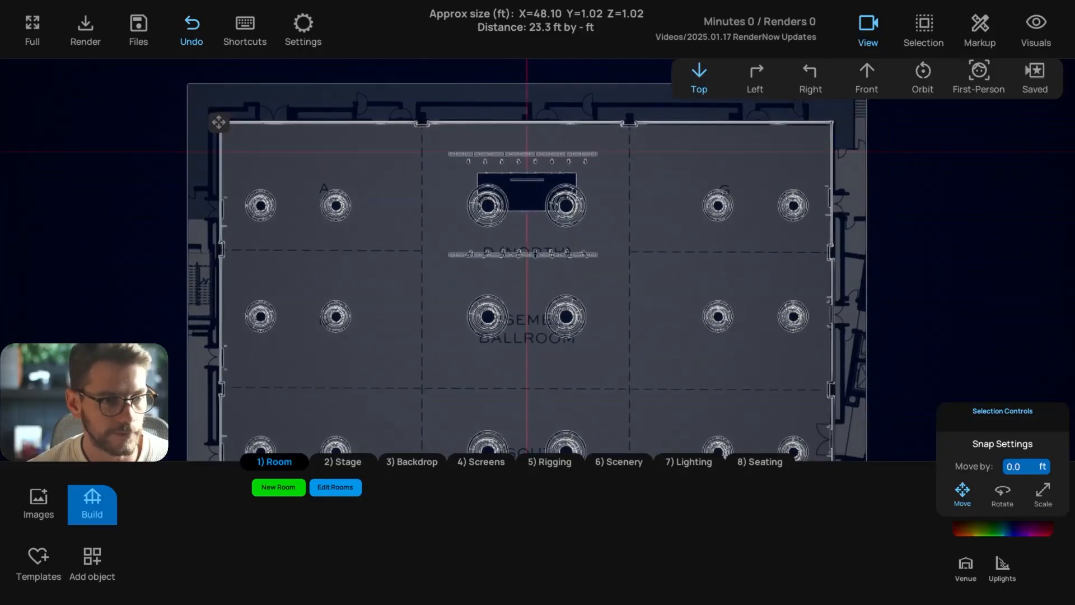
key(o)
scroll(538, 261, down, 3)
right_drag(538, 260, 538, 235)
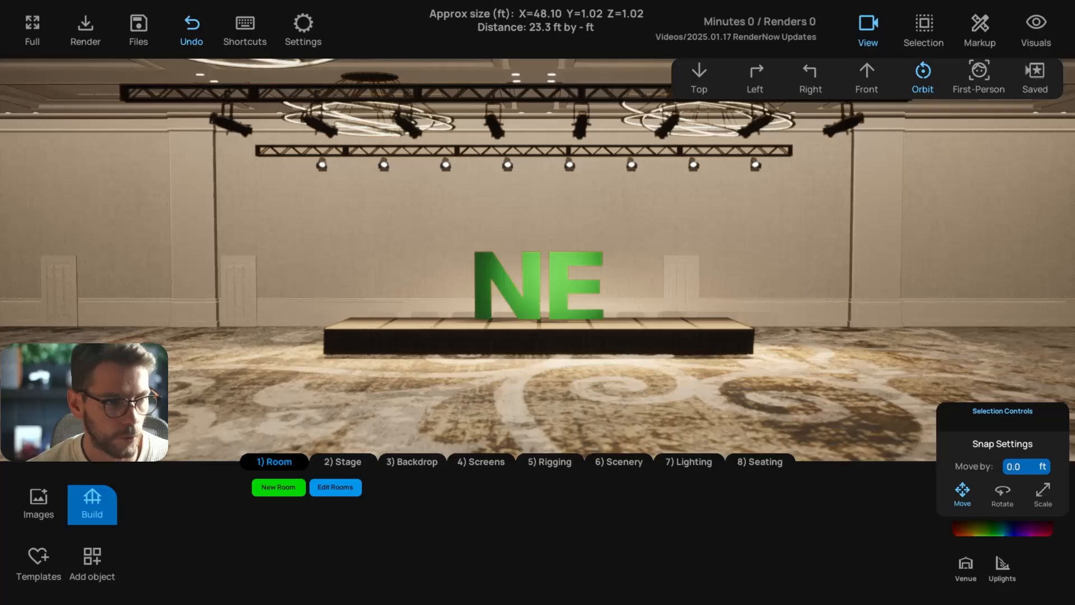
Turn on room editing and look through the ceiling, floor, wall, door, window, decor, room height and room light options
click(335, 487)
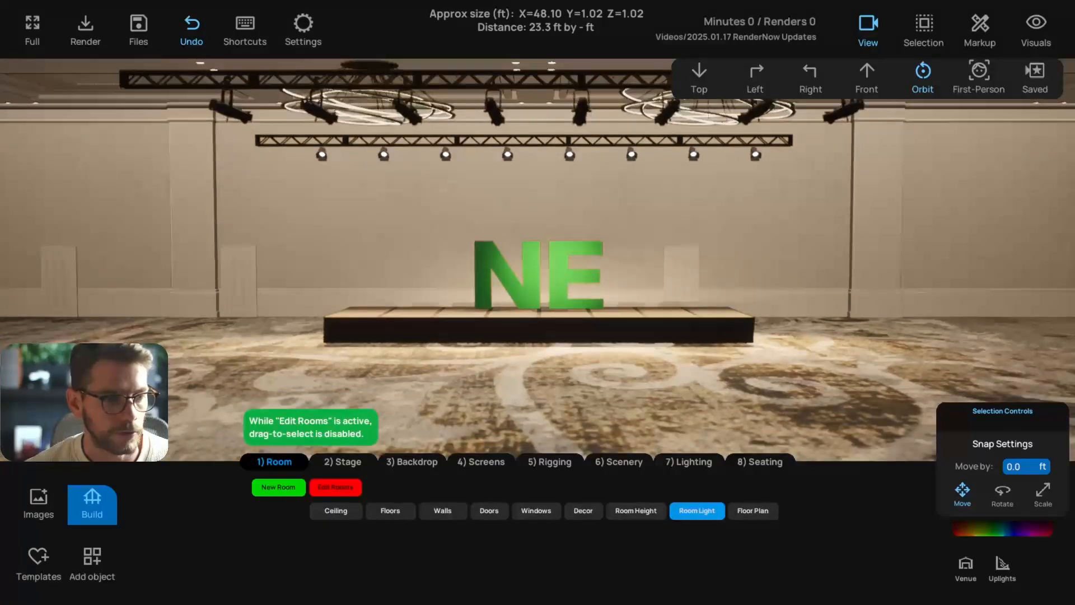
click(336, 510)
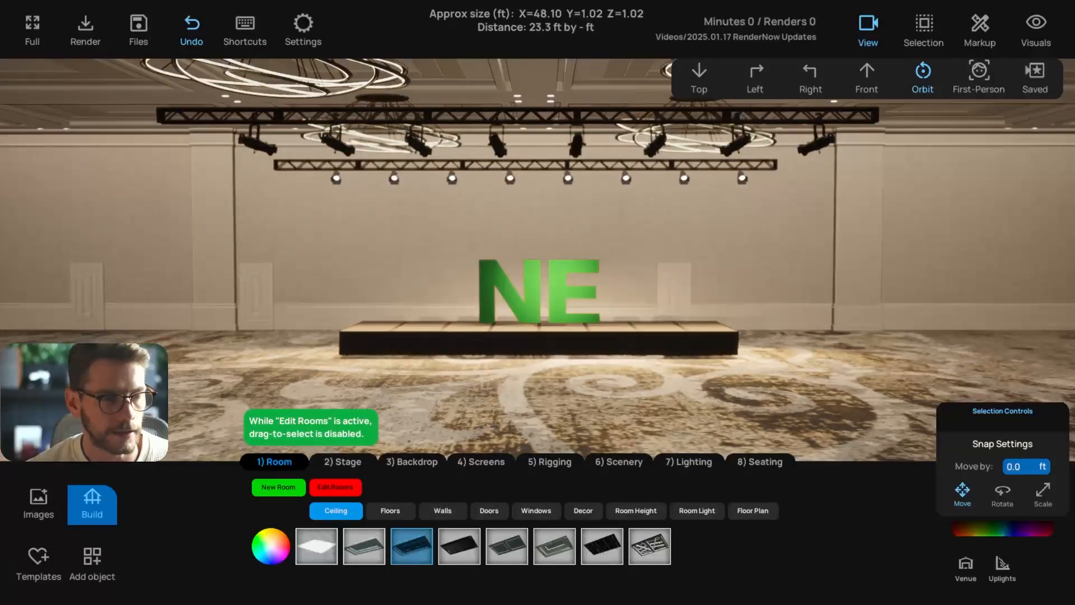
click(391, 510)
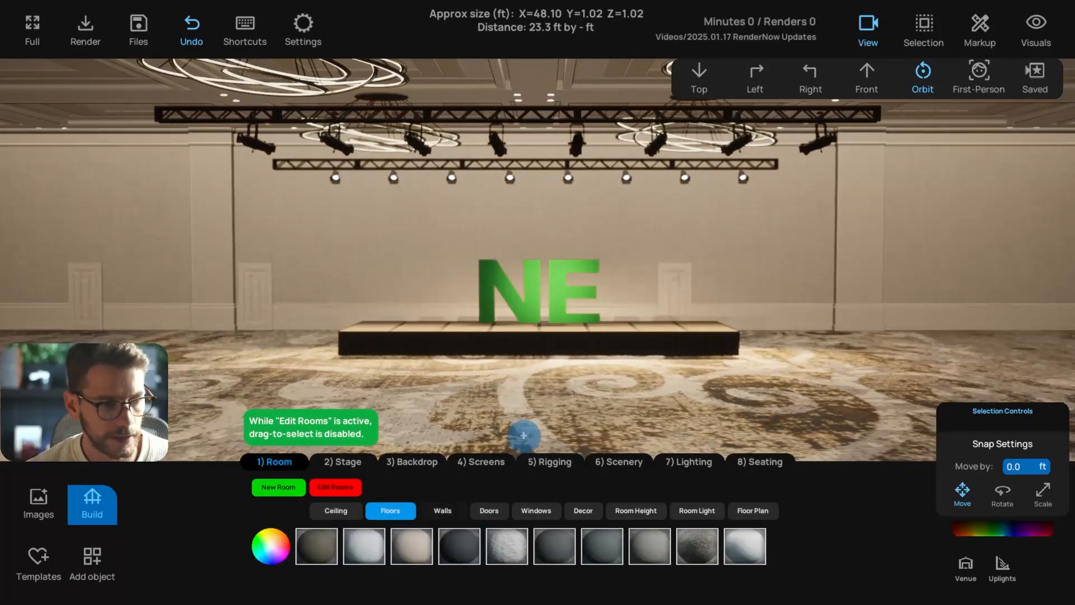
click(443, 510)
click(489, 510)
click(537, 511)
click(583, 510)
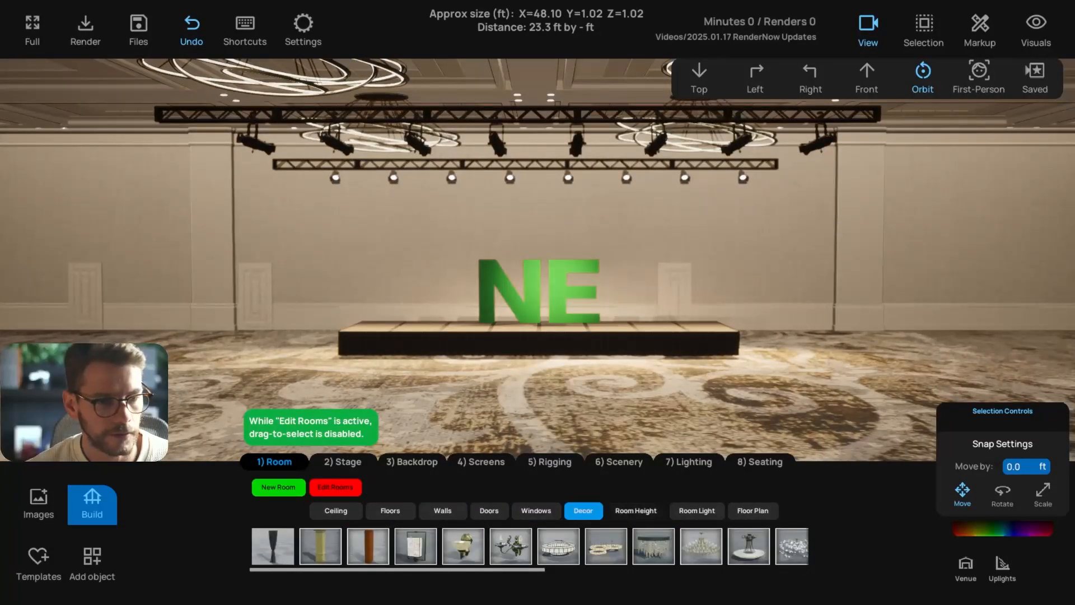
click(636, 510)
click(697, 510)
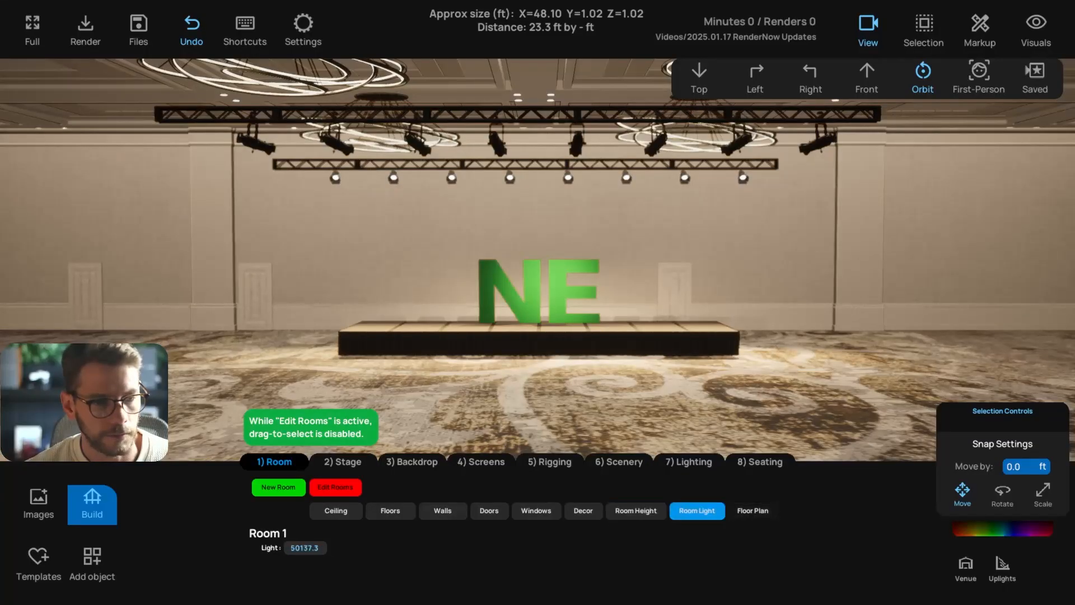
Examine the wall trim options, including Chair rail 1, Chair rail 2 and Baseboard, in the room's wall settings
click(390, 510)
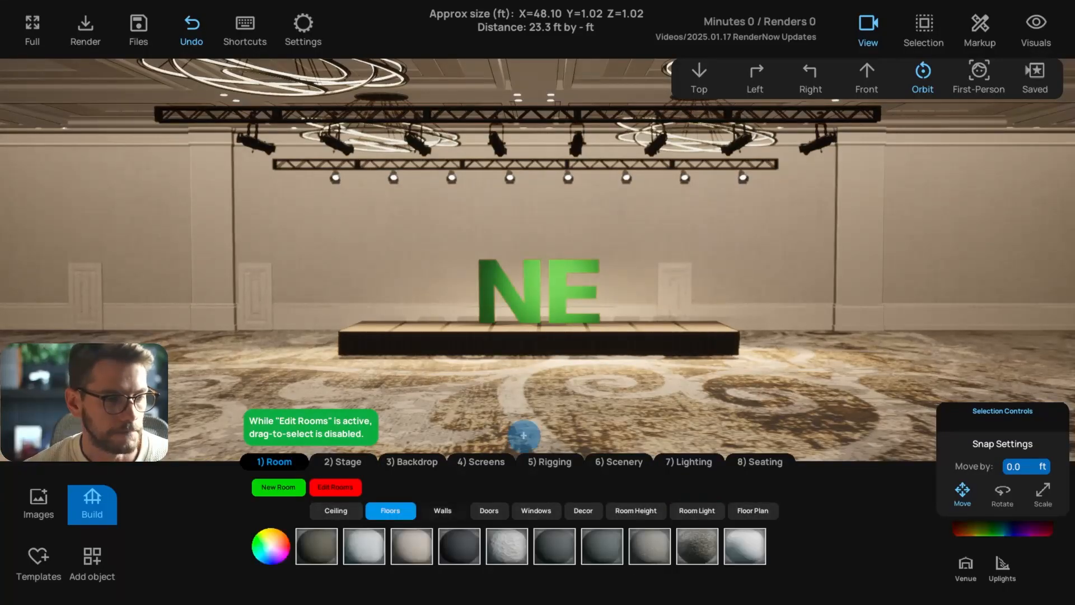
click(443, 510)
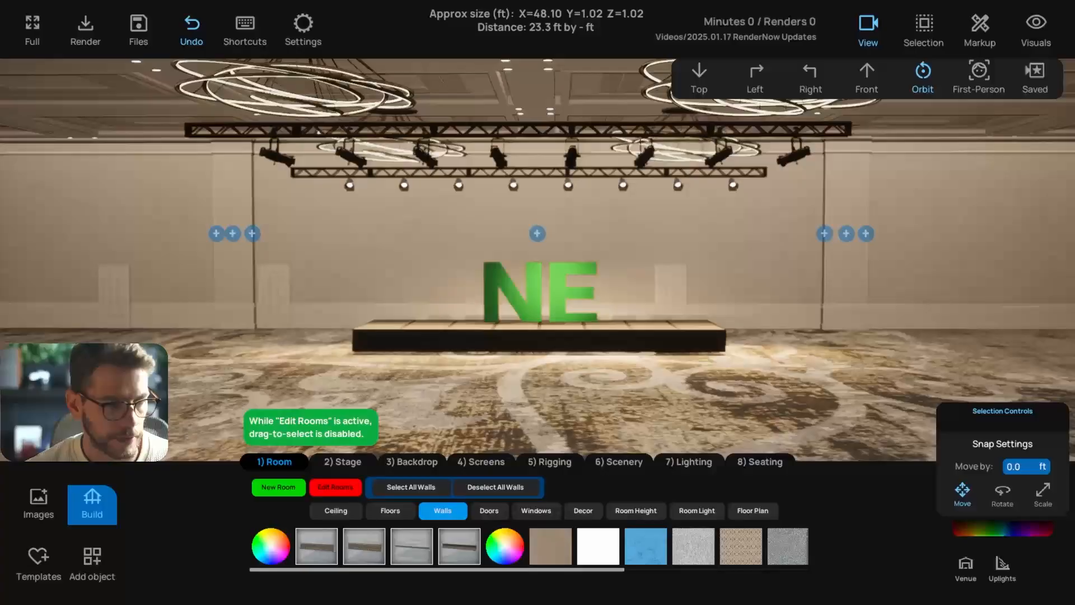
mouse_move(538, 303)
right_down()
mouse_move(459, 297)
mouse_move(576, 301)
mouse_move(540, 303)
right_up()
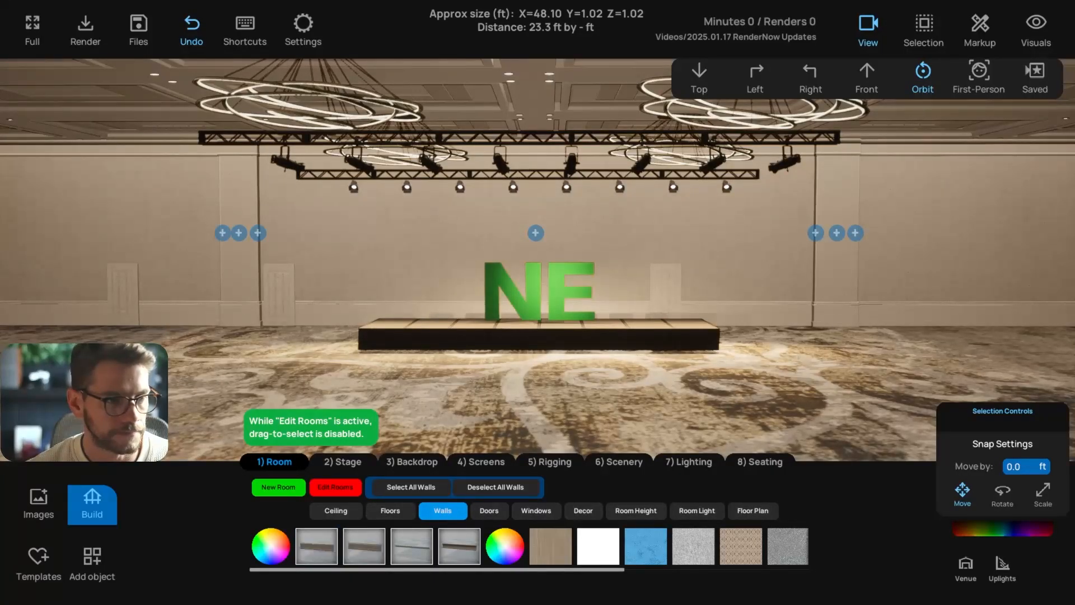
right_drag(537, 302, 544, 302)
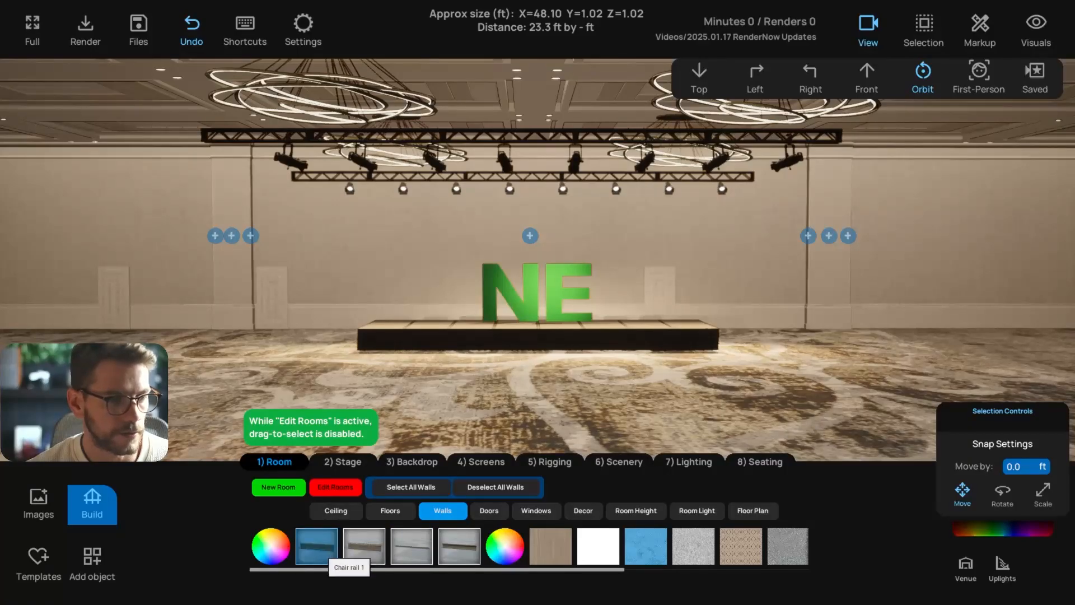
click(320, 552)
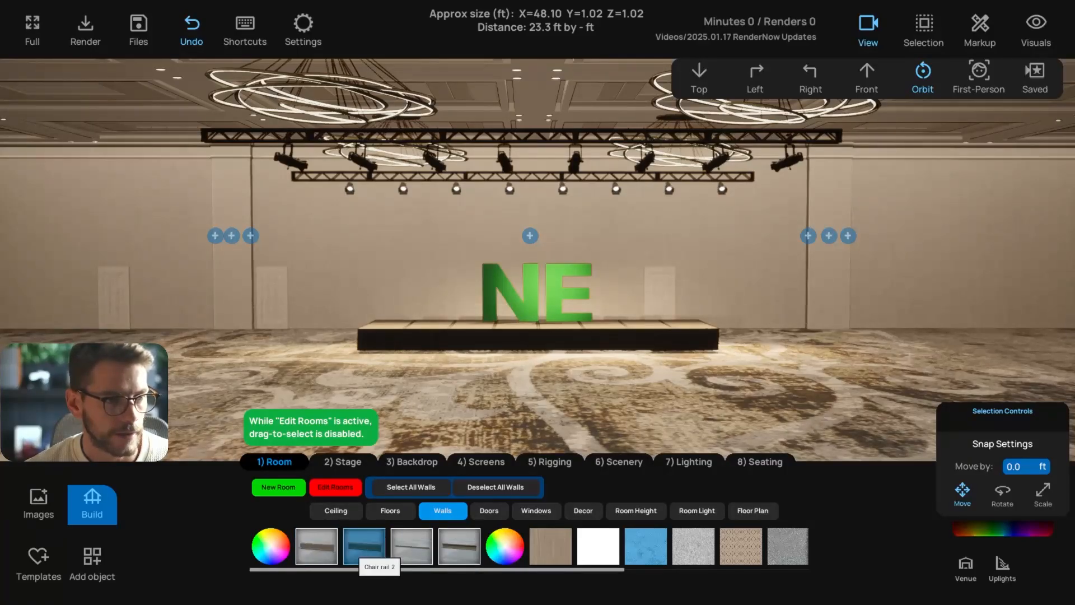
click(403, 550)
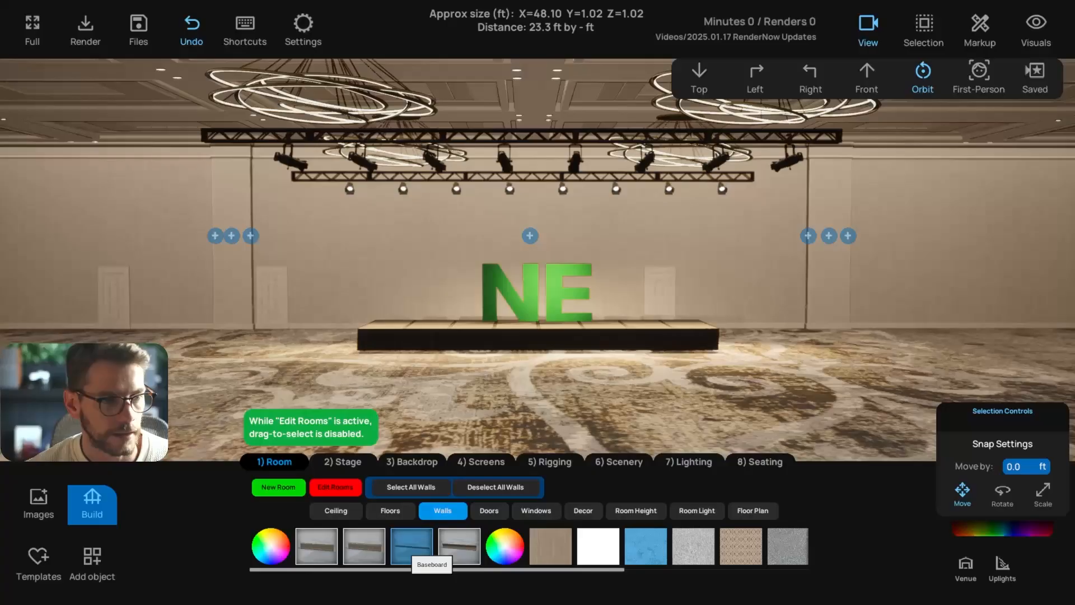
click(462, 551)
click(462, 552)
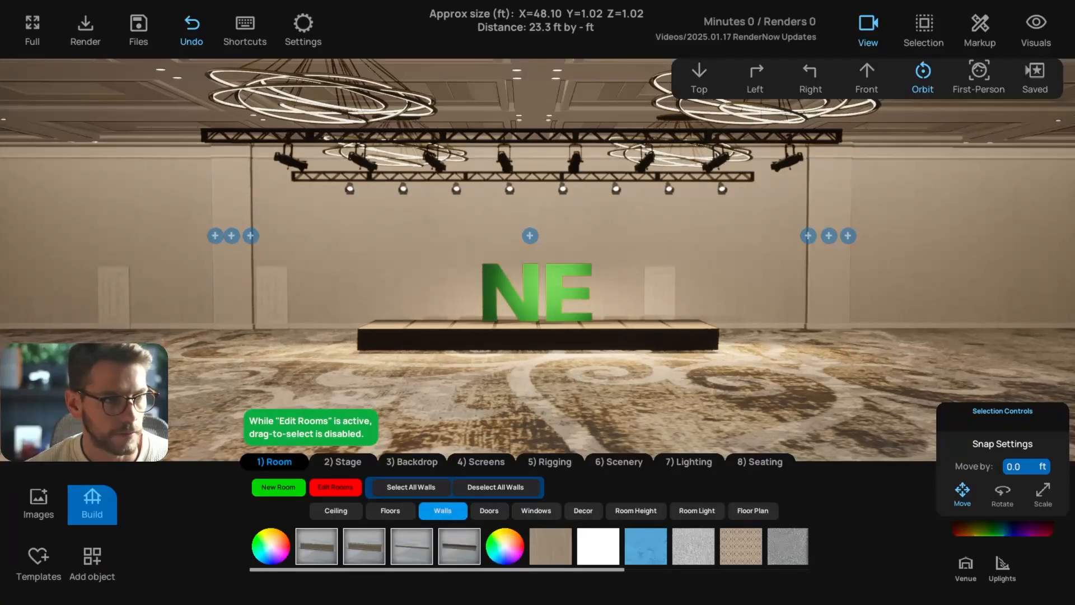
Try black as the wall trim colour, set it back to full white (FFFFFFFF) and close the colour picker
scroll(538, 280, up, 3)
mouse_move(538, 280)
right_down()
mouse_move(633, 280)
mouse_move(541, 269)
mouse_move(527, 299)
mouse_move(519, 284)
mouse_move(529, 281)
right_up()
click(323, 544)
click(272, 546)
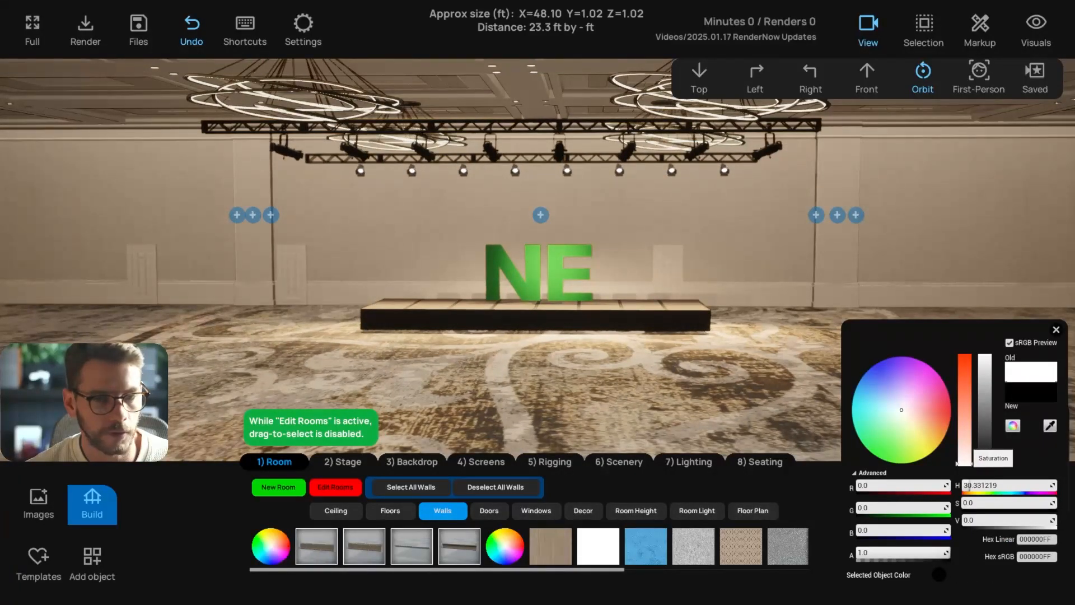
drag(963, 444, 970, 356)
mouse_move(984, 463)
mouse_down()
mouse_move(985, 437)
mouse_move(965, 465)
mouse_move(985, 357)
mouse_up()
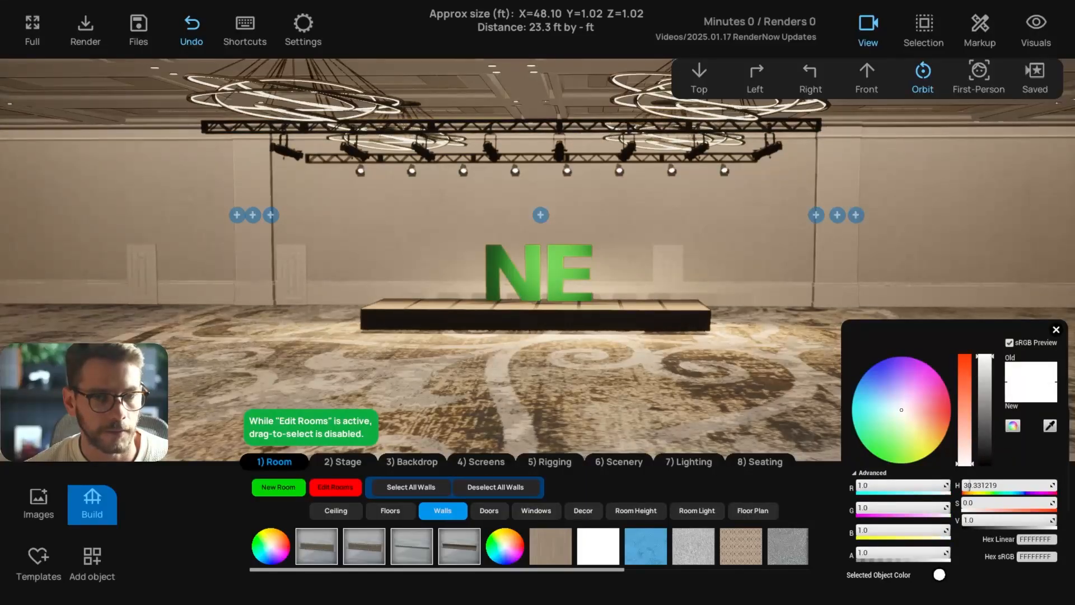
click(1056, 330)
Recolour the three visible doors brown (8A692DFF), apply the same brown to the room's wall molding and clear the selection
click(290, 275)
shift+click(668, 275)
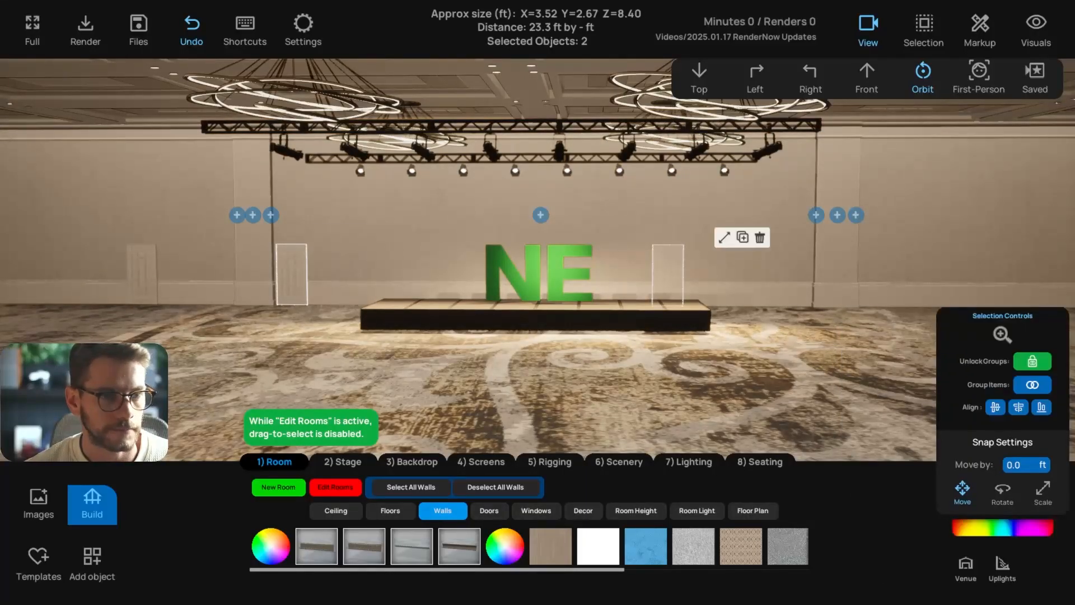
shift+click(142, 275)
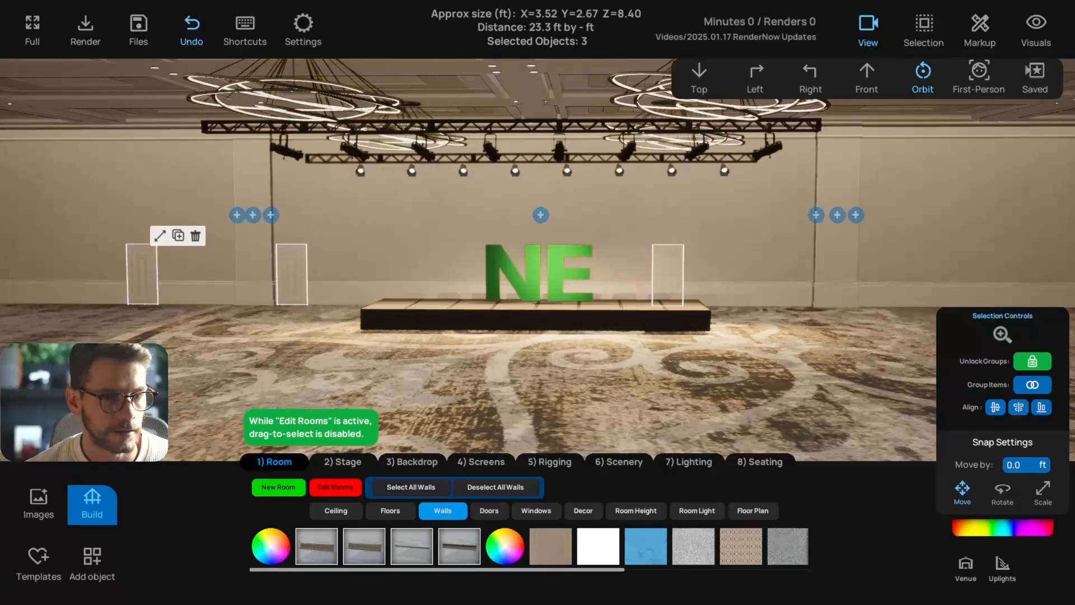
click(984, 527)
drag(965, 400, 985, 436)
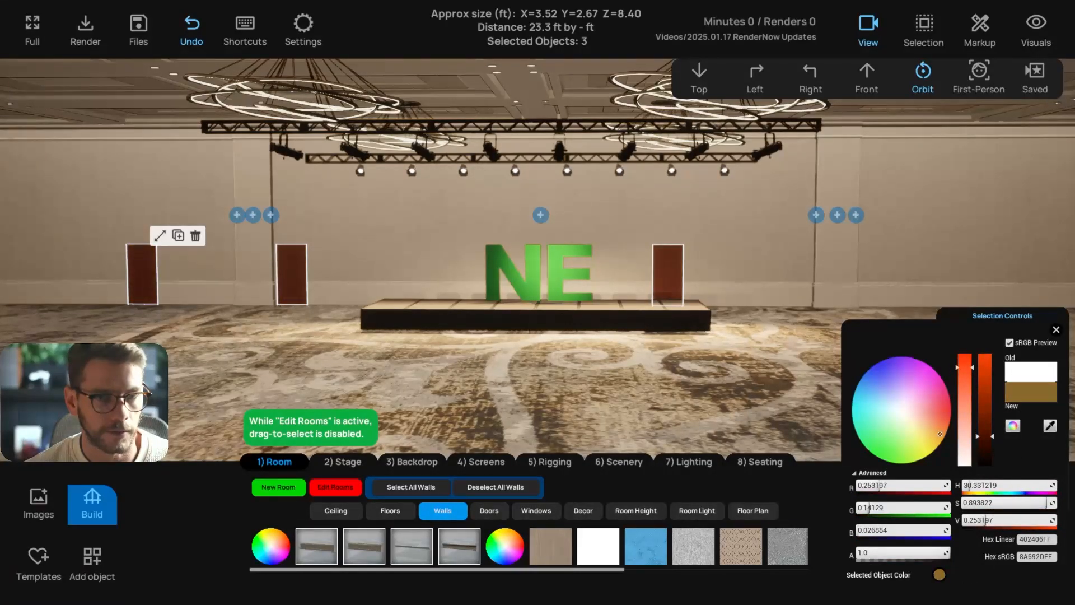
click(271, 546)
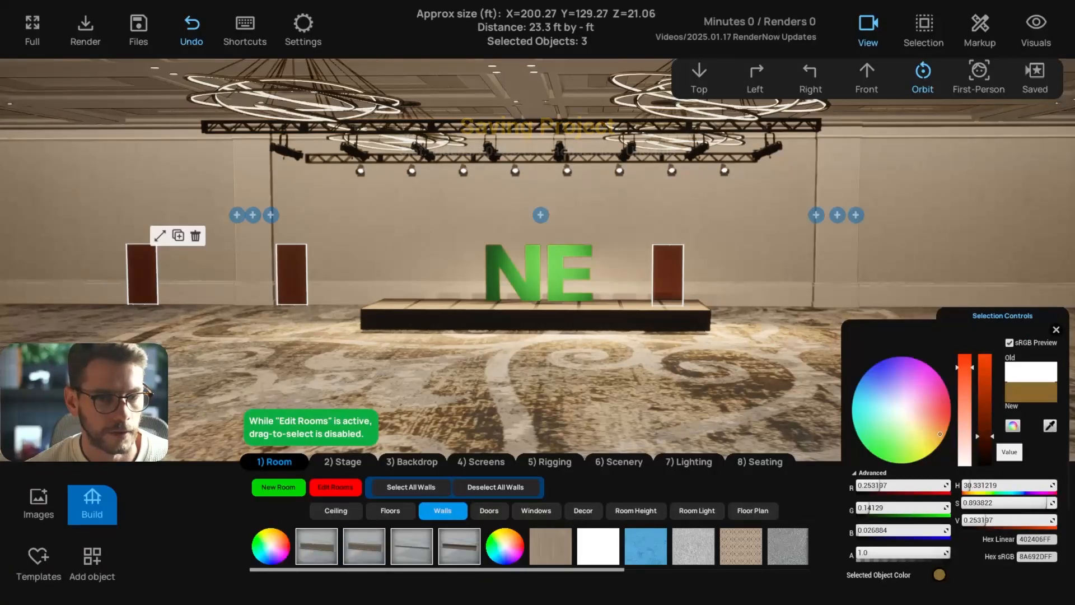
key(Escape)
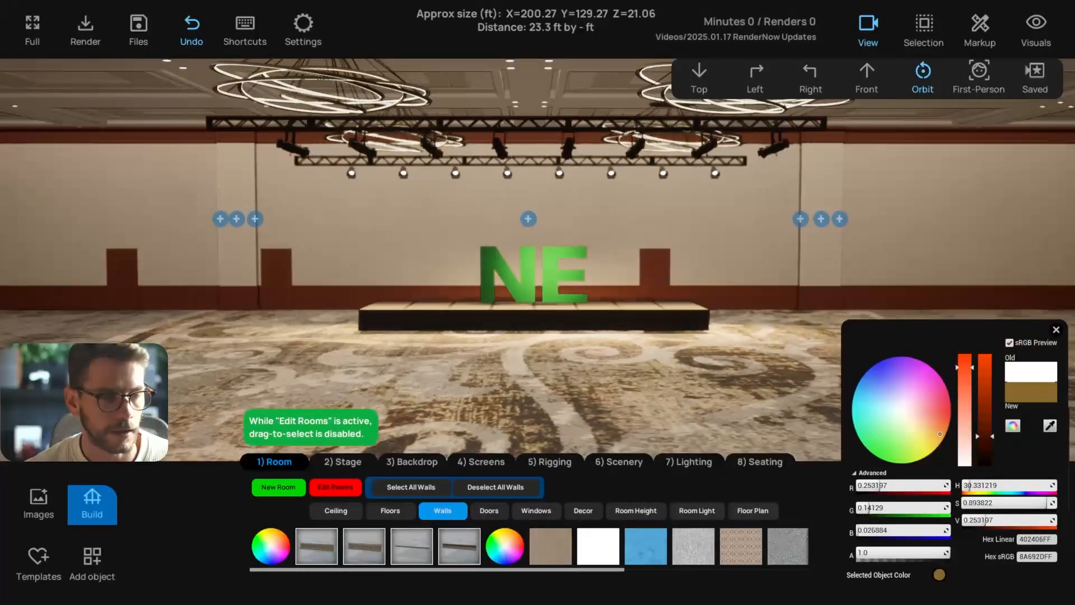
Set the three doors and the wall molding back to full white (FFFFFFFF) and save the project
click(657, 278)
shift+click(279, 279)
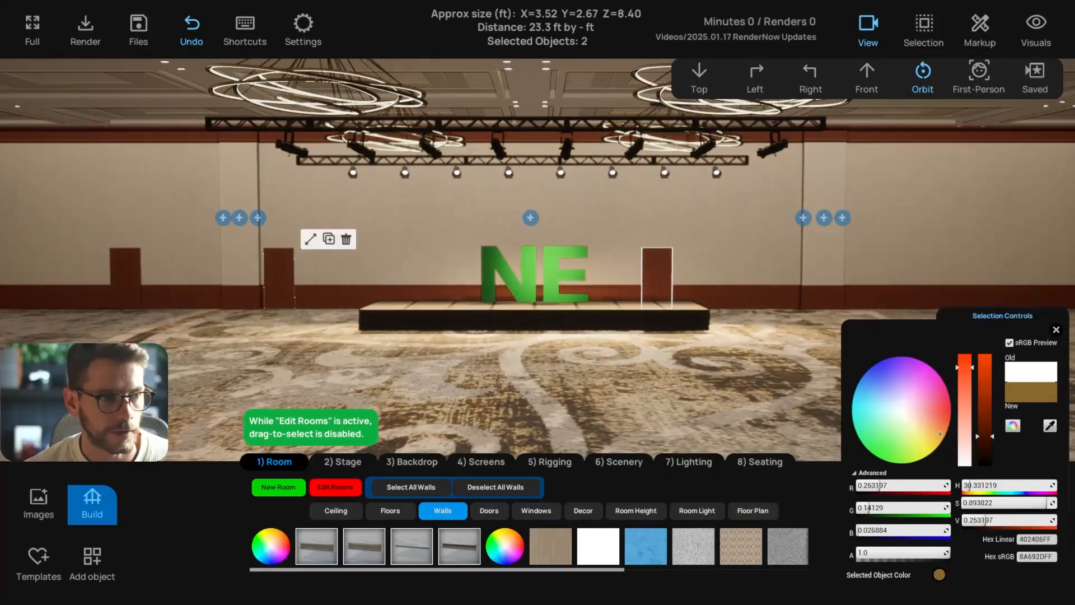
shift+click(125, 279)
drag(964, 367, 985, 356)
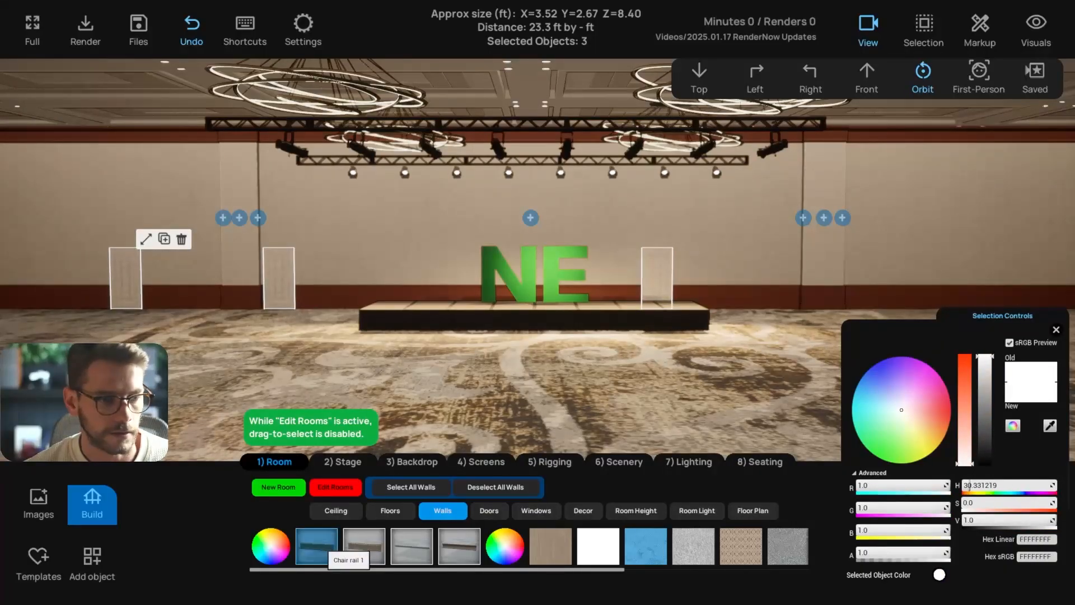
click(316, 546)
click(270, 546)
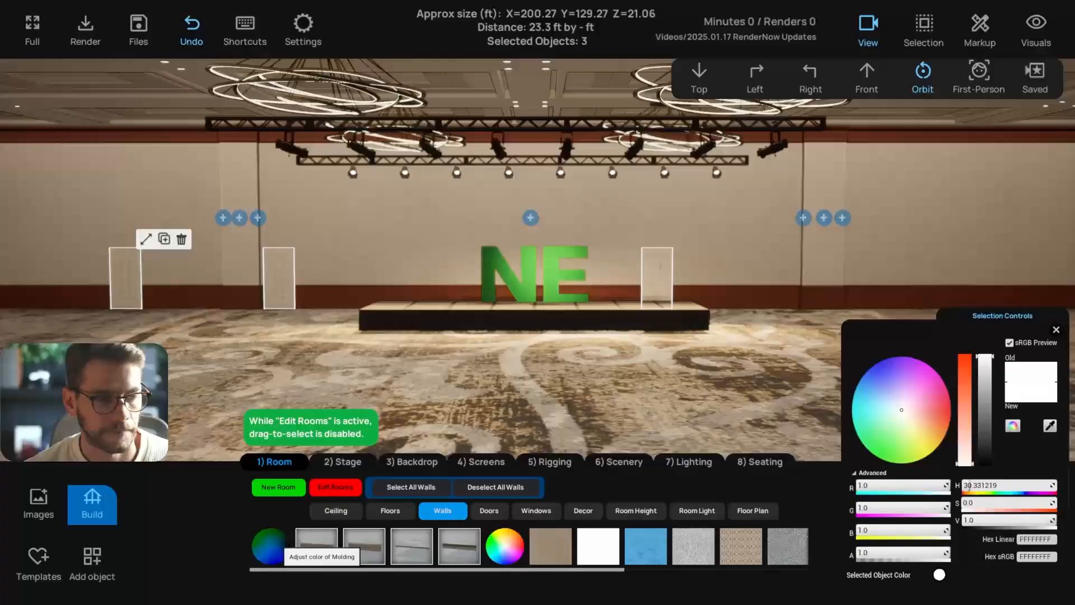
key(Escape)
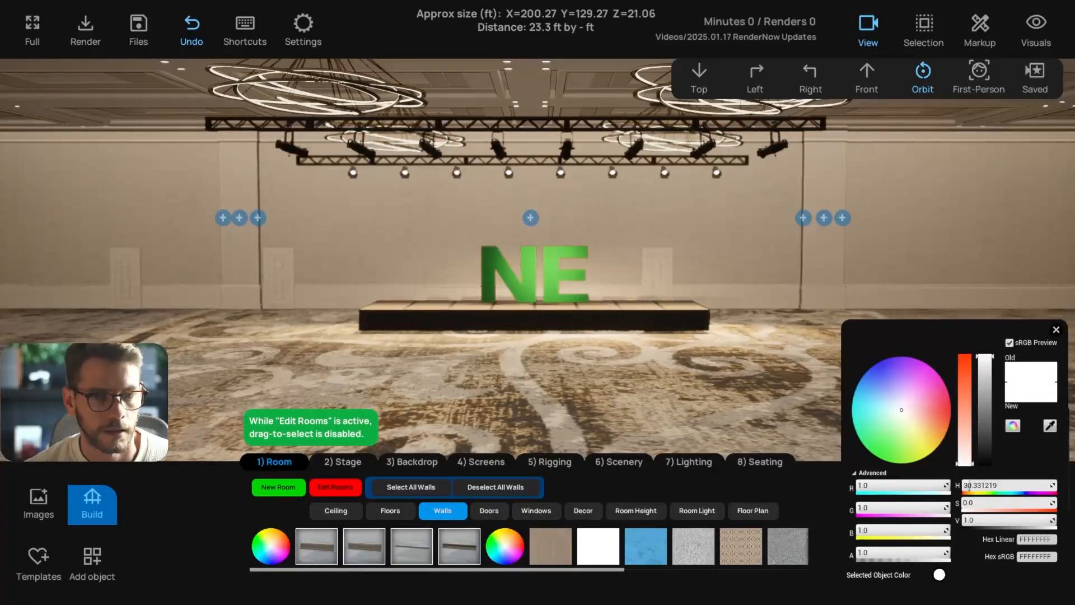
click(1056, 330)
key(ctrl+s)
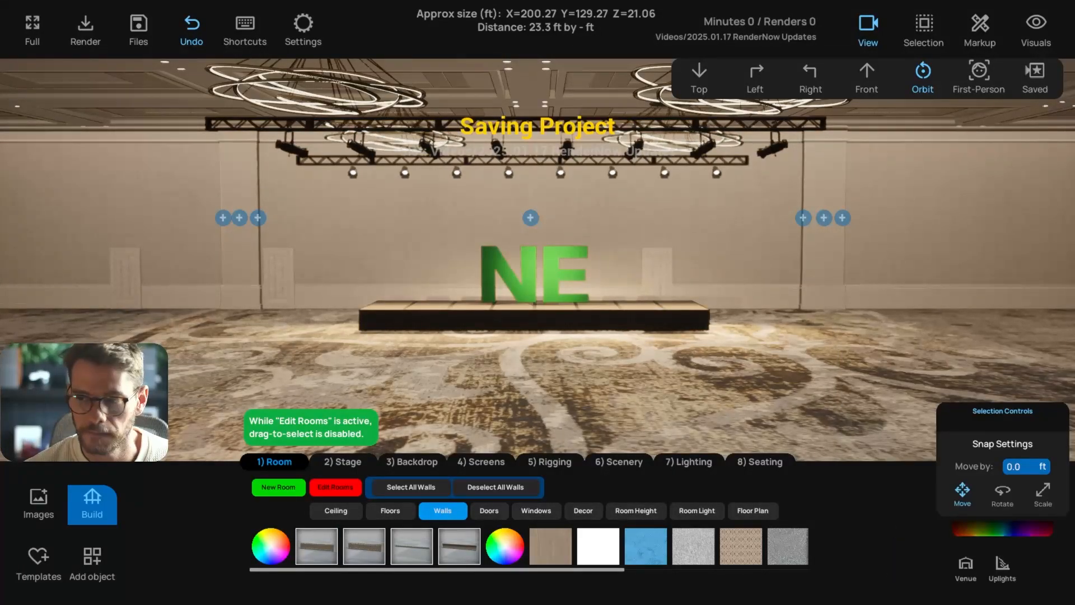
Open the stage options and compare the colour picker with nothing selected and with the upper truss, stage deck and NE letters selected
key(alt+Tab)
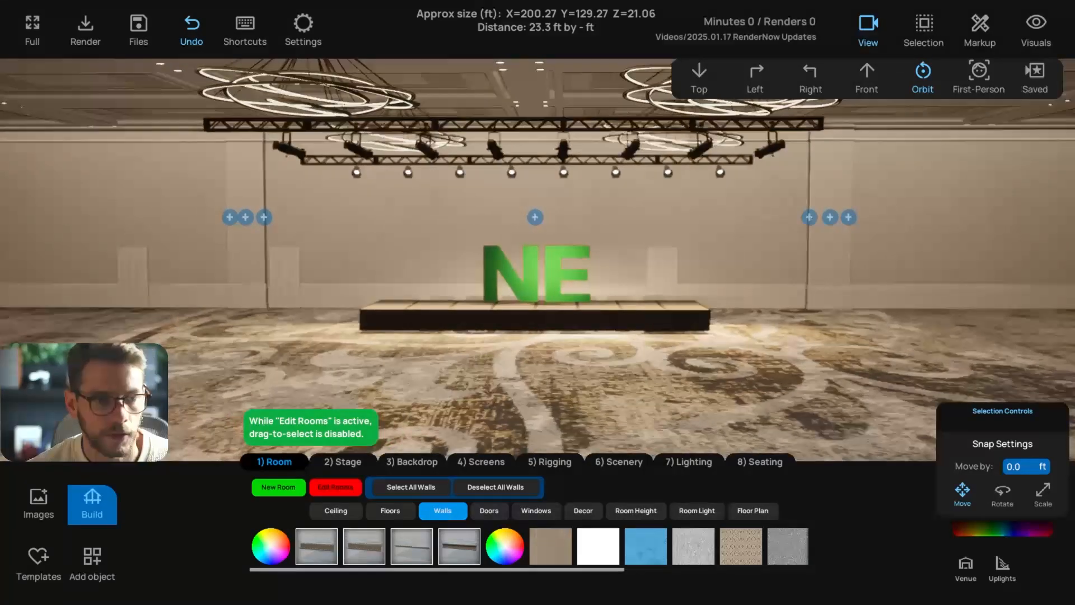
click(342, 461)
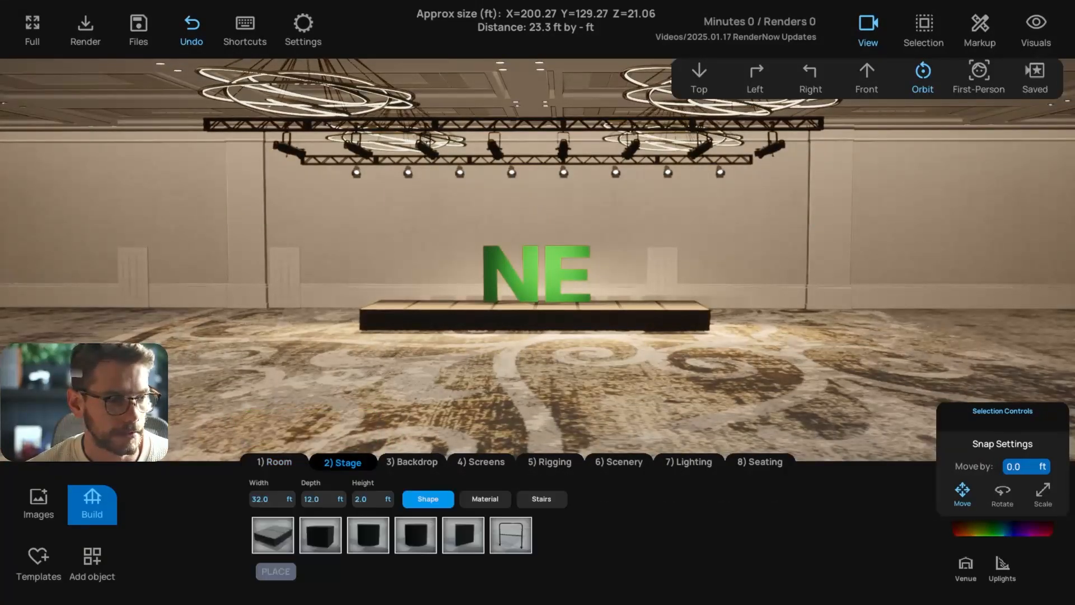
click(1003, 528)
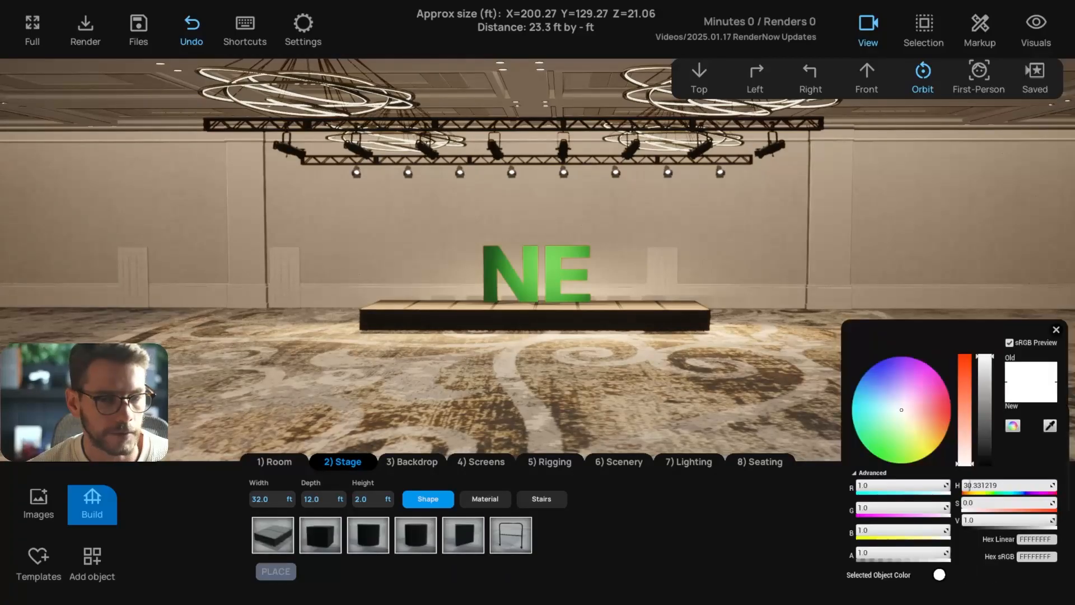
key(Escape)
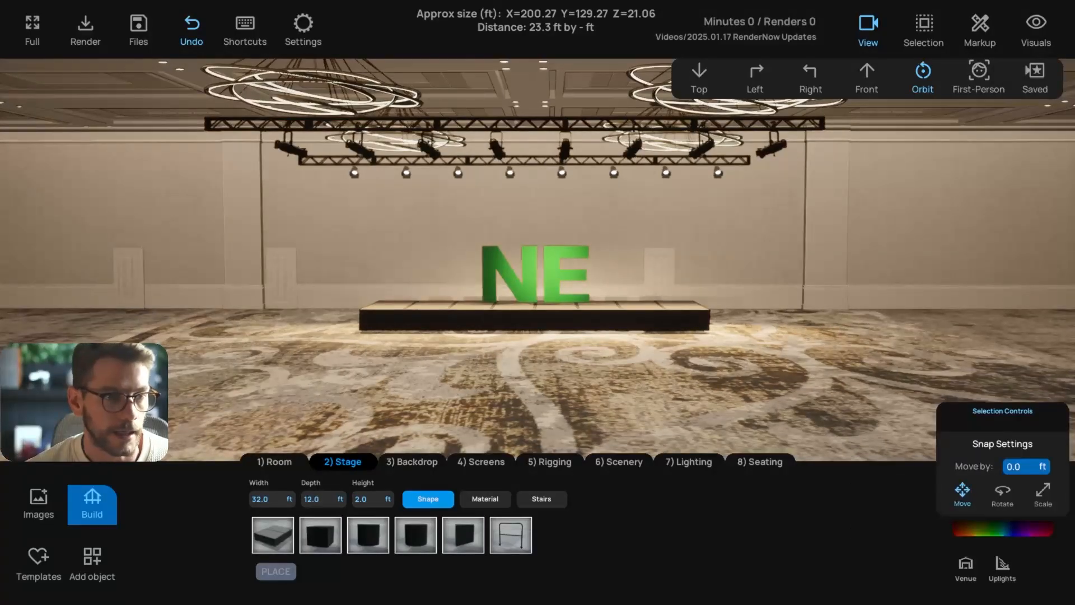
click(437, 123)
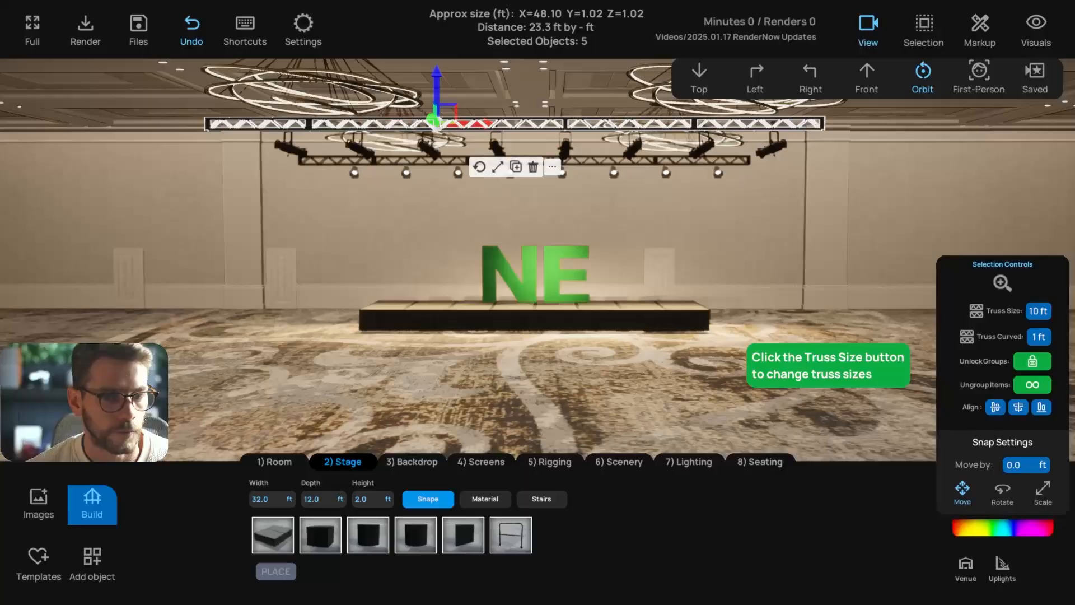
click(535, 319)
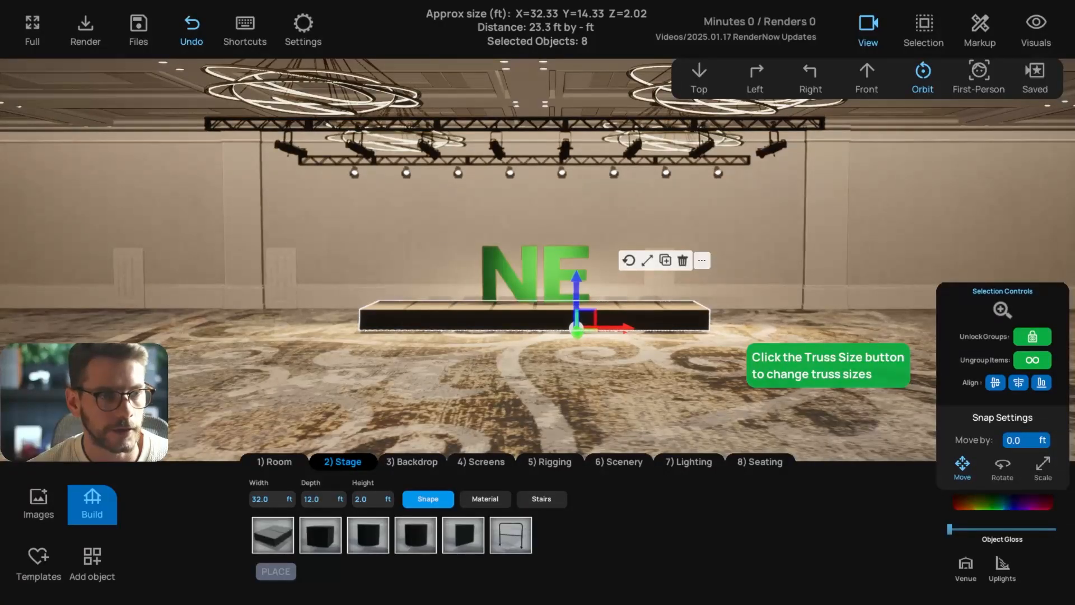
click(436, 122)
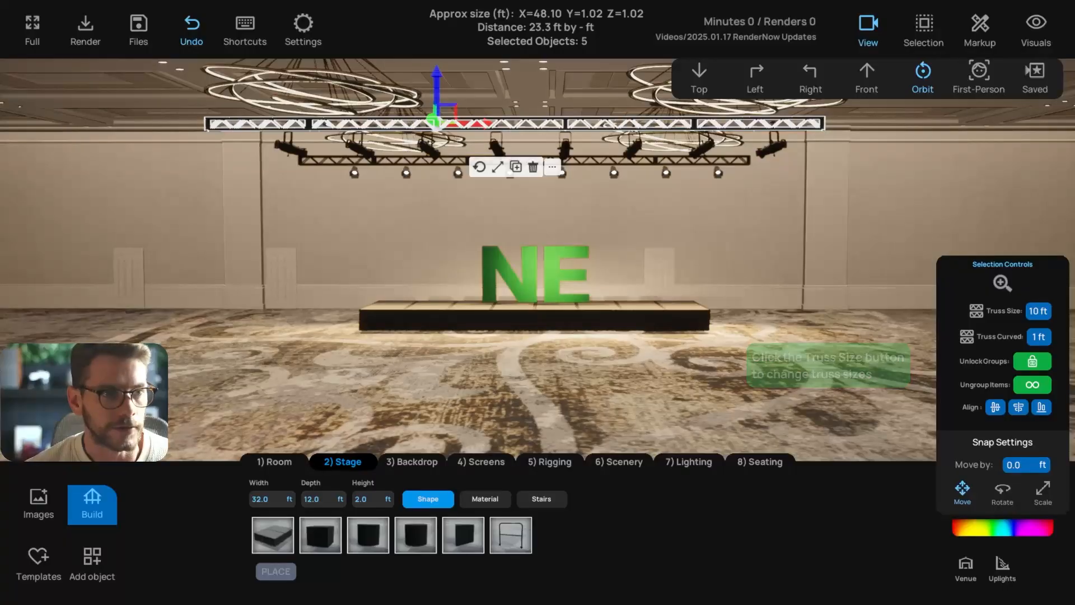
click(565, 275)
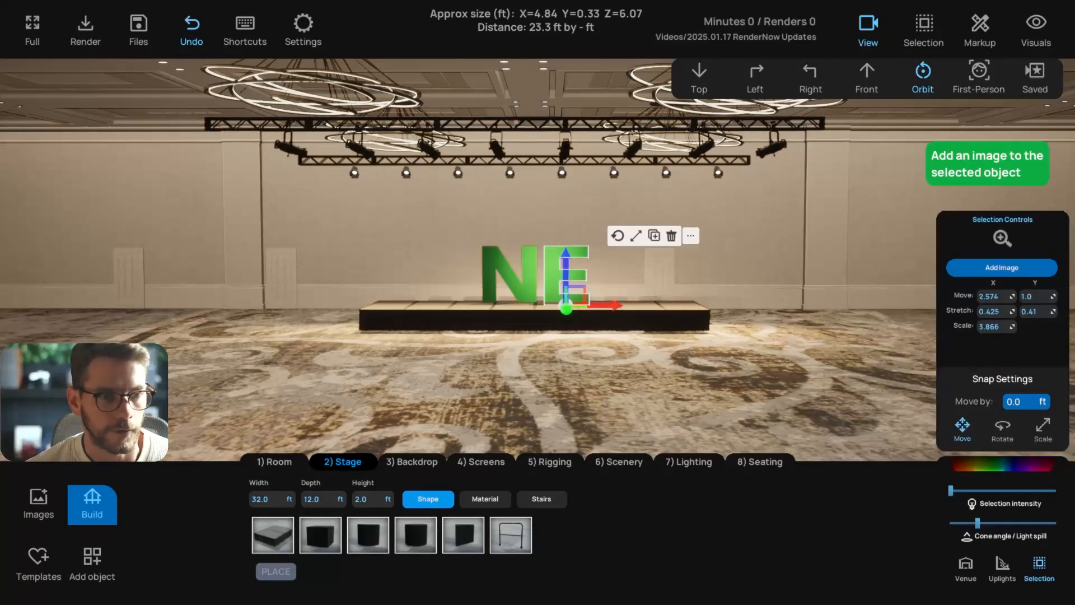
click(507, 274)
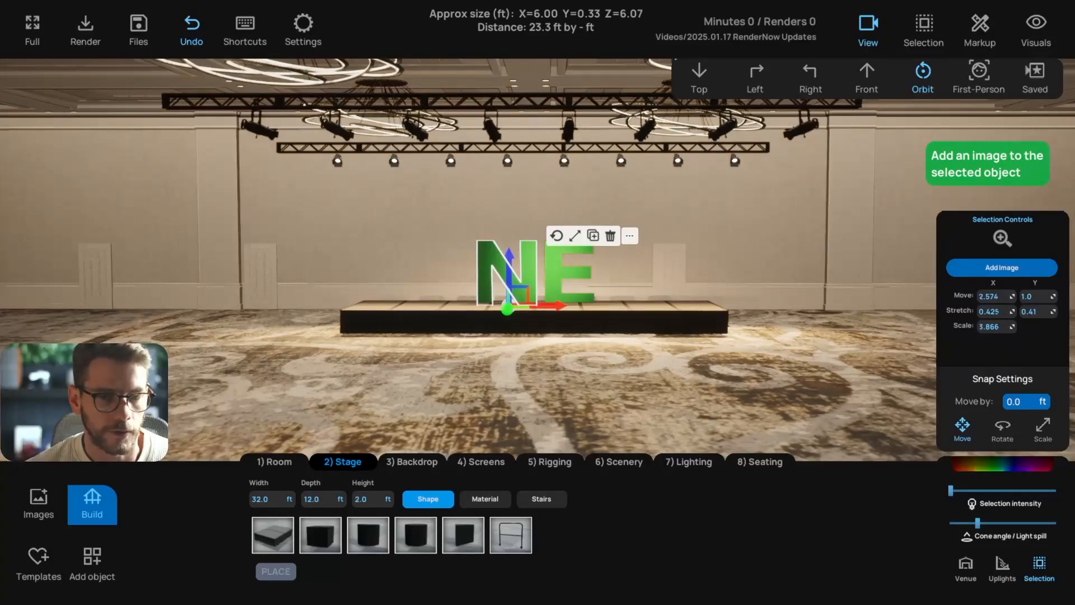
Select the eight grouped spotlights below the front truss and set their light colour to blue (7DBEFFFF)
click(569, 123)
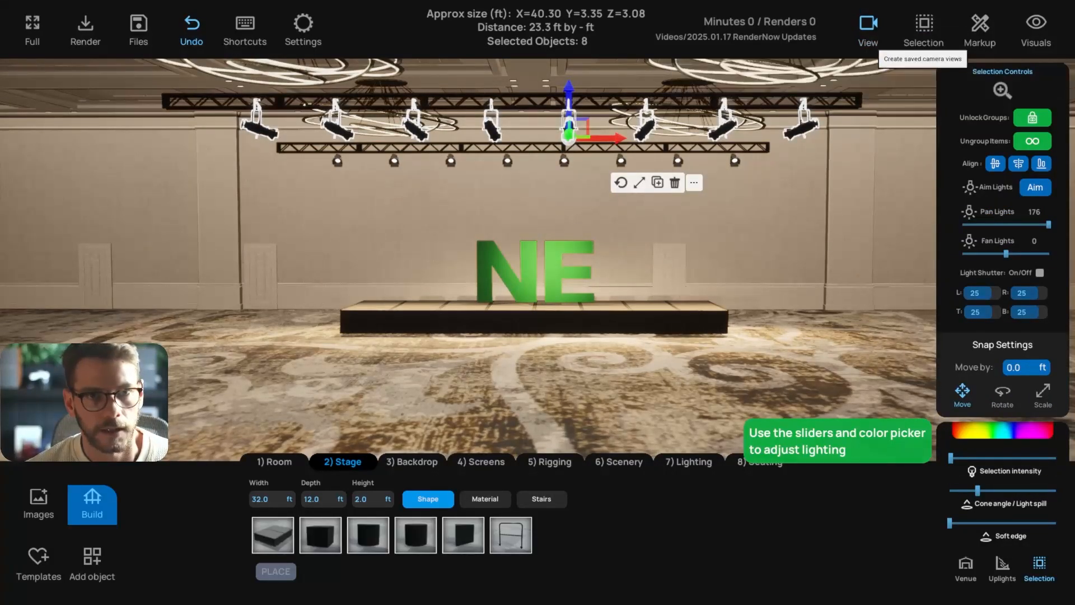
click(869, 25)
click(1002, 431)
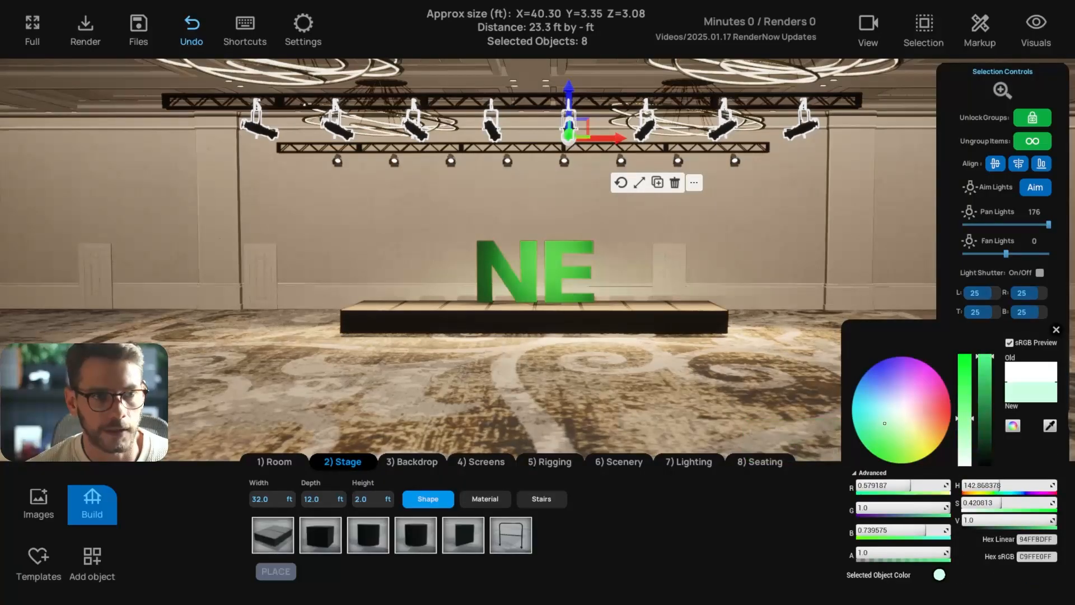
mouse_move(889, 375)
mouse_down()
mouse_move(865, 372)
mouse_move(870, 384)
mouse_up()
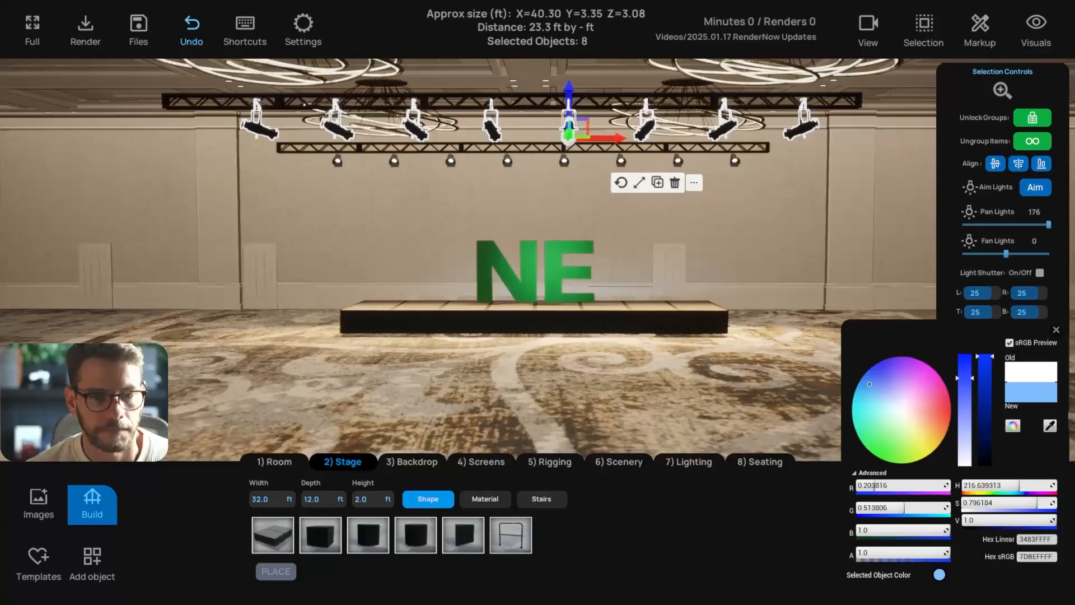
click(1057, 329)
Try full white (FFFFFFFF) on the upper truss, change its colour to black and clear the selection
click(422, 101)
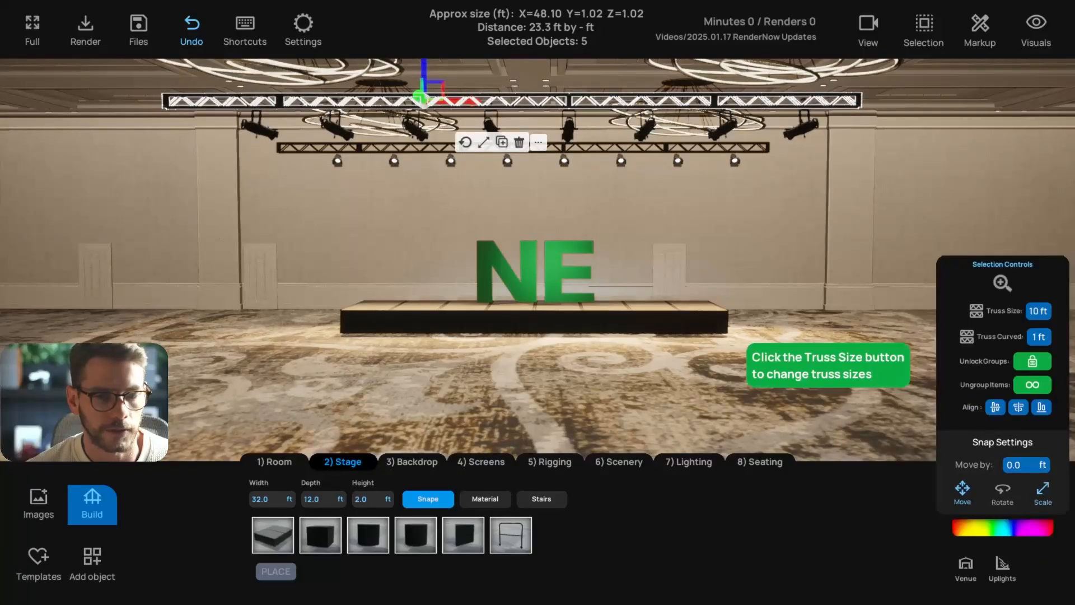
click(1003, 528)
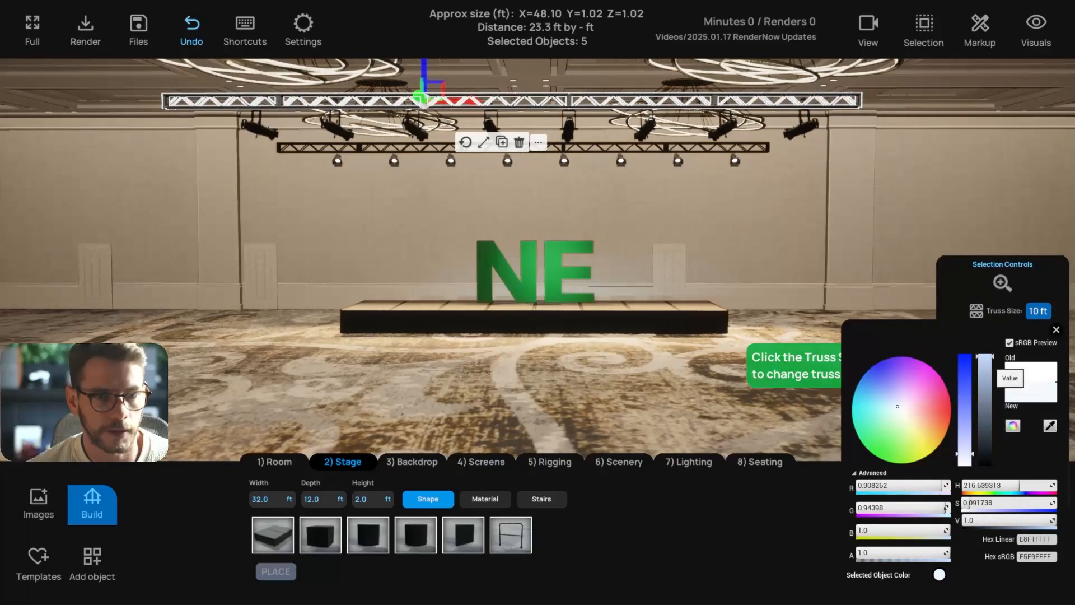
drag(965, 453, 965, 464)
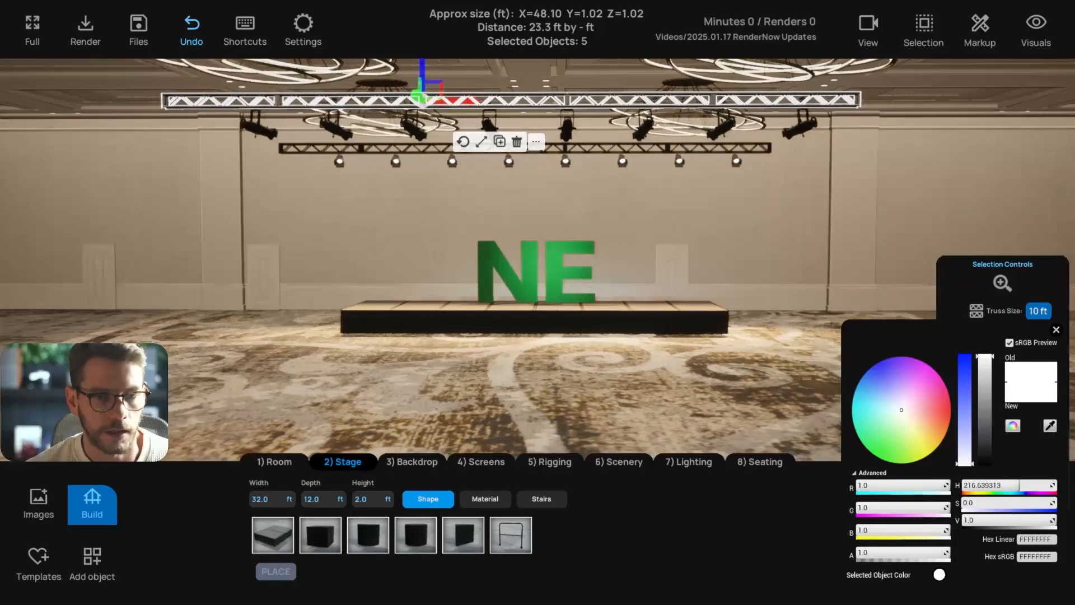
click(985, 462)
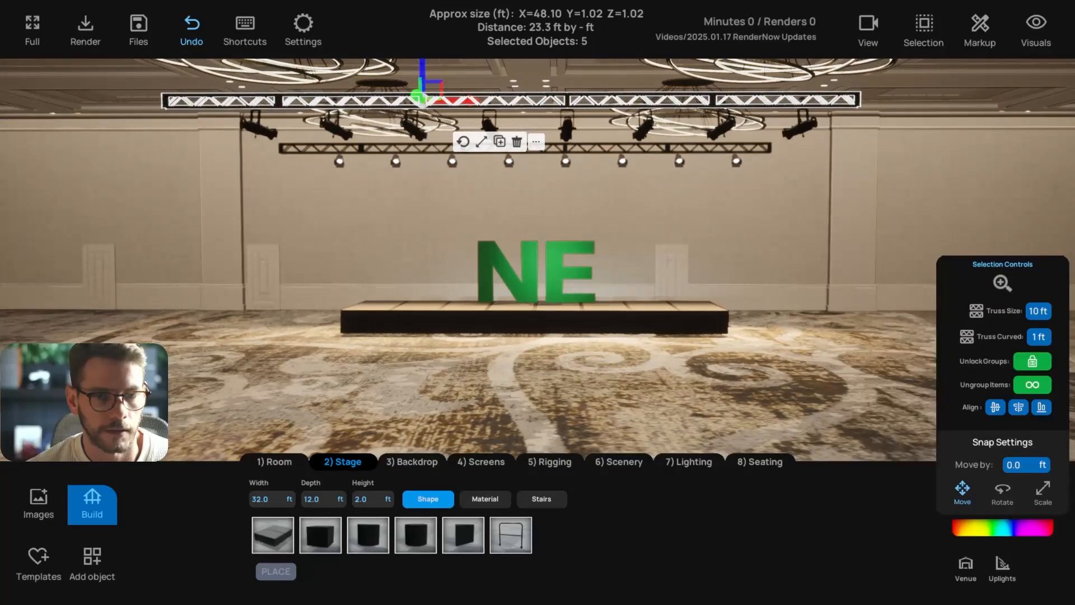
click(1057, 329)
key(Escape)
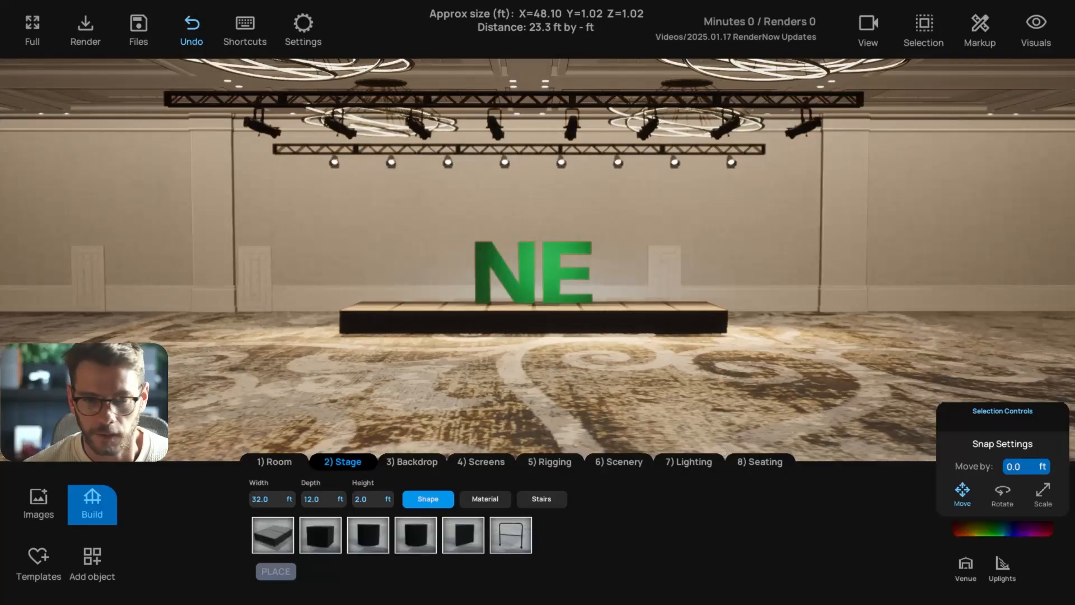
Check the Snipping Tool's update list, return to RenderNow and look through the settings and the Order # and Project Estimate fields for rendering
key(alt+Tab)
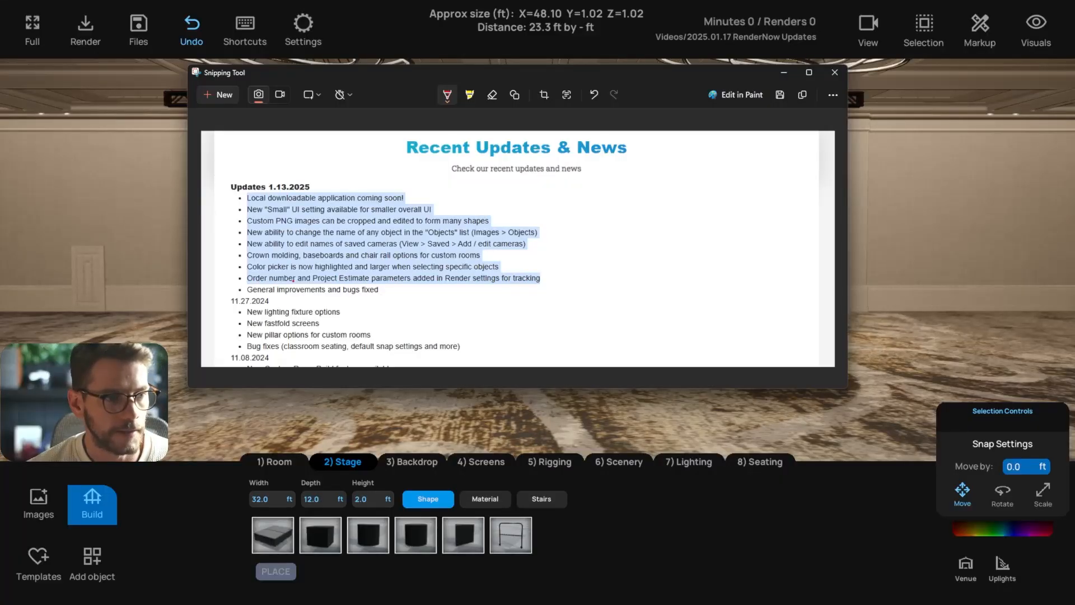
key(alt+Tab)
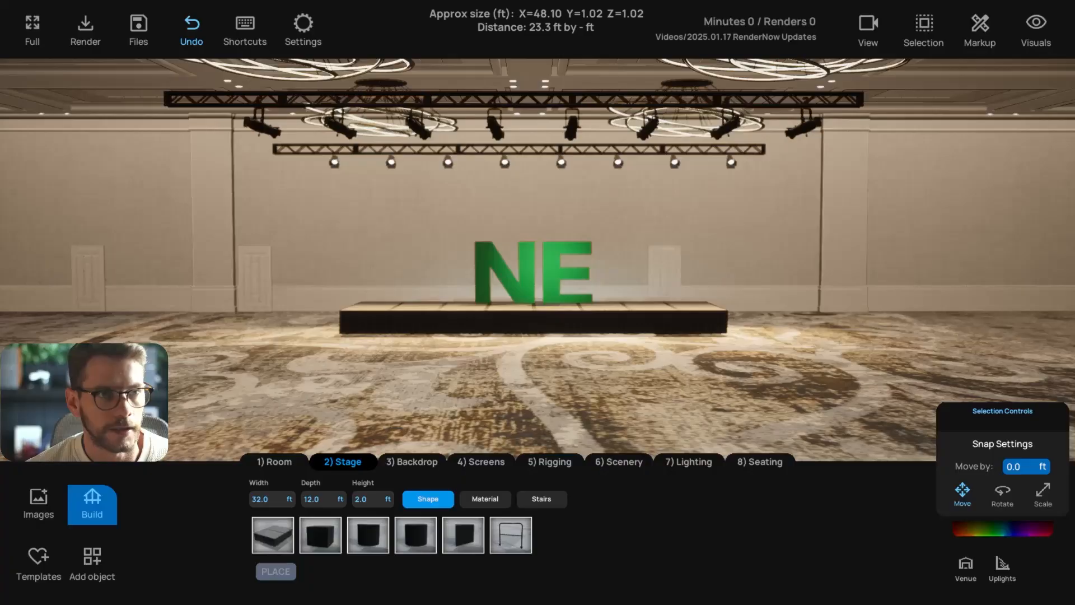
click(303, 28)
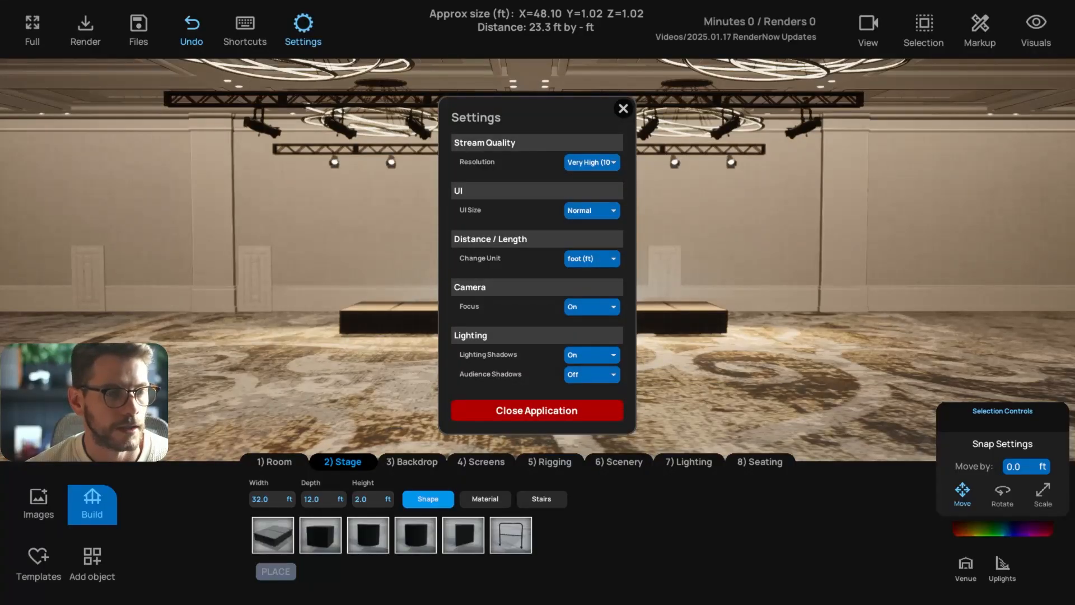
click(303, 28)
click(85, 28)
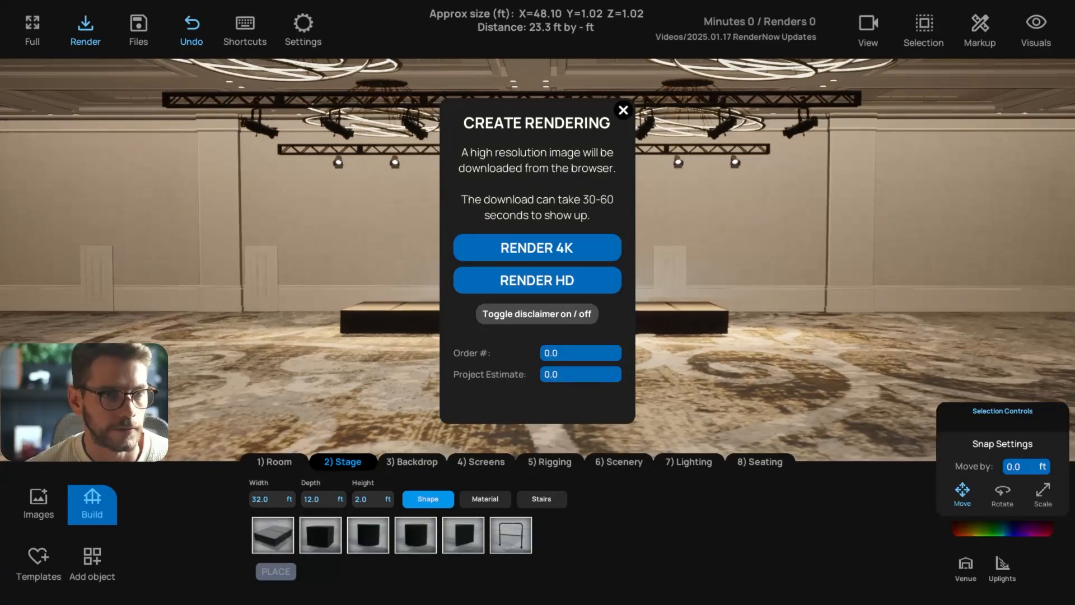
click(623, 110)
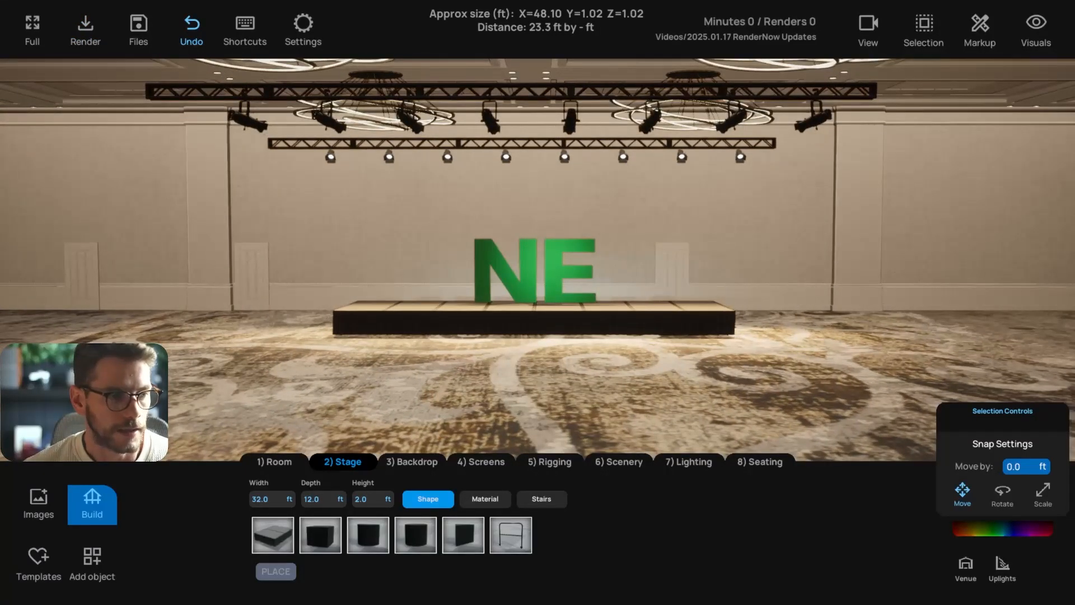